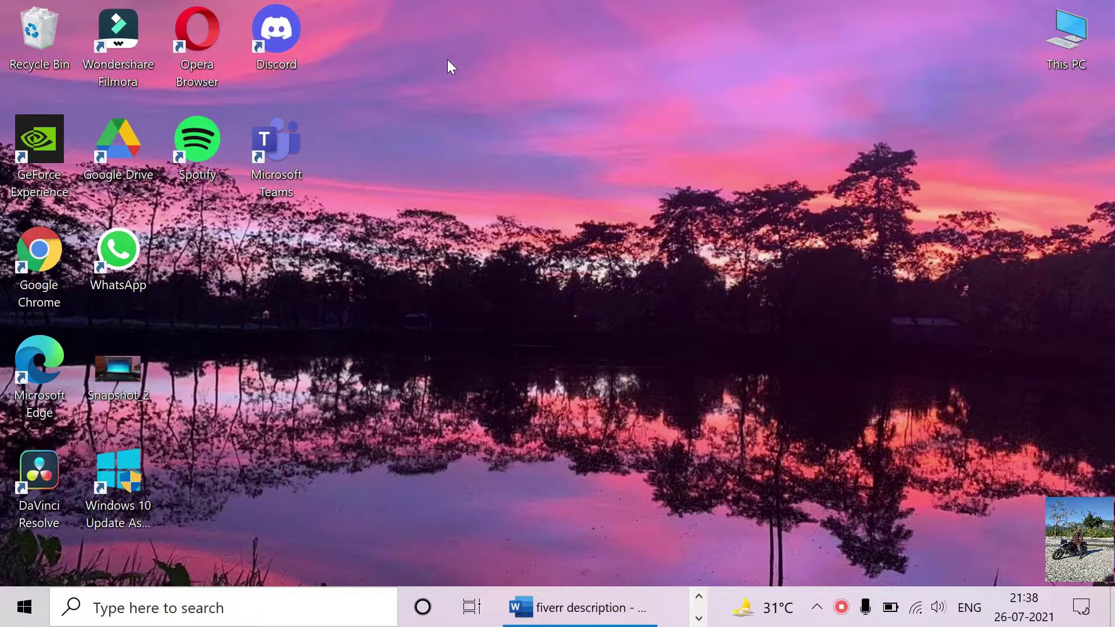
left_click(488, 123)
right_click(427, 16)
left_click(465, 75)
right_click(442, 41)
left_click(477, 103)
right_click(431, 39)
left_click(465, 104)
right_click(444, 30)
left_click(480, 94)
right_click(449, 45)
left_click(482, 105)
Open Google Chrome, load the bookmarked Fiverr seller profile and maximize the browser window.
double_click(66, 254)
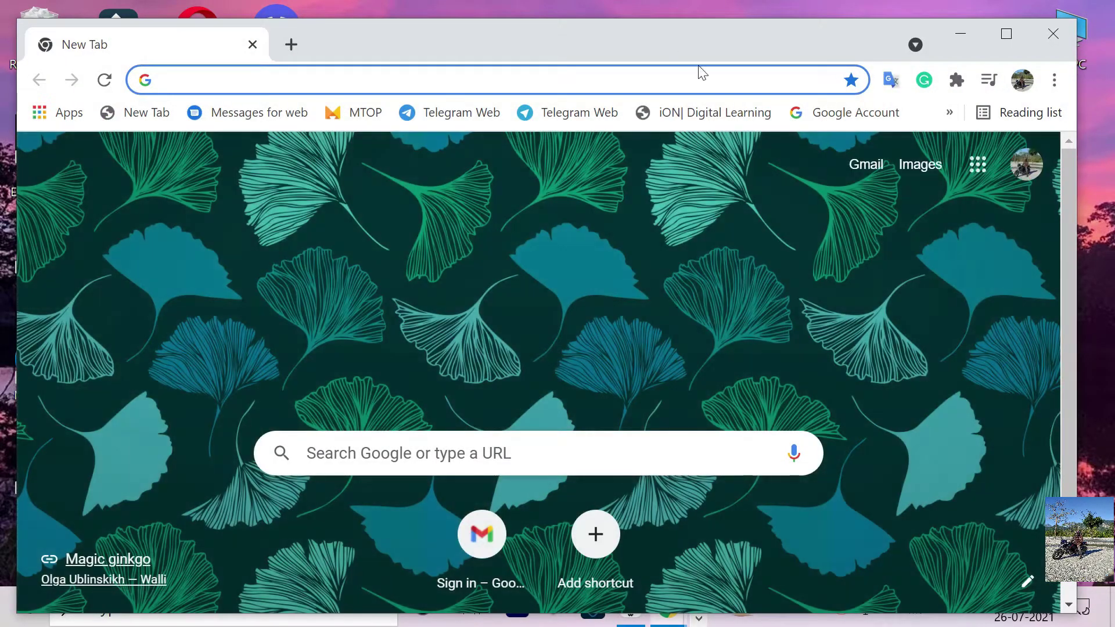
left_click(950, 113)
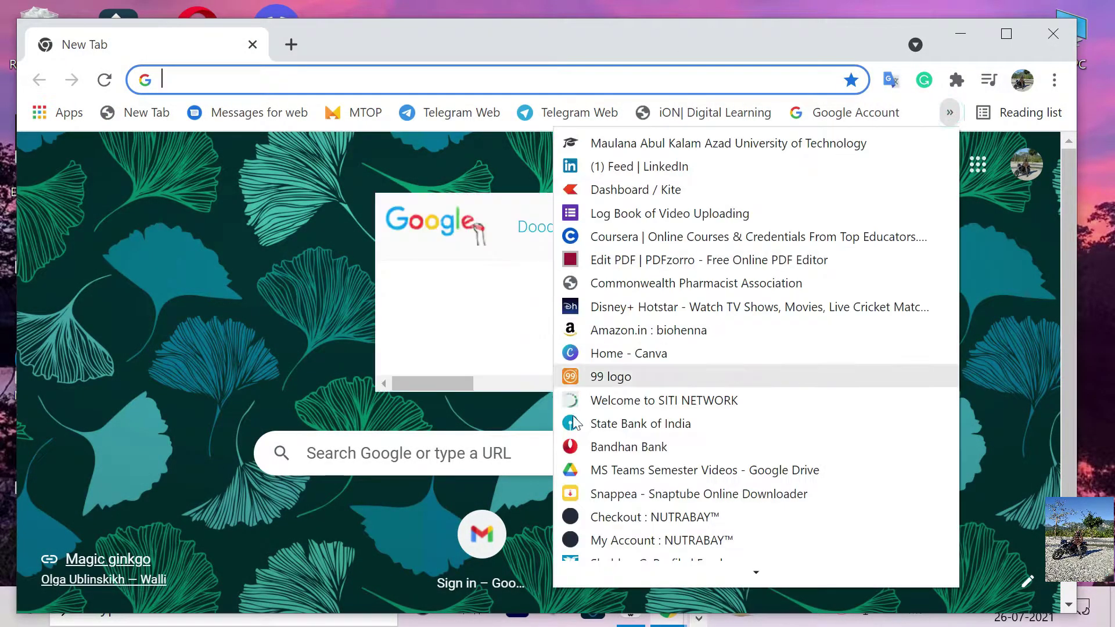
scroll(629, 422, "down", 1)
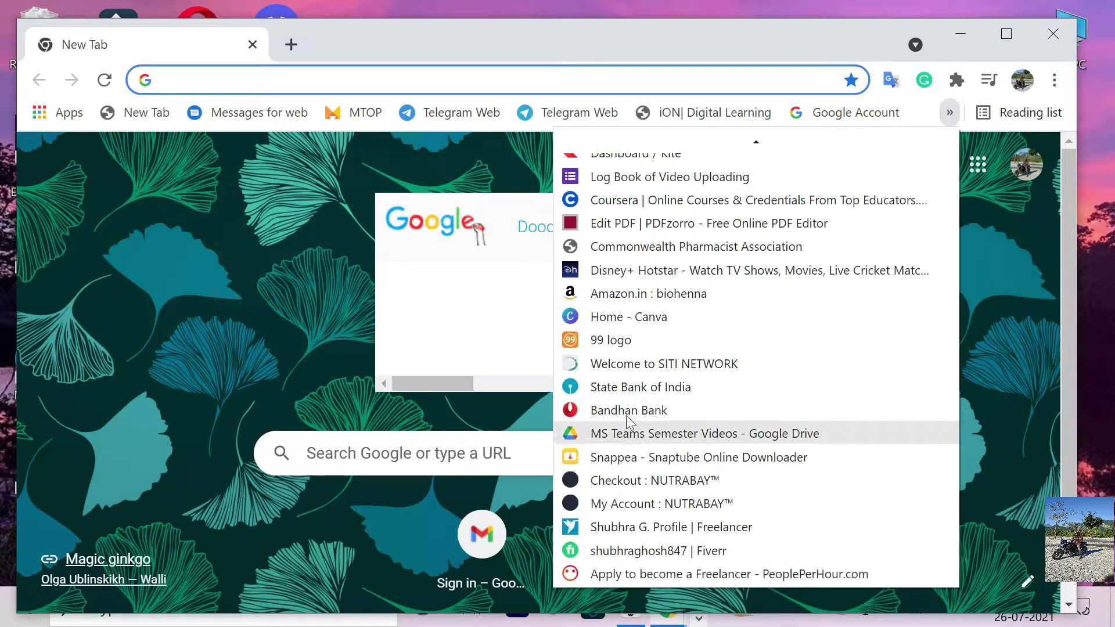
left_click(631, 552)
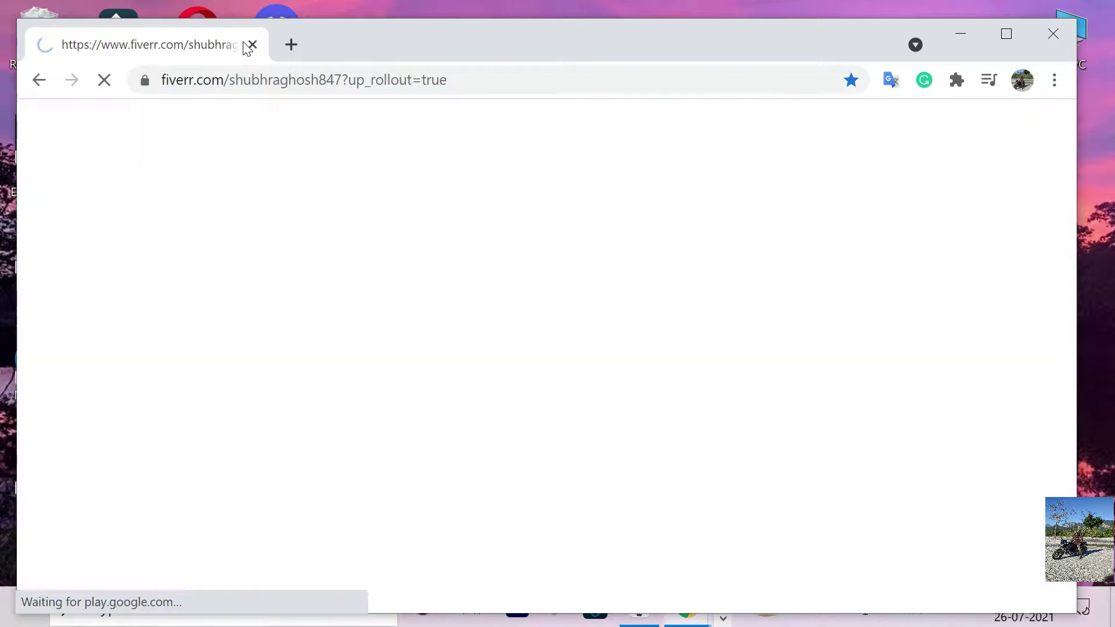
left_click(1006, 33)
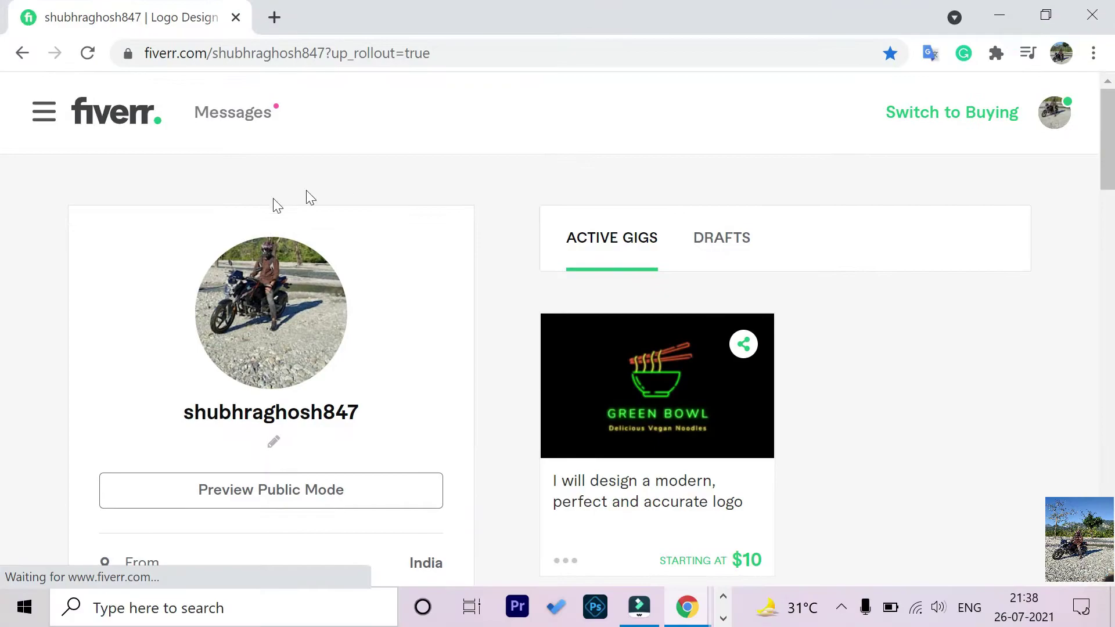
Examine the existing logo design gig's page from the seller profile and return to the profile.
scroll(244, 165, "down", 8)
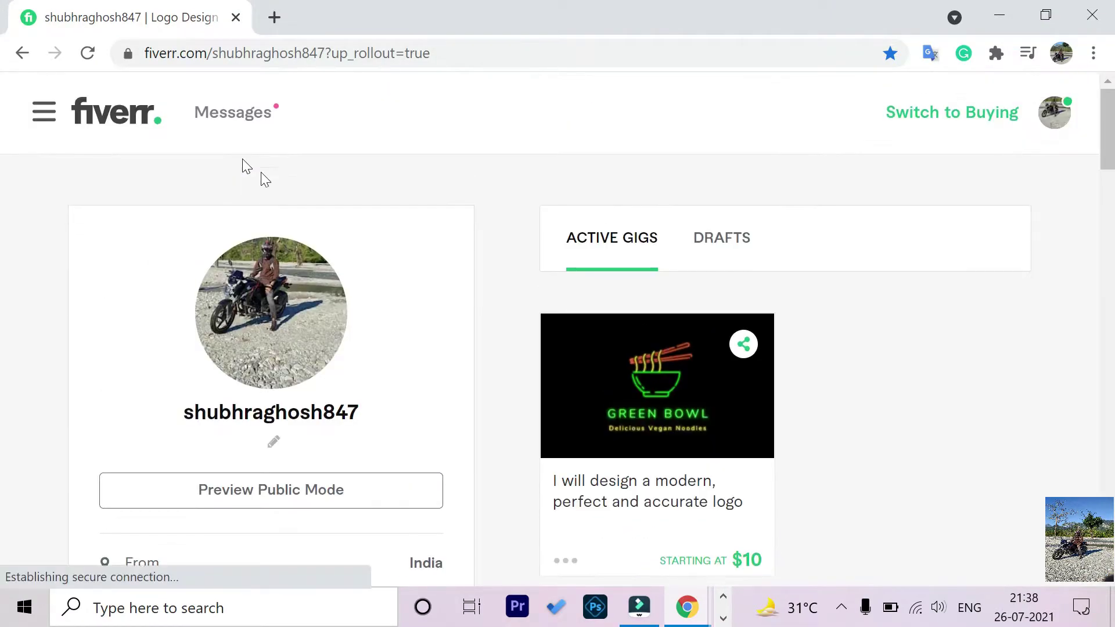
scroll(671, 340, "down", 2)
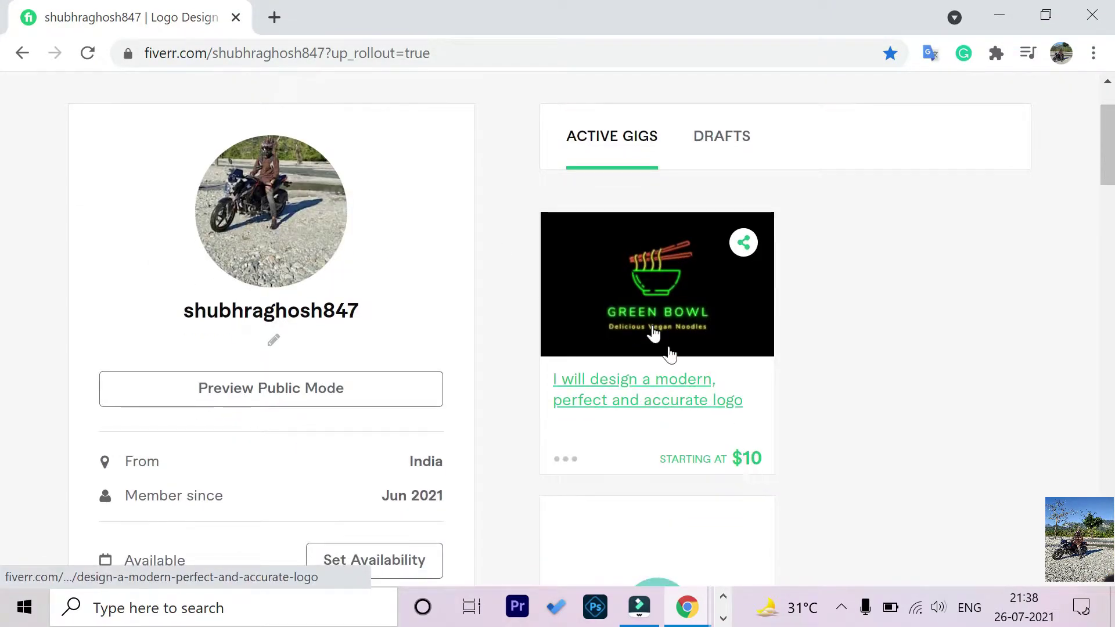
left_click(651, 377)
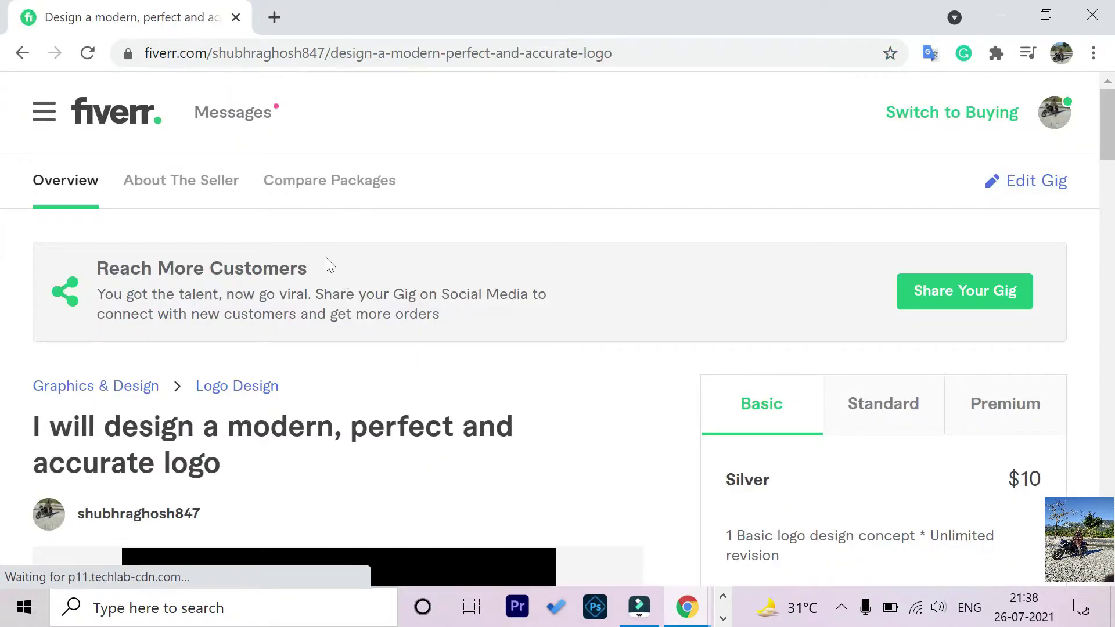
scroll(273, 244, "down", 6)
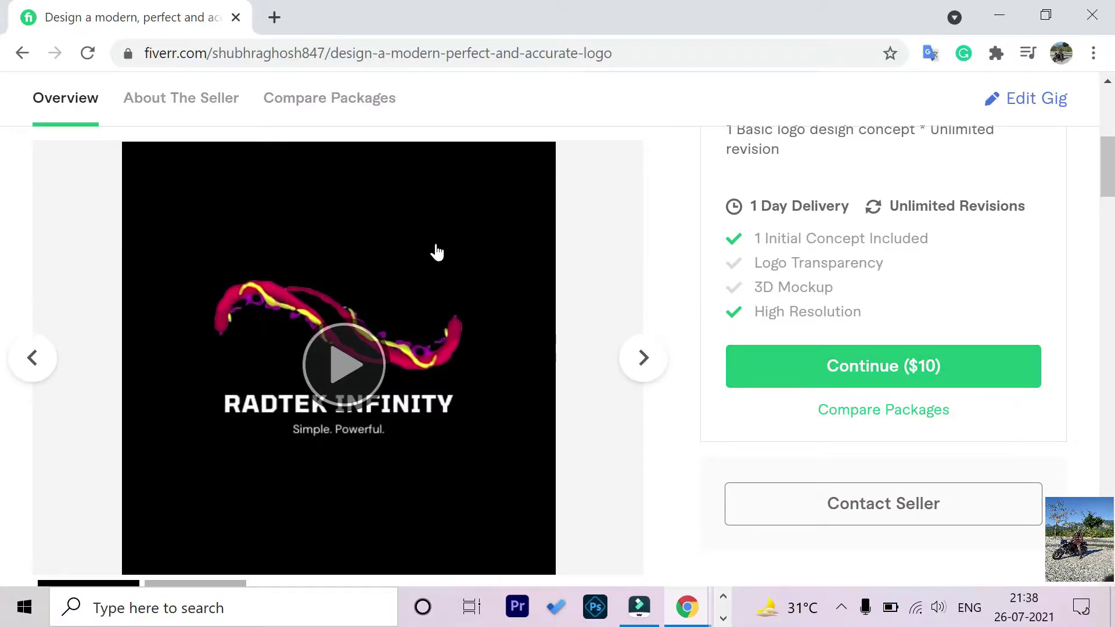
scroll(215, 238, "up", 6)
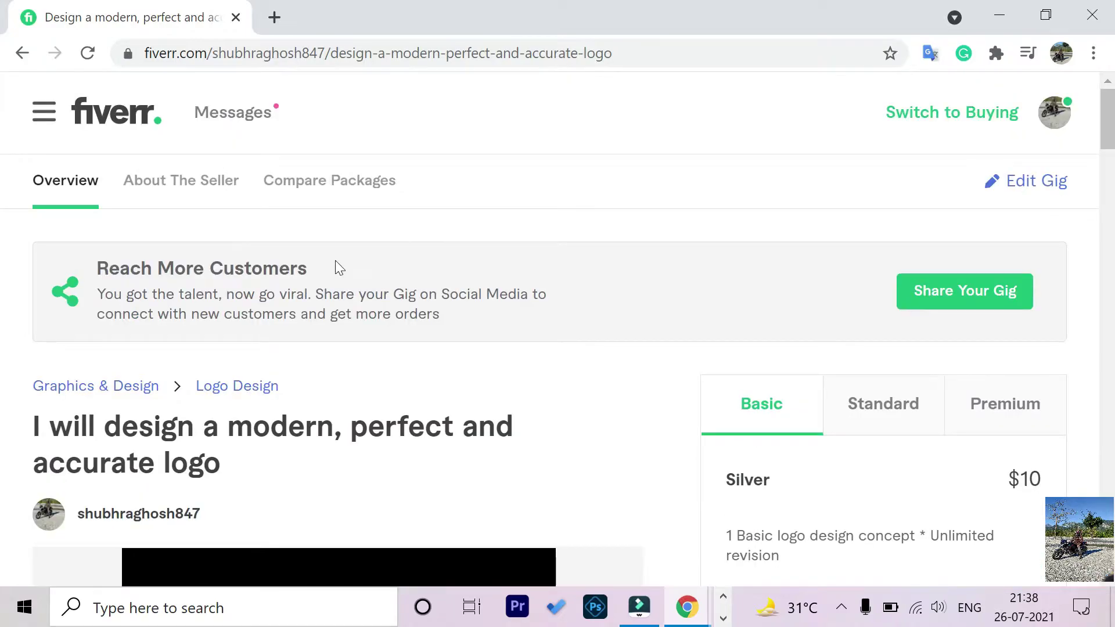
scroll(483, 237, "down", 8)
scroll(473, 232, "up", 8)
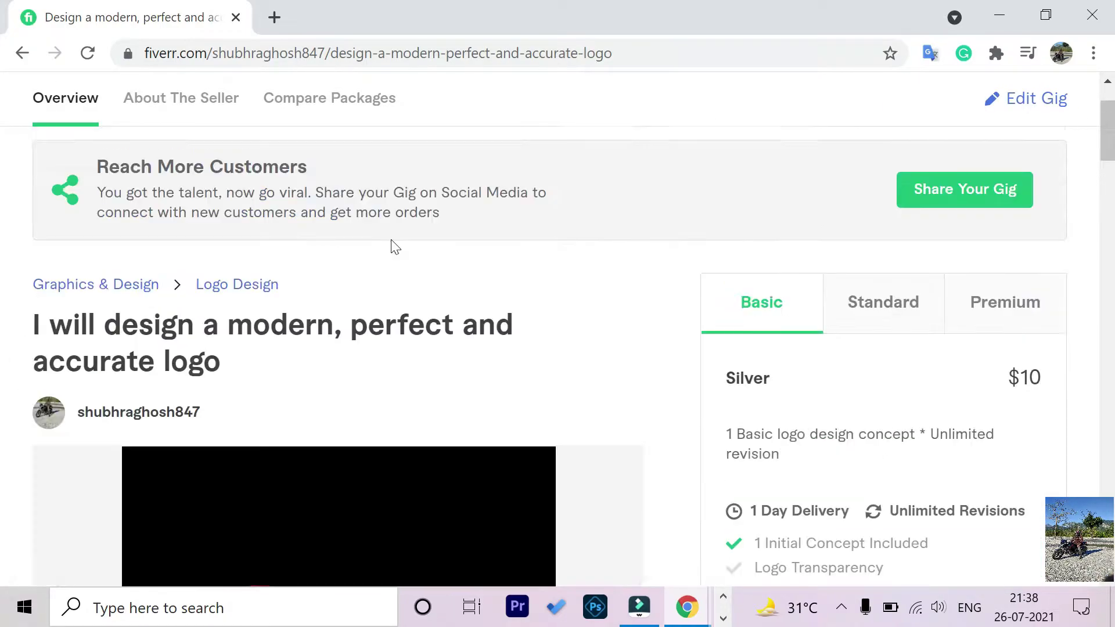
left_click(23, 51)
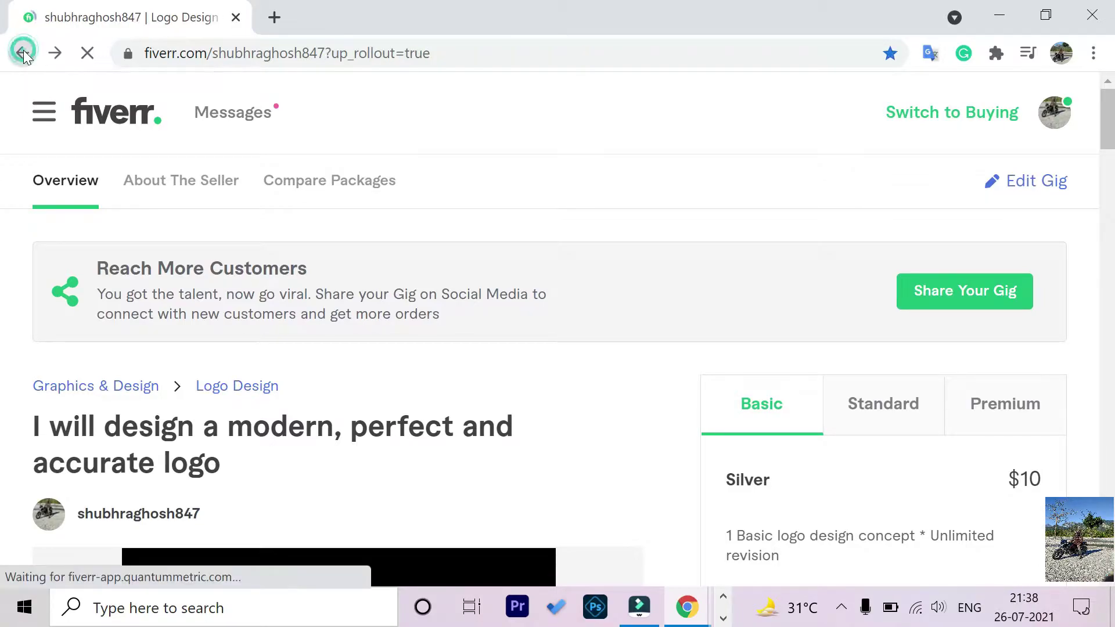
Start creating a new gig from the active gigs on the seller profile.
scroll(605, 256, "down", 5)
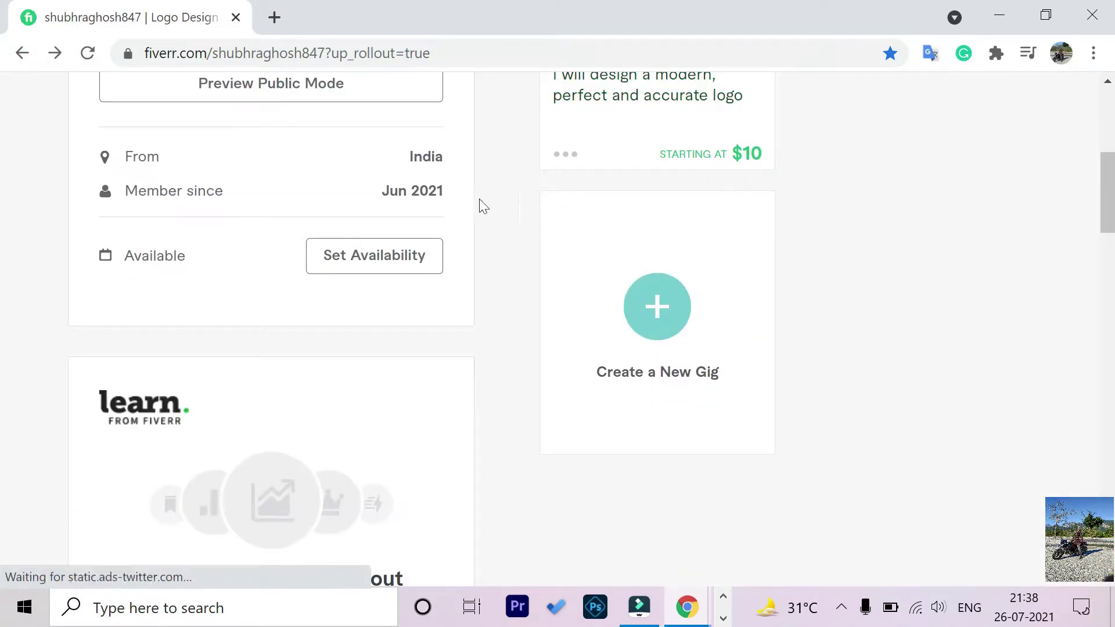
scroll(482, 186, "up", 7)
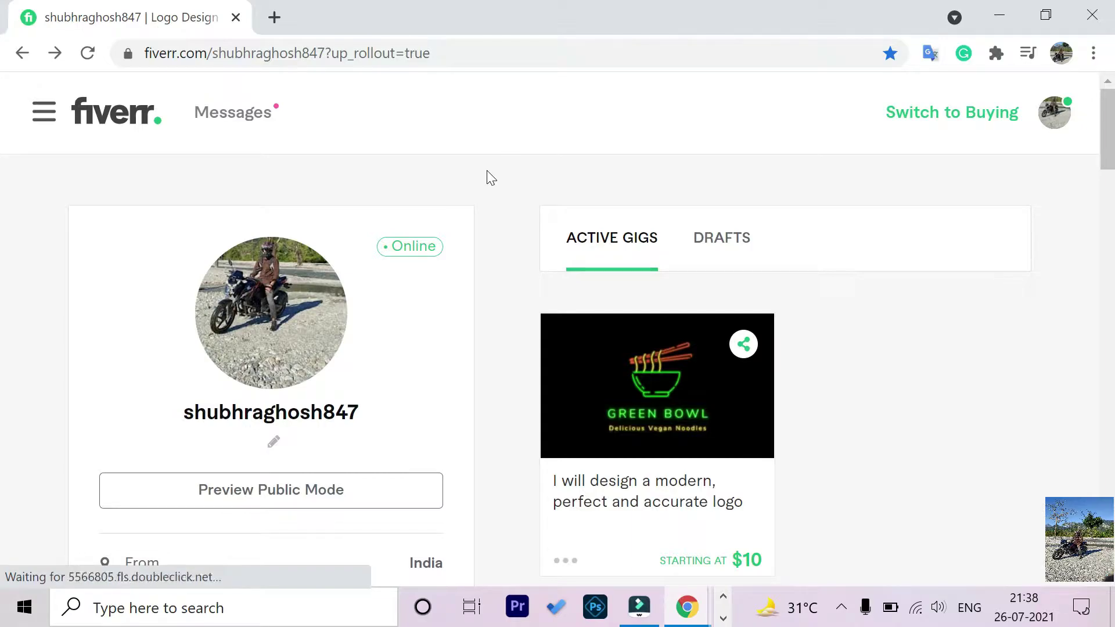
scroll(521, 208, "down", 9)
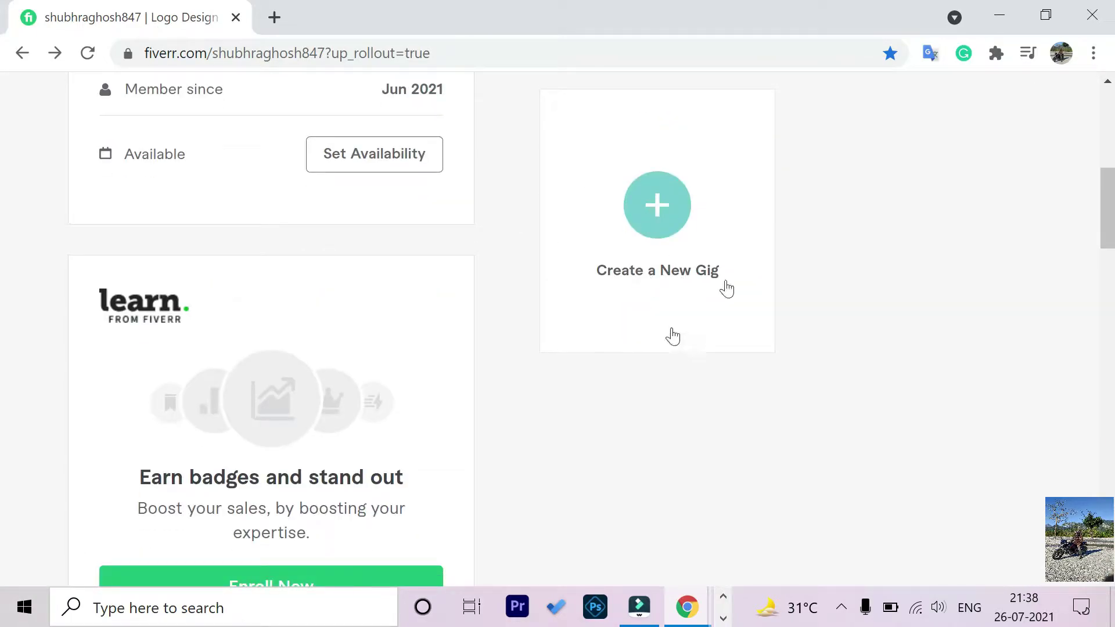
left_click(662, 207)
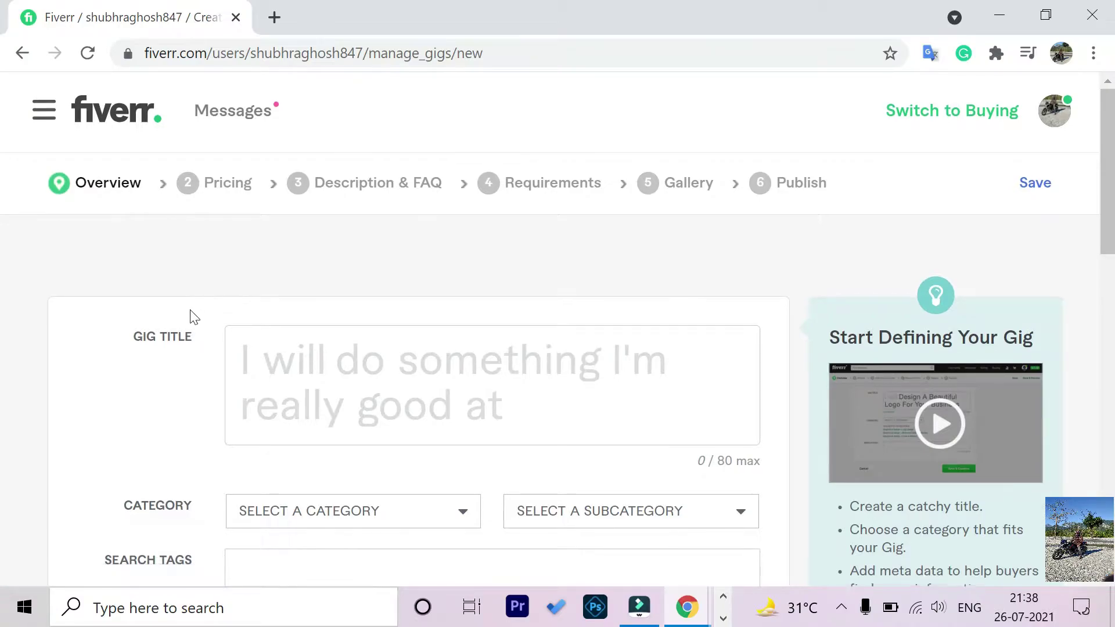
Switch to the "fiverr description" Word document, copy its two-line logo title heading and return to the gig form.
scroll(276, 236, "down", 2)
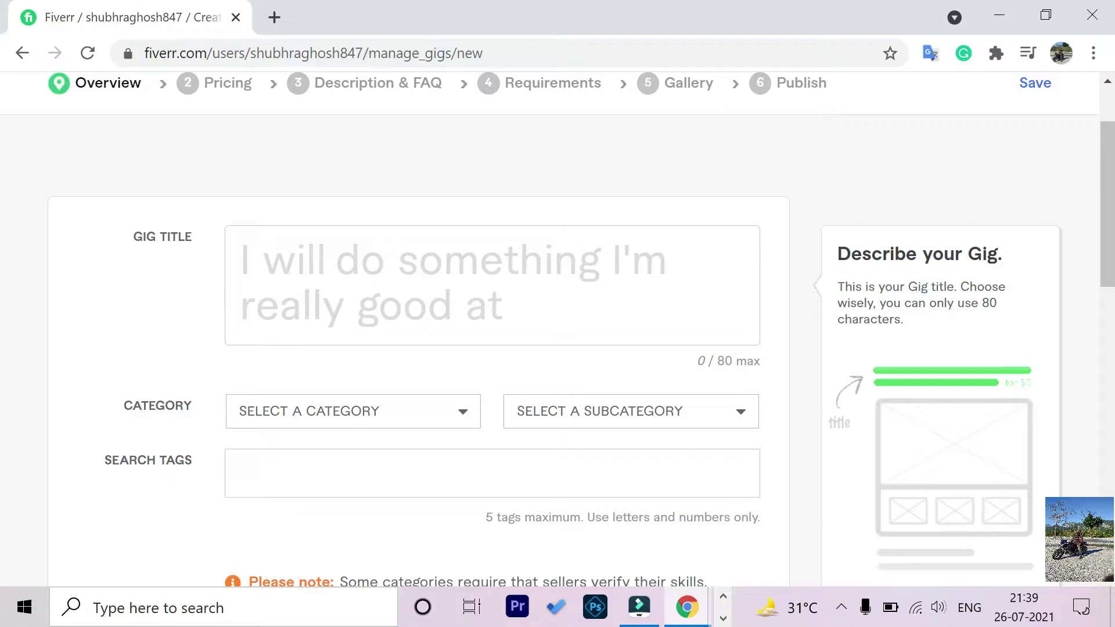
left_click(723, 618)
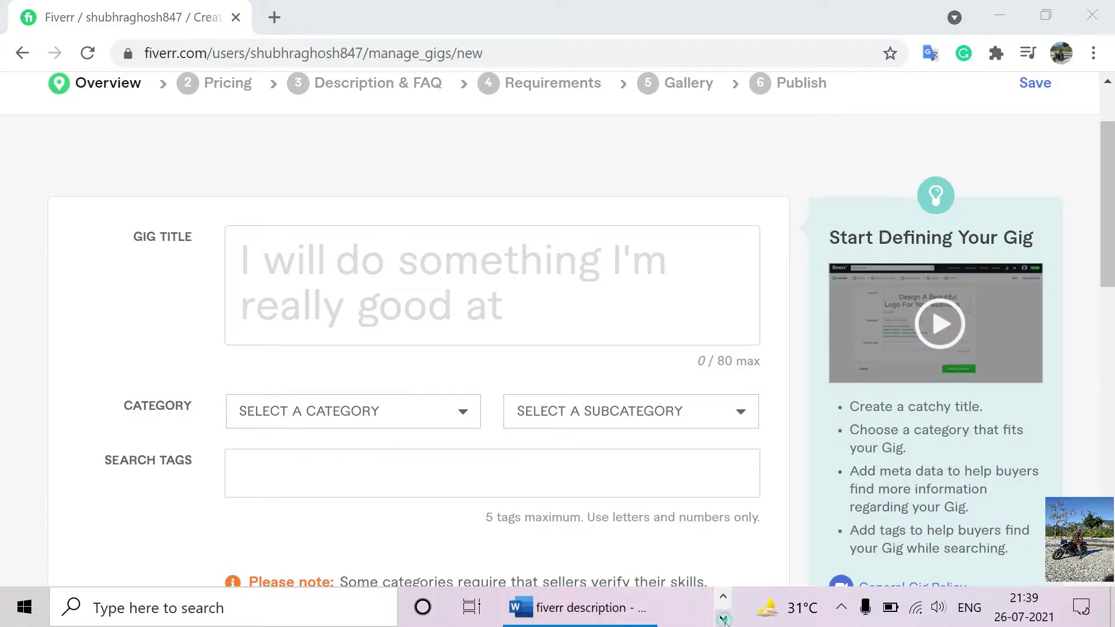
left_click(581, 608)
left_click_drag(240, 300, 581, 381)
left_click_drag(242, 301, 510, 360)
right_click(504, 348)
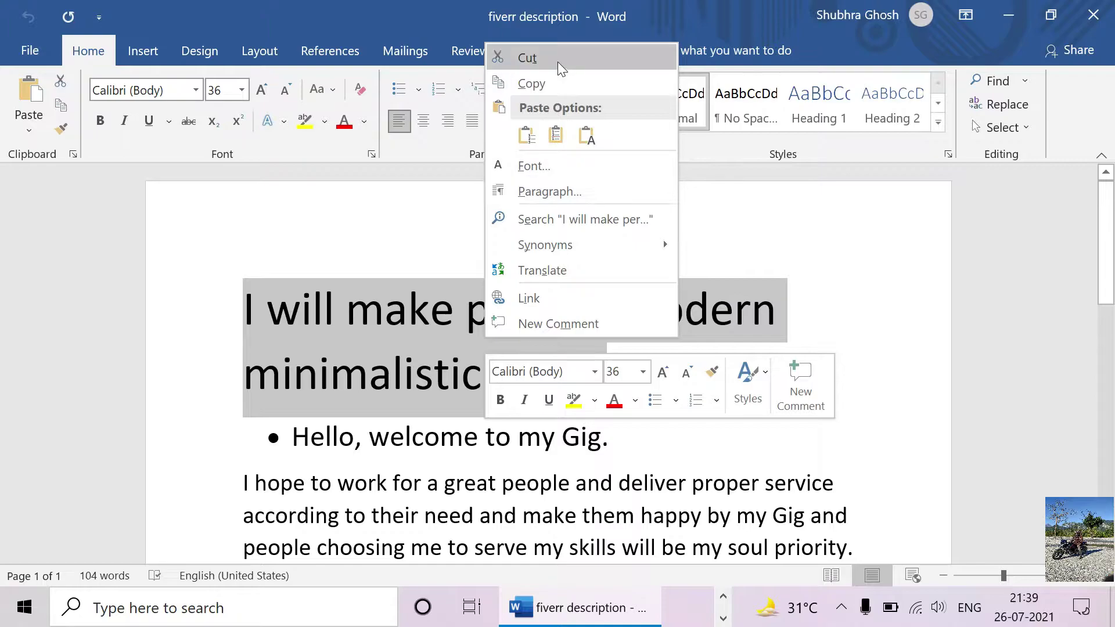
left_click(546, 87)
left_click(1008, 15)
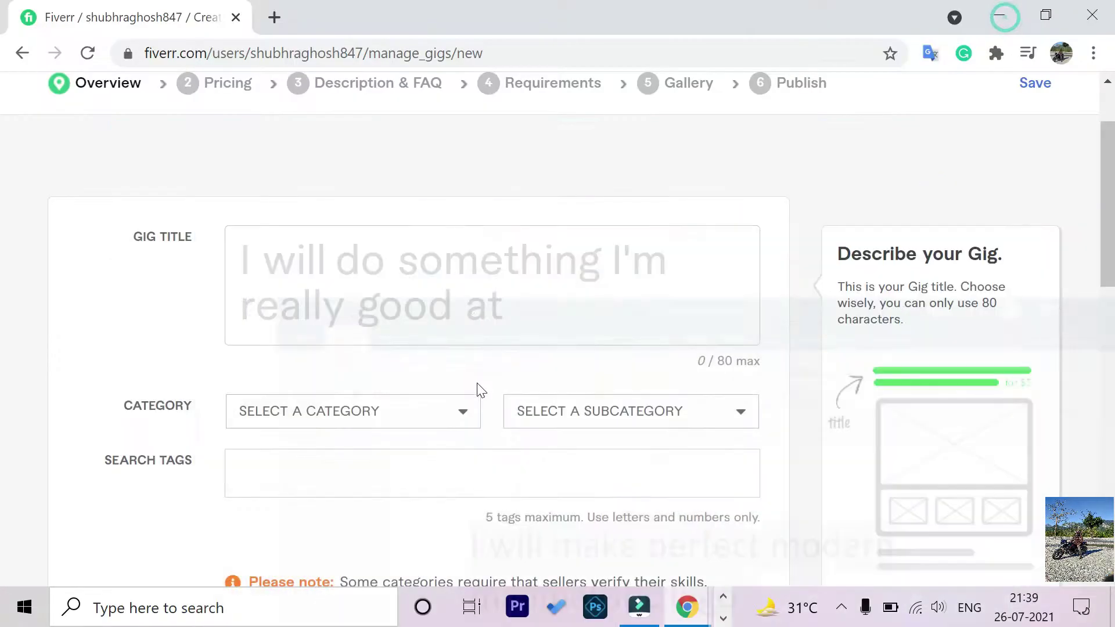
Paste the copied heading as the gig title and remove the duplicate "I will", leaving "make perfect modern minimalistic logo".
left_click(323, 249)
right_click(340, 242)
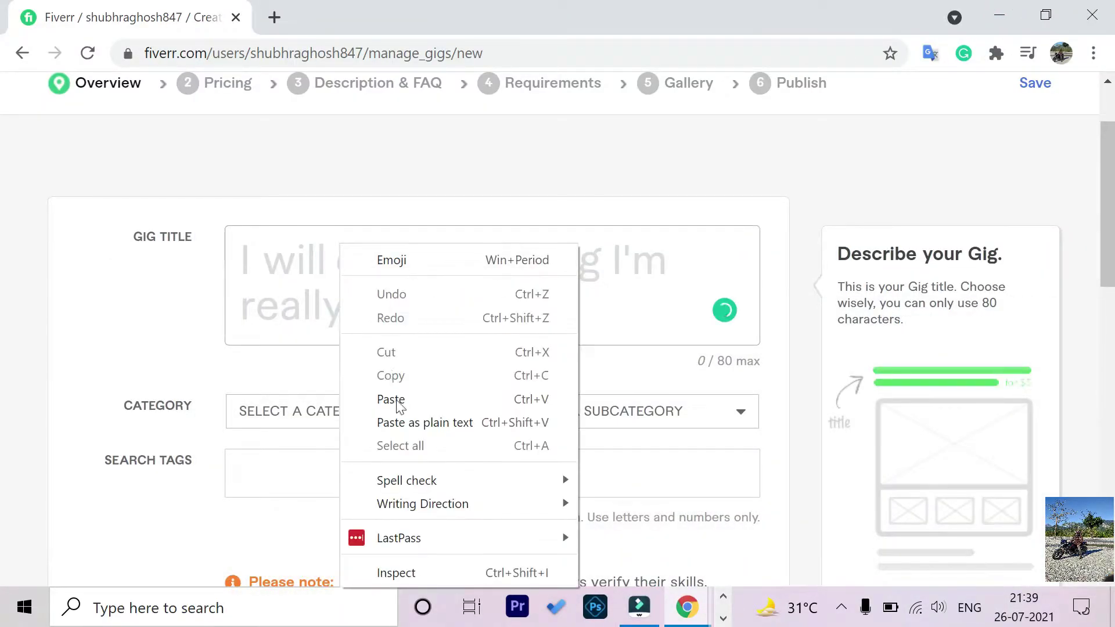
left_click(398, 406)
left_click(434, 260)
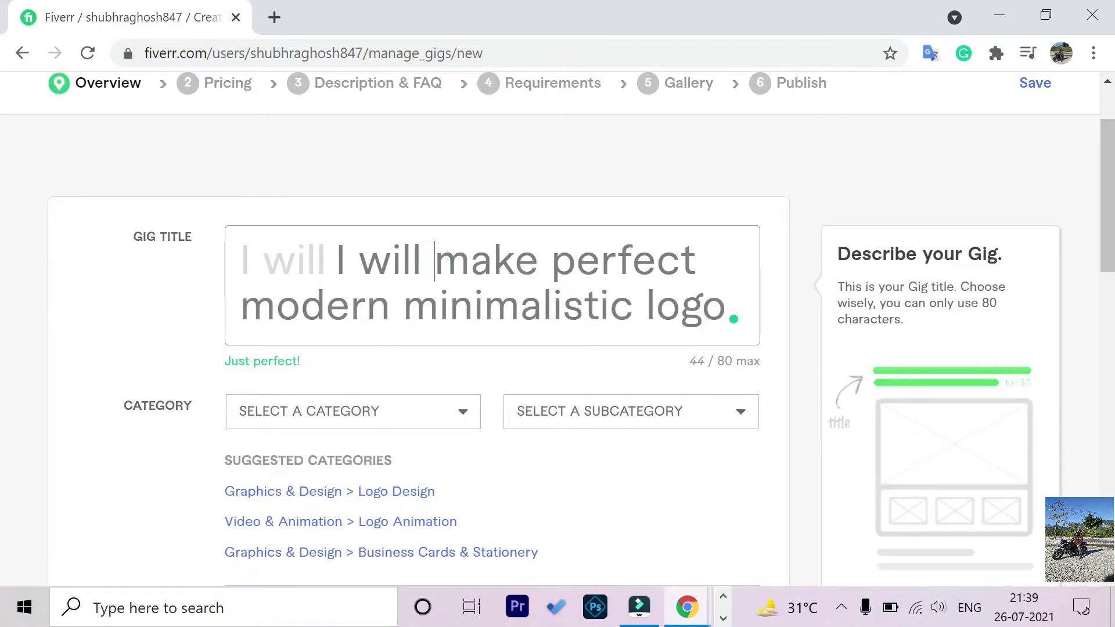
key("BackSpace")
key("BackSpace")
key("BackSpace")
key("BackSpace")
key("BackSpace")
key("BackSpace")
key("BackSpace")
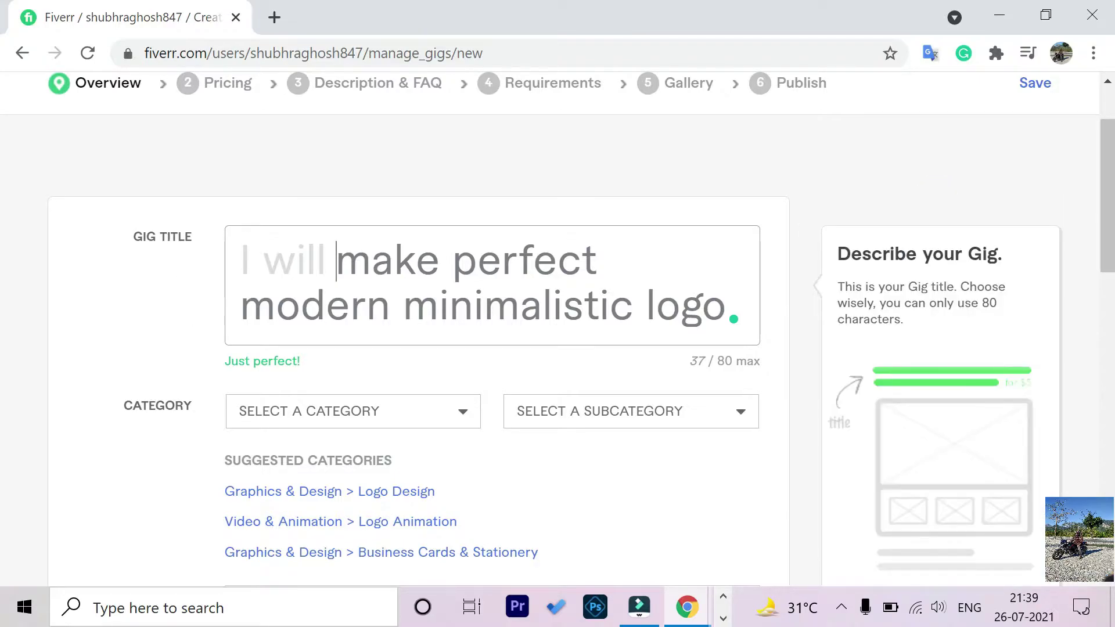
Accept the suggested writing correction for the underlined word "perfect" in the gig title.
scroll(325, 241, "down", 2)
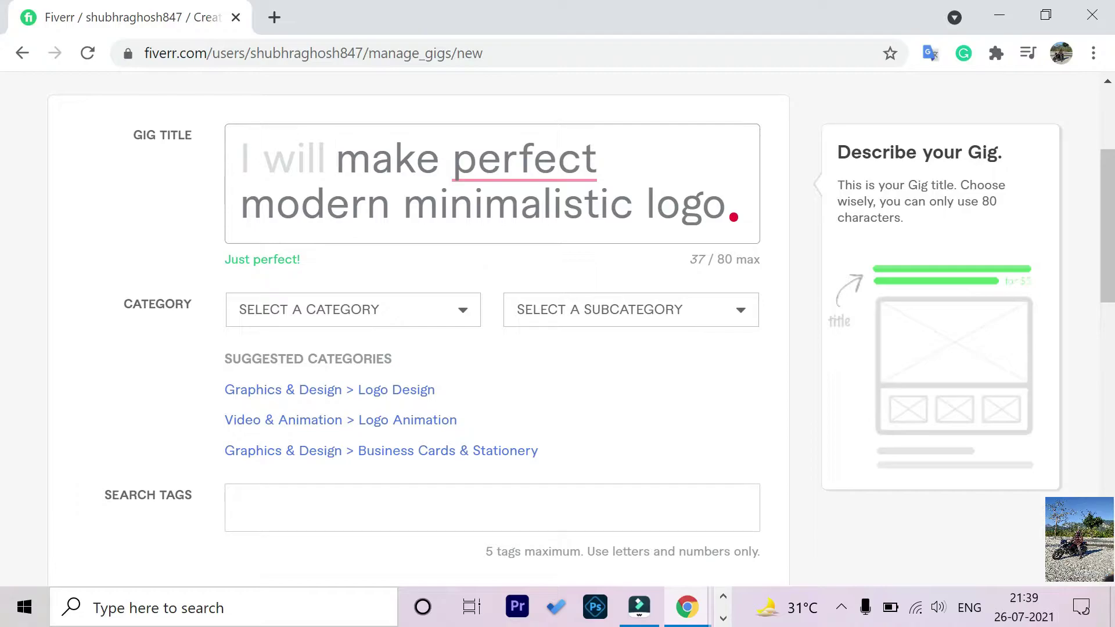
mouse_move(521, 177)
left_click(496, 227)
Choose the suggested category Graphics & Design > Logo Design and set the logo style to Flat/Minimalist.
scroll(340, 264, "down", 4)
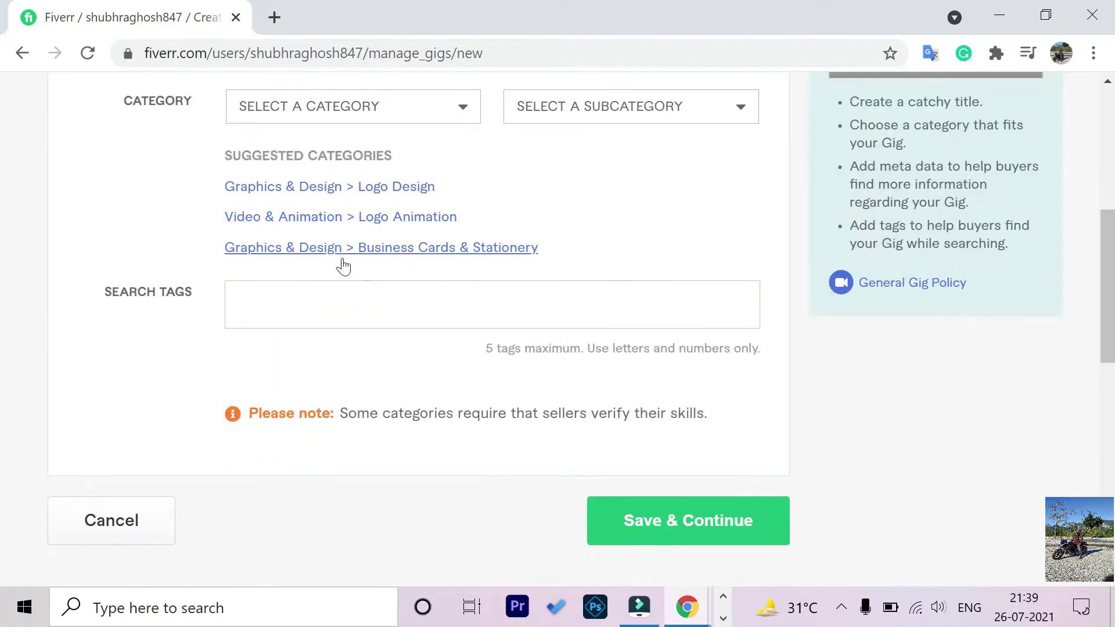
scroll(169, 163, "up", 2)
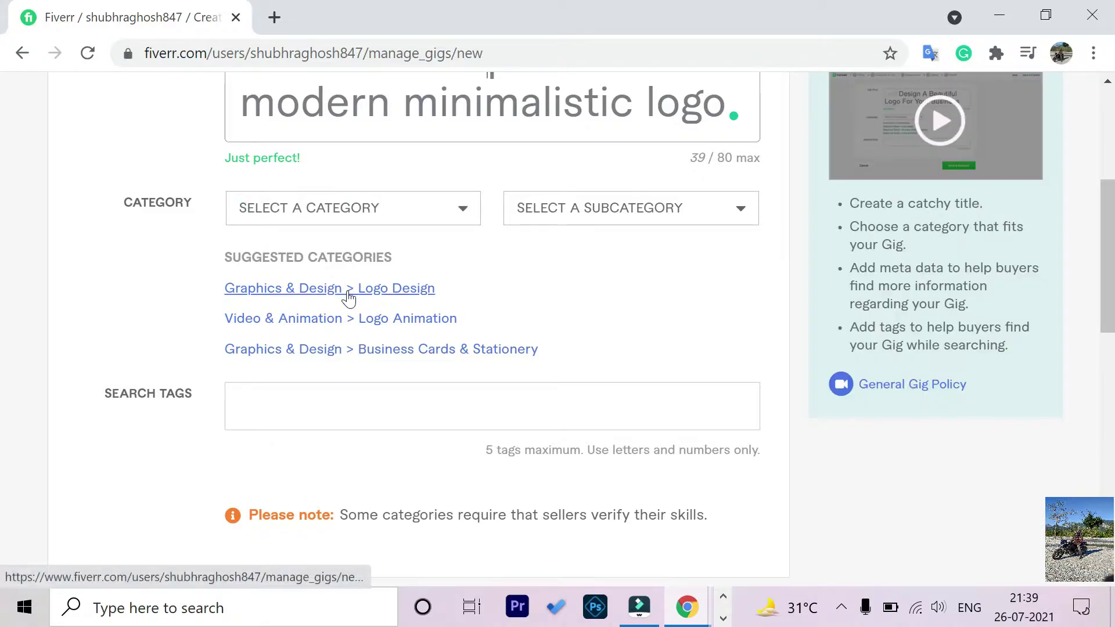
left_click(349, 297)
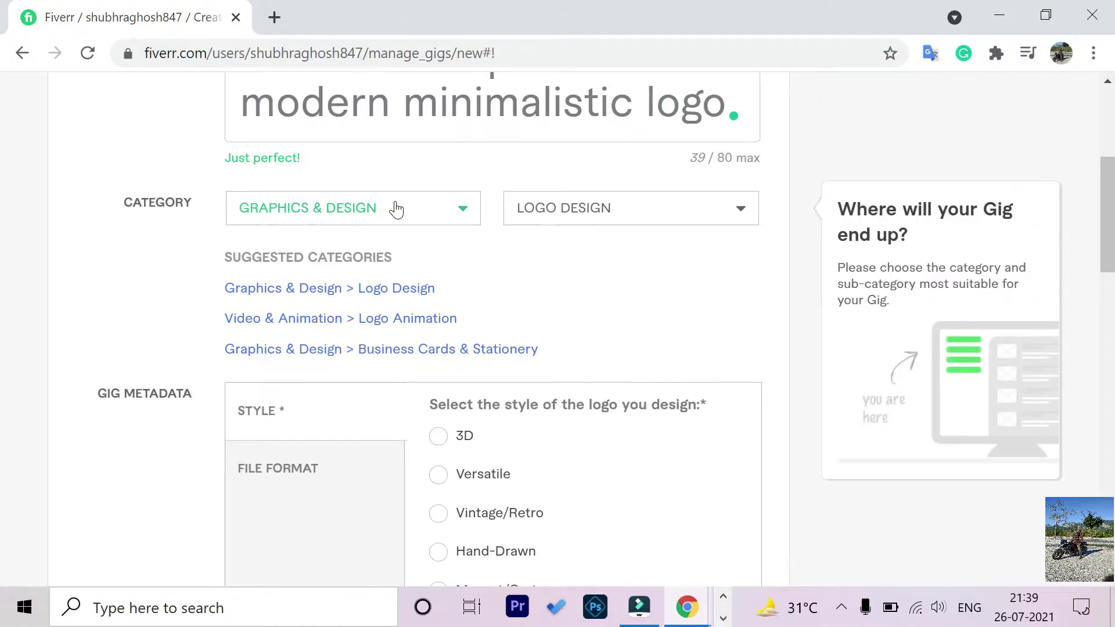
scroll(500, 398, "down", 5)
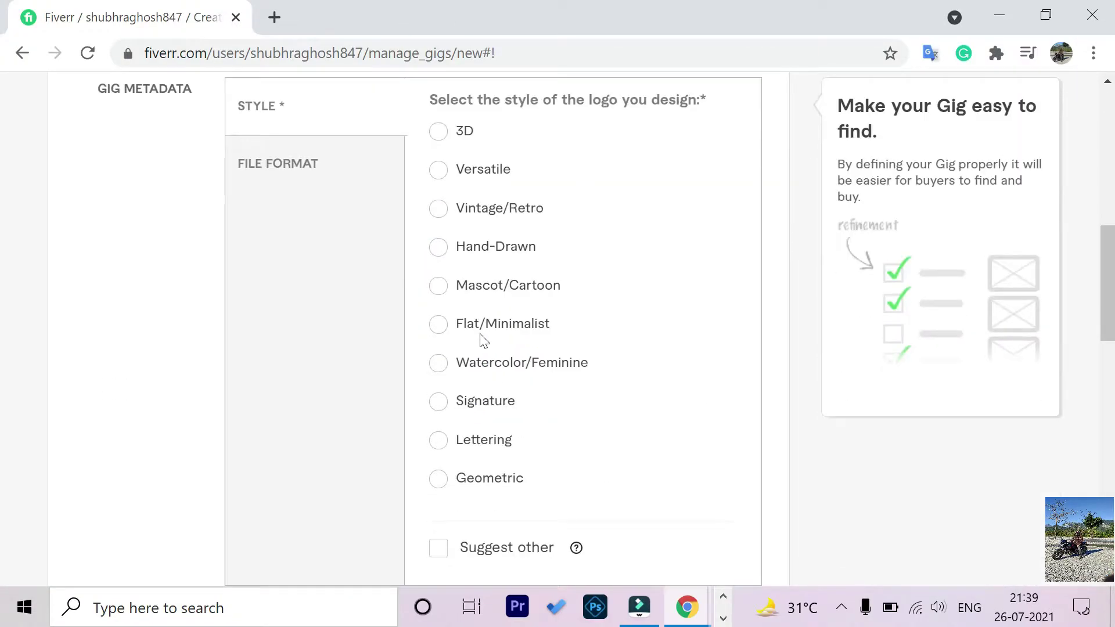
left_click(439, 327)
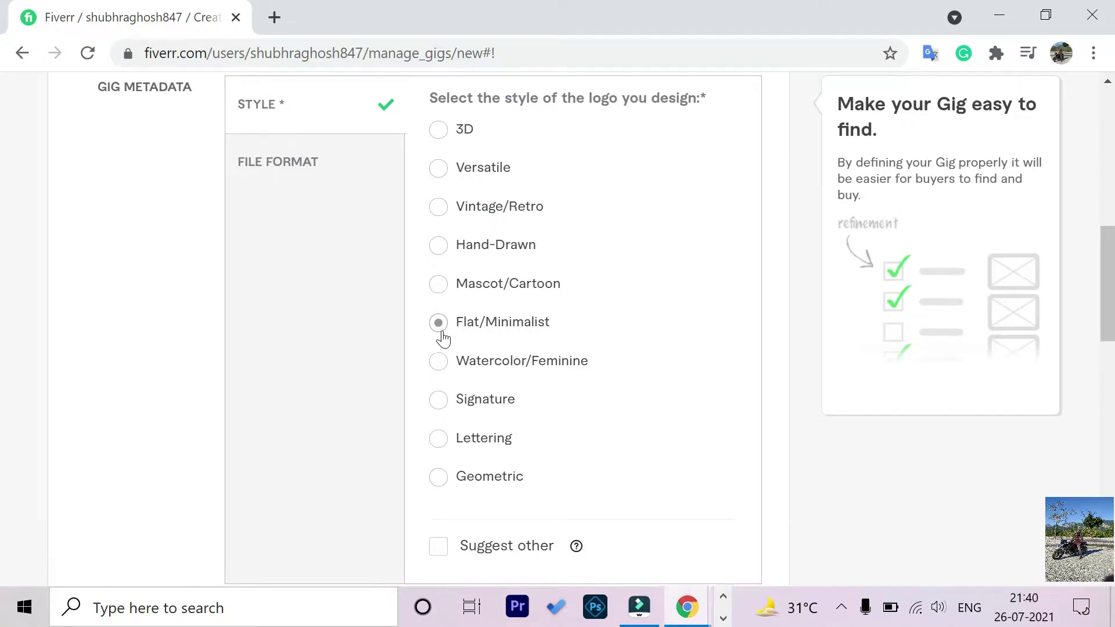
Open the Fiverr home page in a new browser tab by way of a Google search for "fiverr".
scroll(441, 331, "down", 5)
left_click(292, 337)
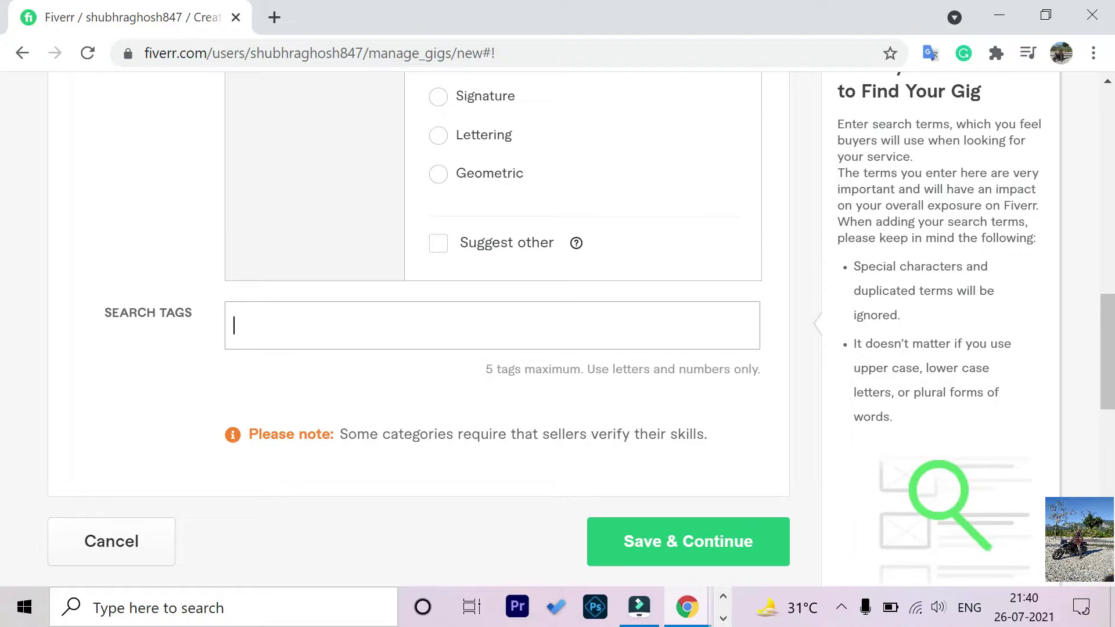
left_click(274, 16)
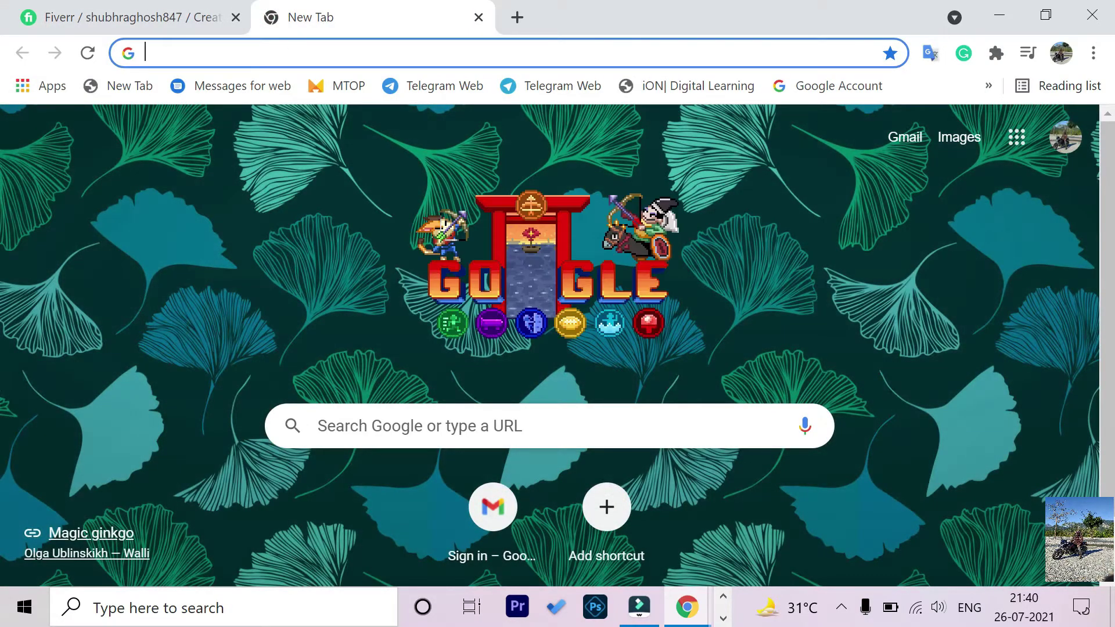
type("fiverr.com/shubhraghosh847?up_rollout=true")
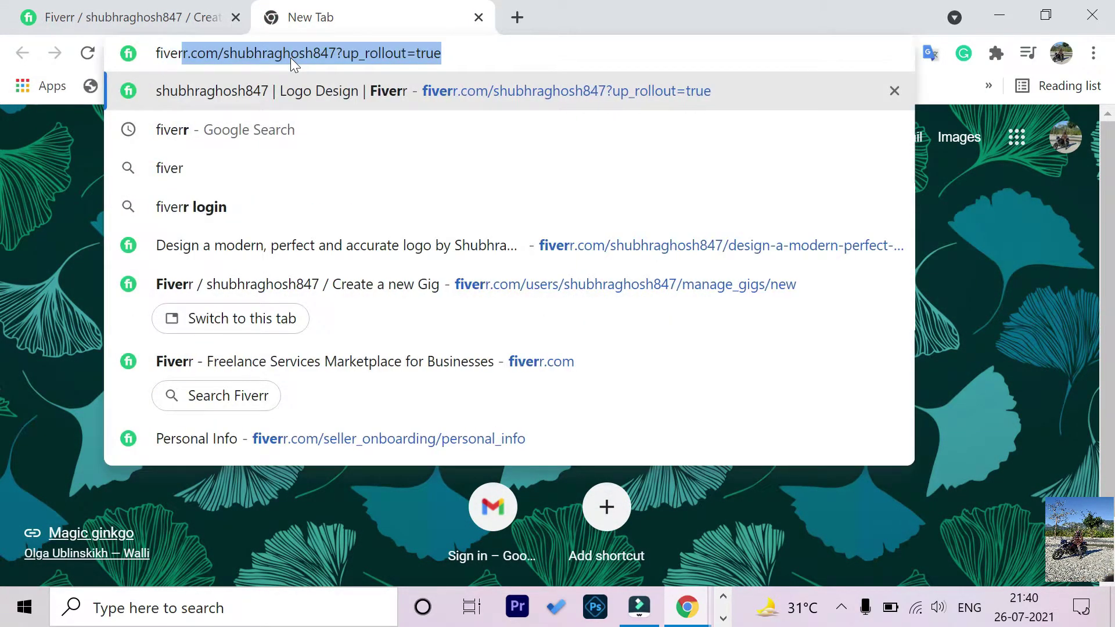
left_click(264, 131)
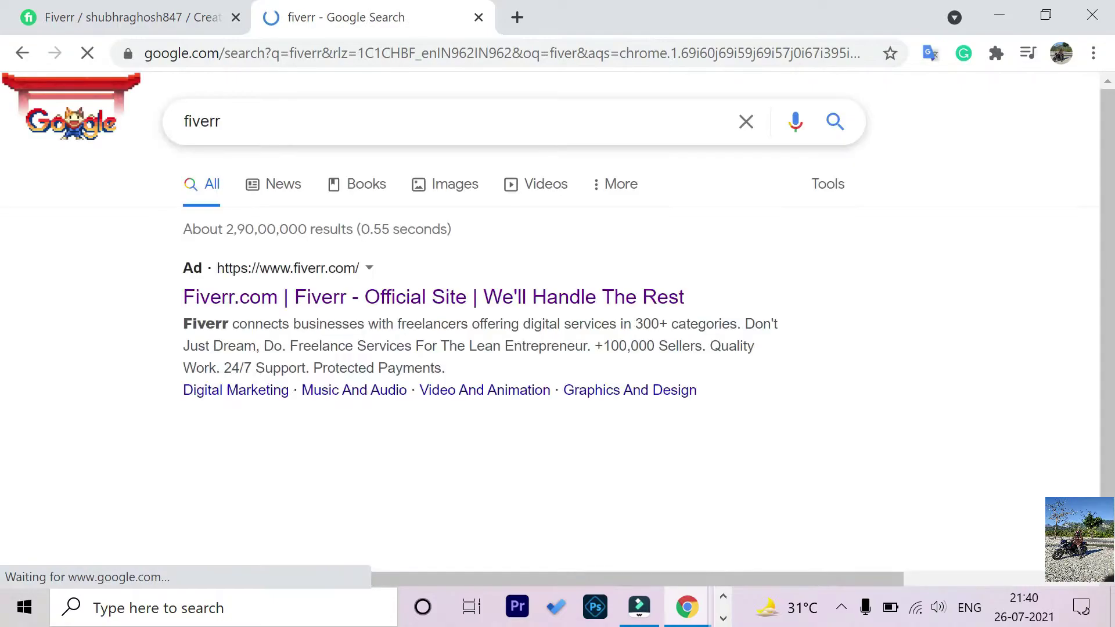
left_click(273, 303)
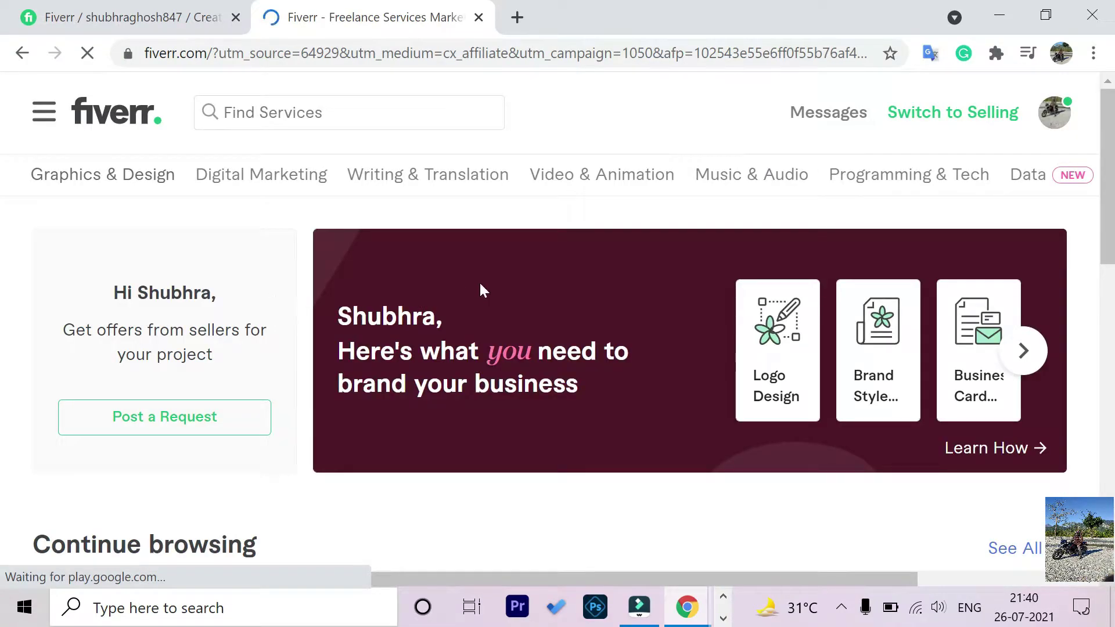
Search Fiverr services for "perfect logo" and look through the suggested terms and matching gigs.
left_click(313, 112)
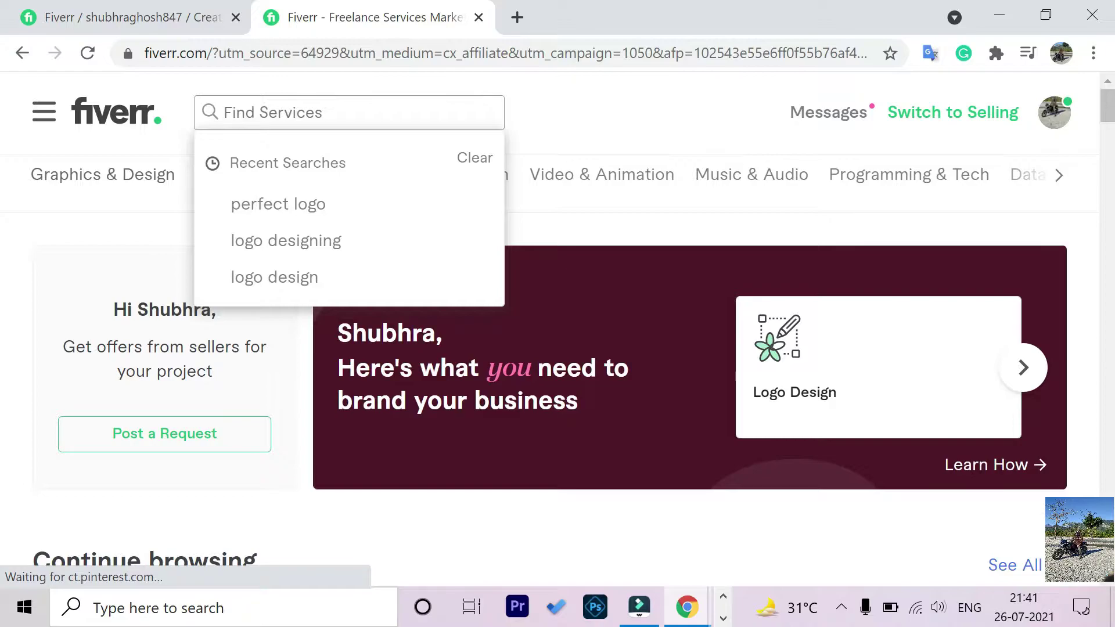
type("perfect ")
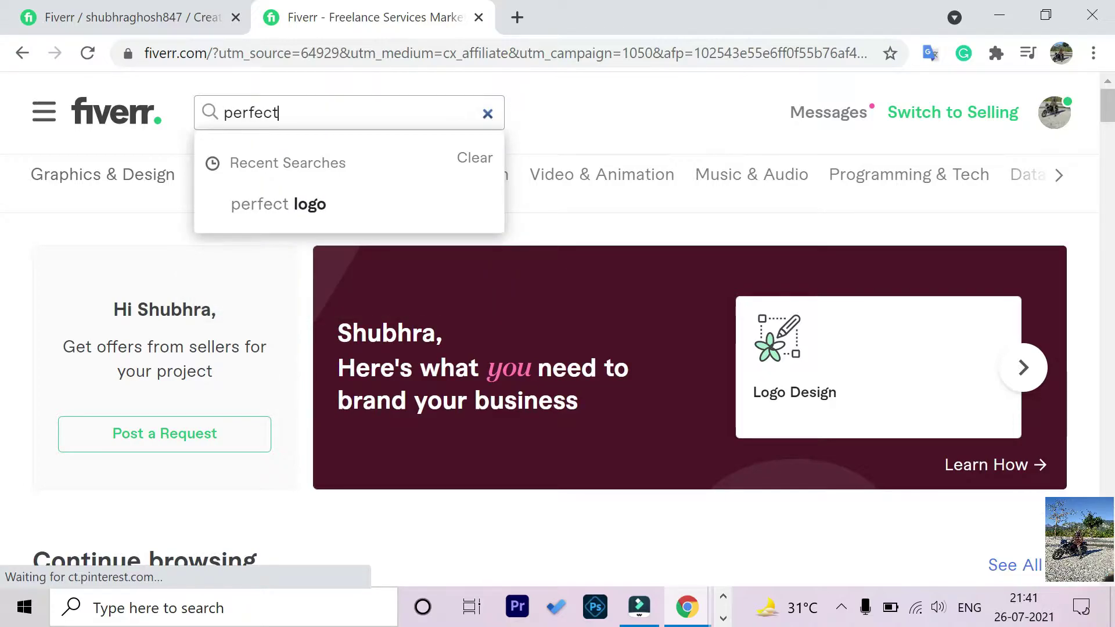
type("logo")
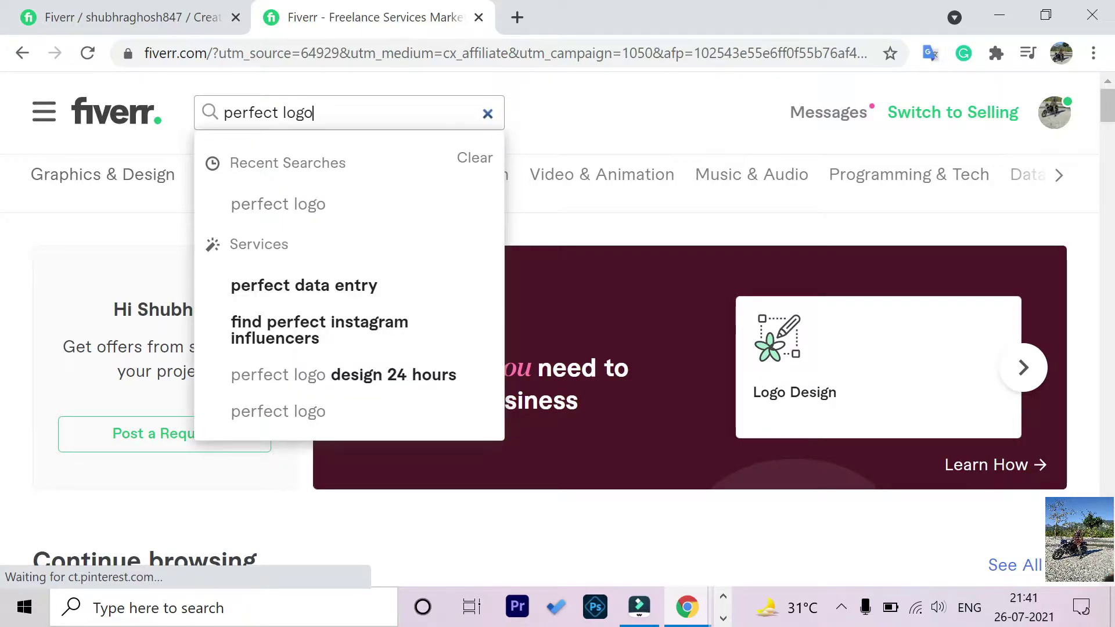
key("Return")
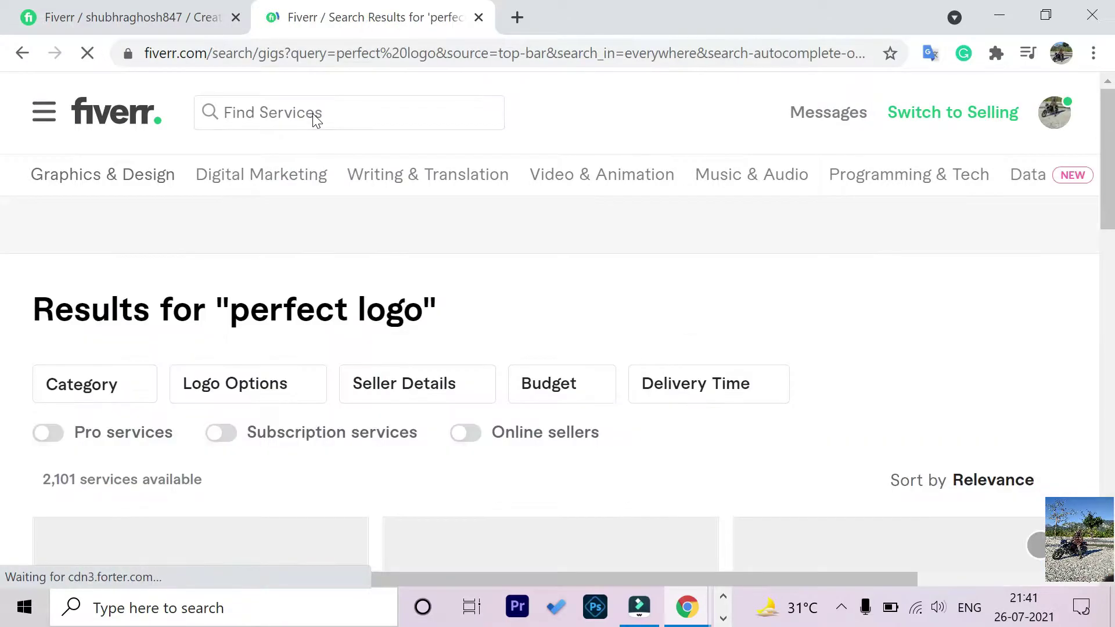
scroll(140, 368, "down", 1)
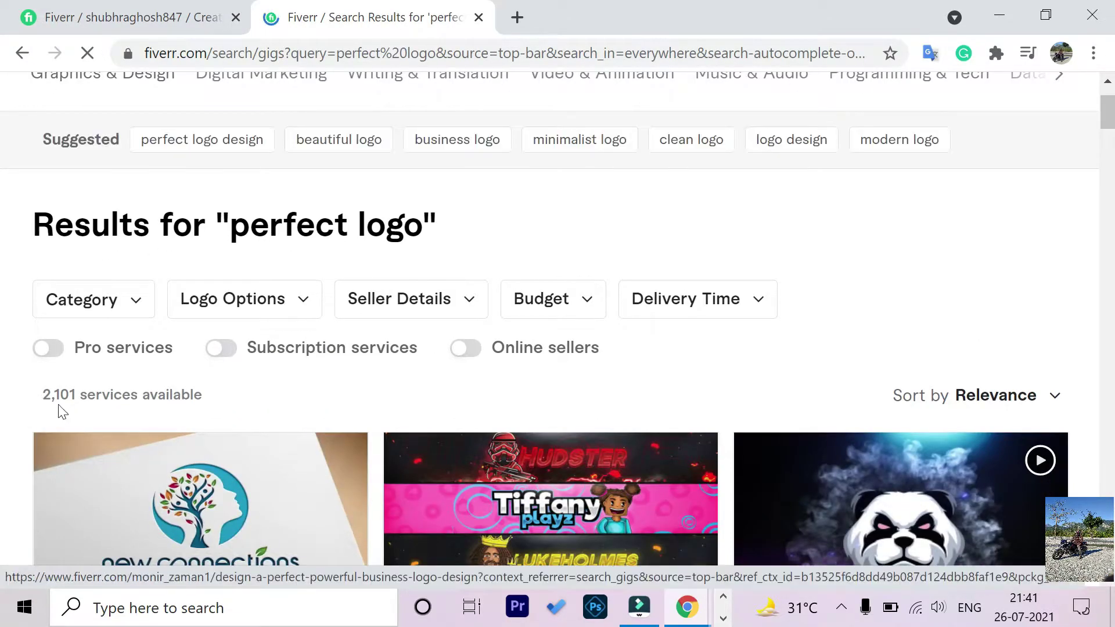
scroll(225, 399, "down", 8)
scroll(224, 398, "up", 10)
scroll(262, 401, "down", 10)
scroll(300, 399, "up", 10)
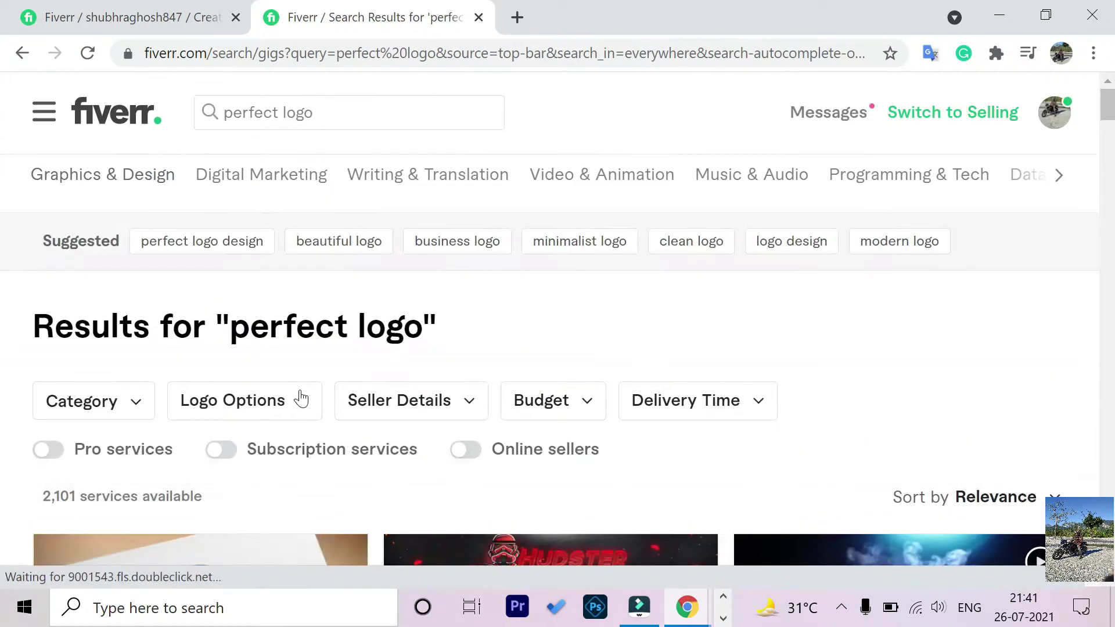
Return to the gig form and add "perfect logo" as the first search tag.
left_click(147, 17)
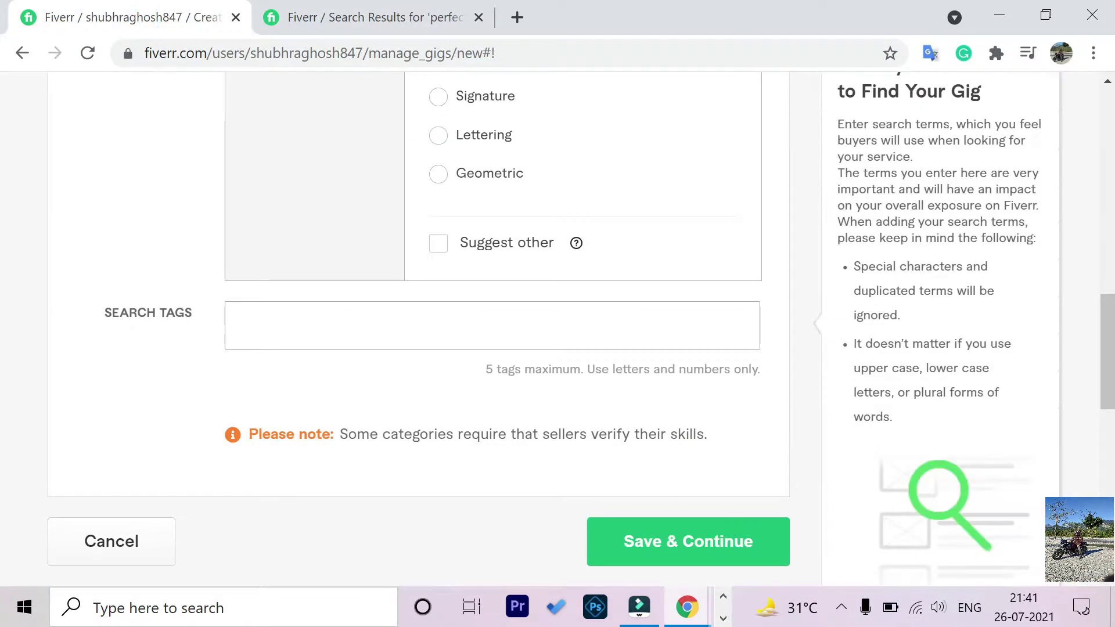
type("perfect ")
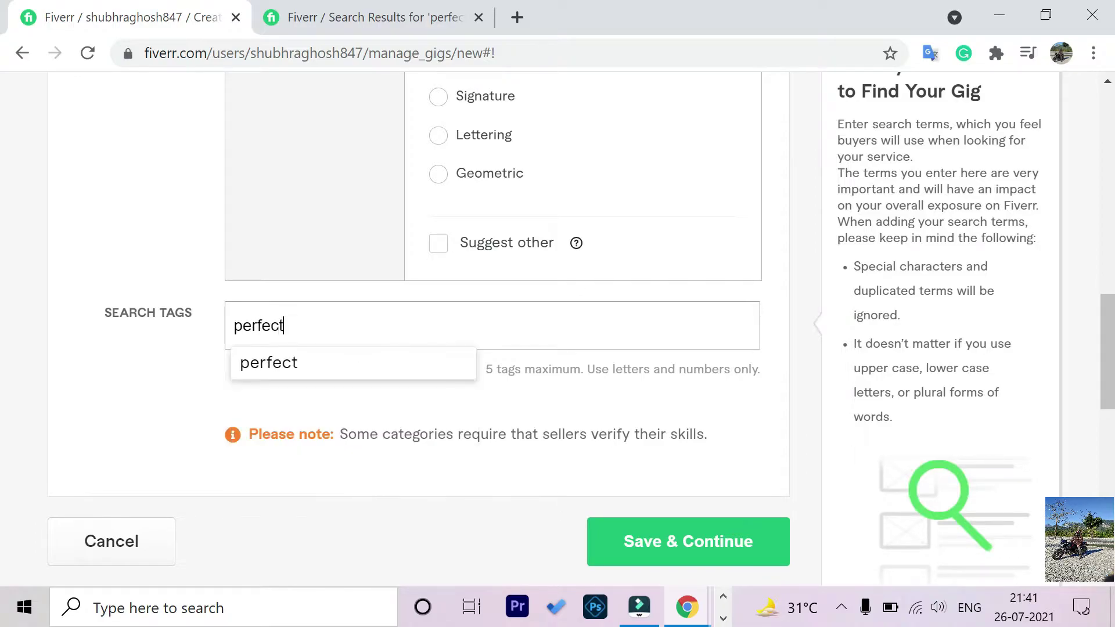
type("logo")
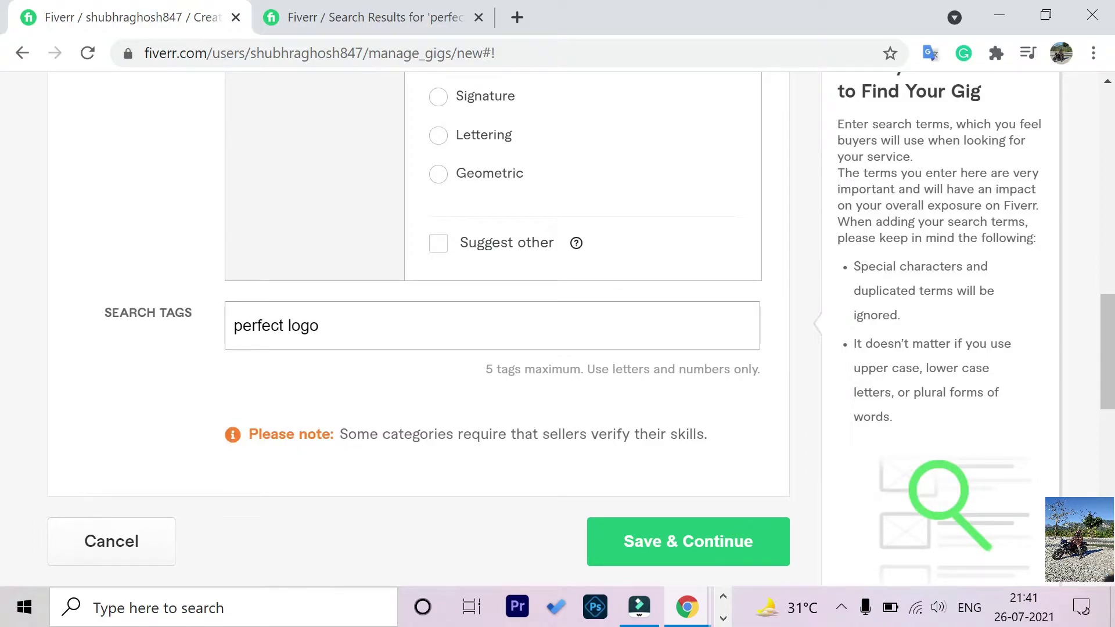
key("Return")
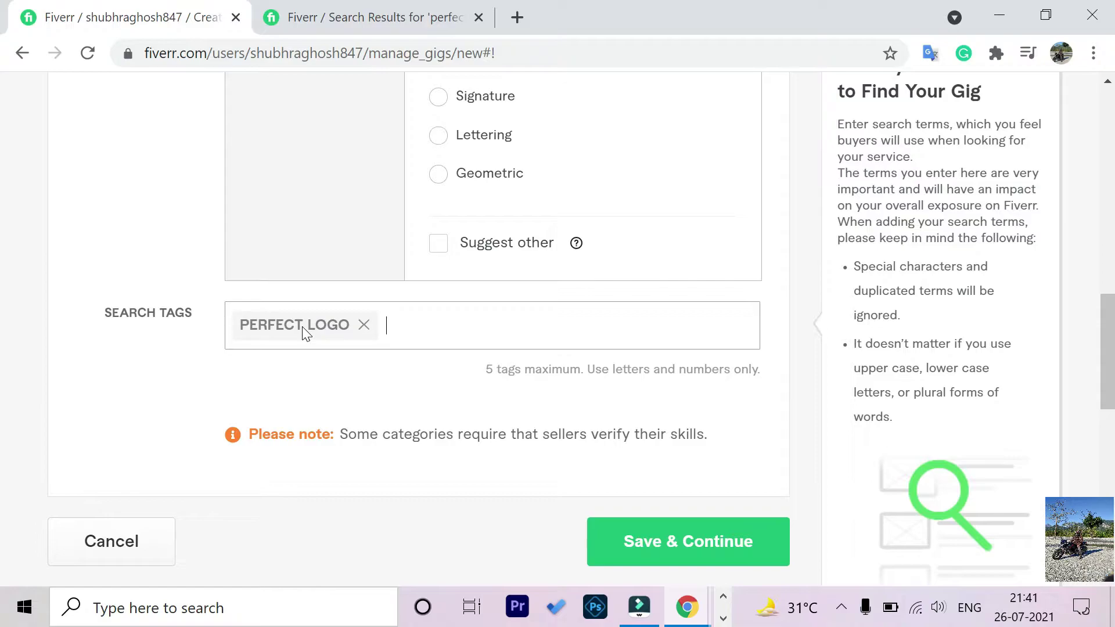
Add "minimalistic logo" as the second search tag, with a space between the two words.
type("minimalistic logo")
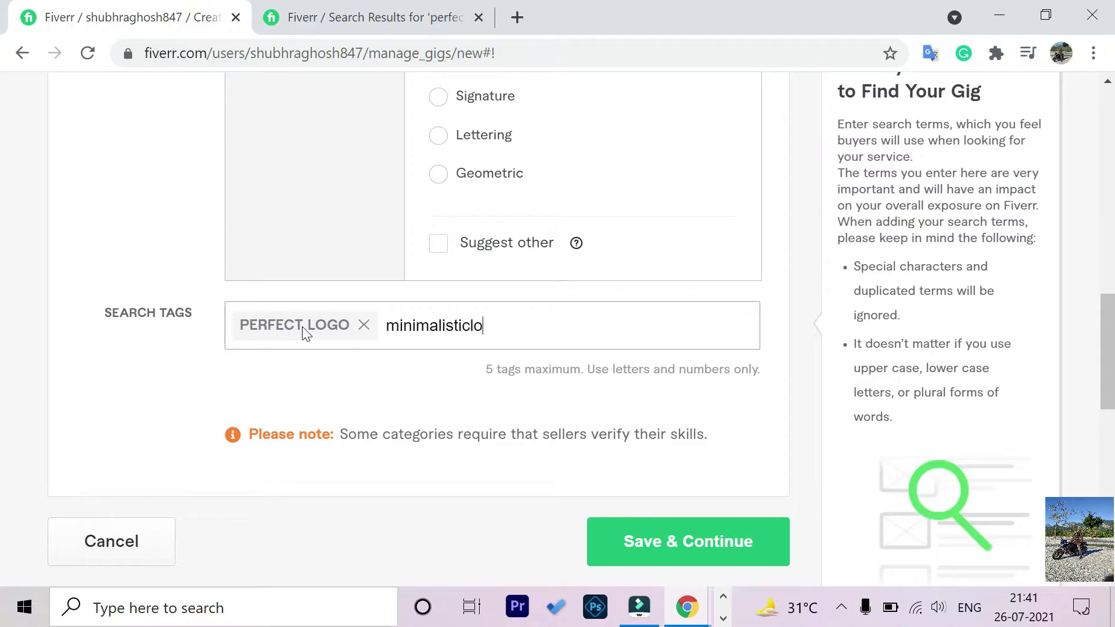
key("Left")
key("Left")
key("Left")
key("Return")
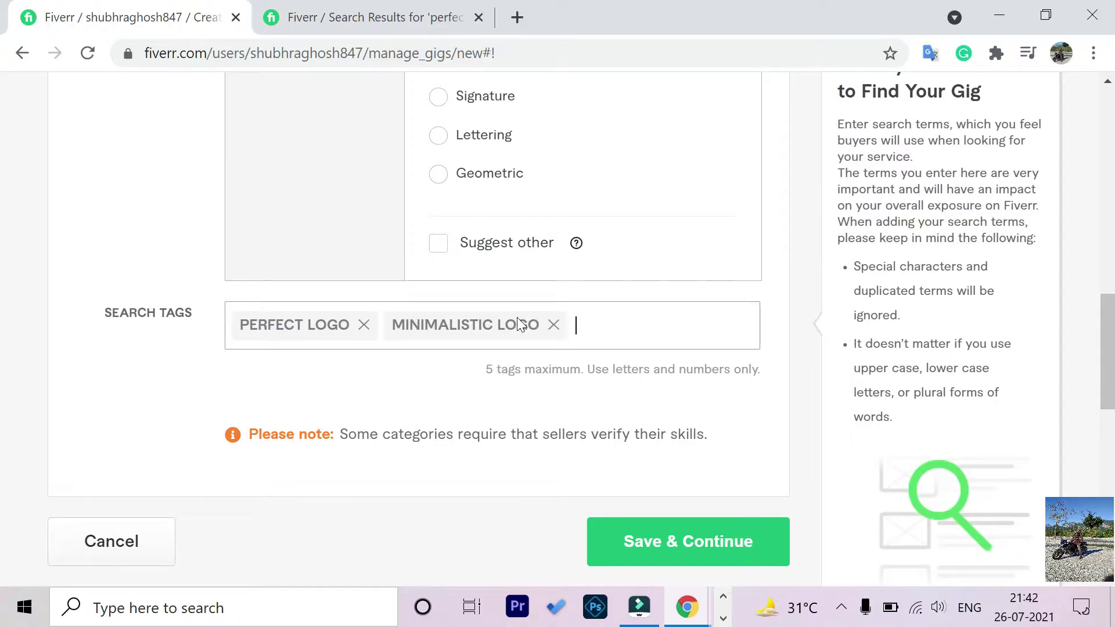
Add "Accurate logo" as the third search tag.
type("Goo")
key("BackSpace")
key("BackSpace")
key("BackSpace")
type("Accurate logo")
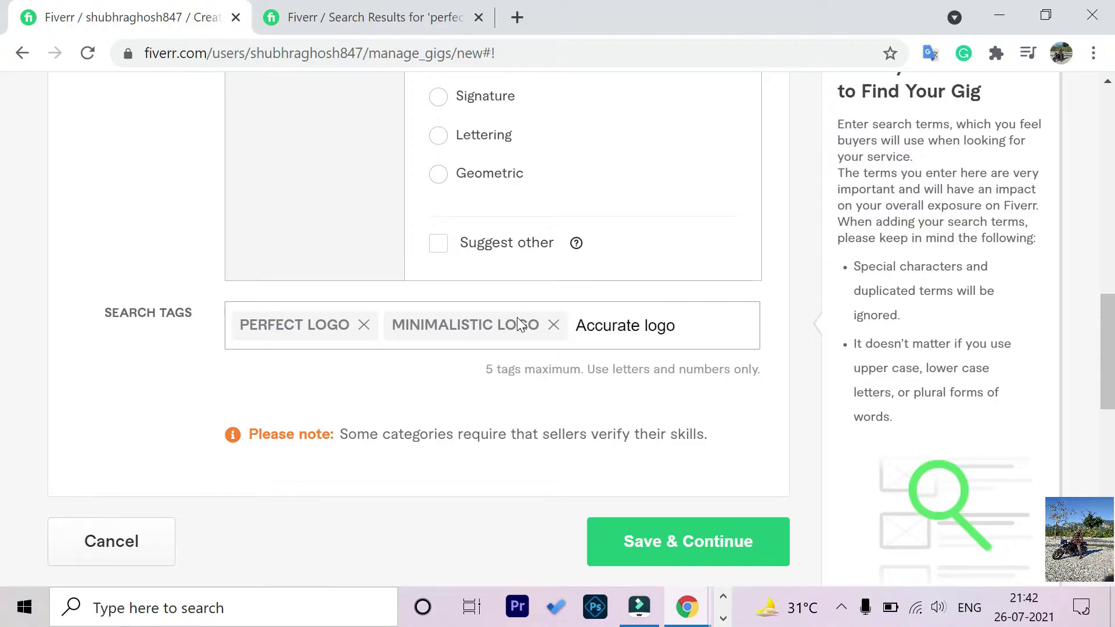
key("Return")
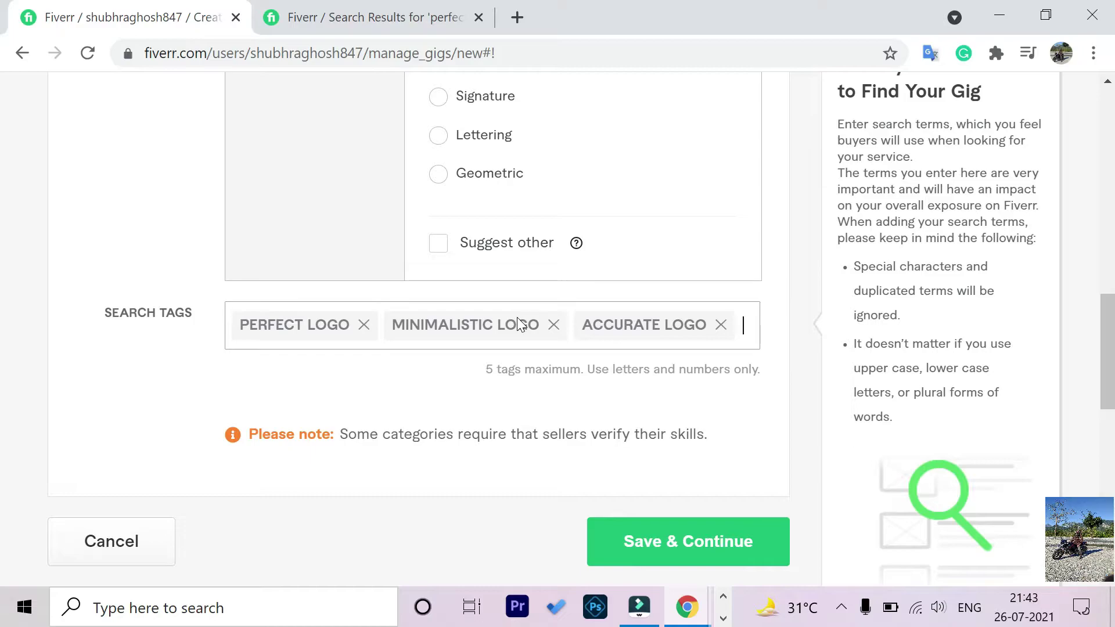
Add "good quality" and "best logo" as the last two search tags.
type("good")
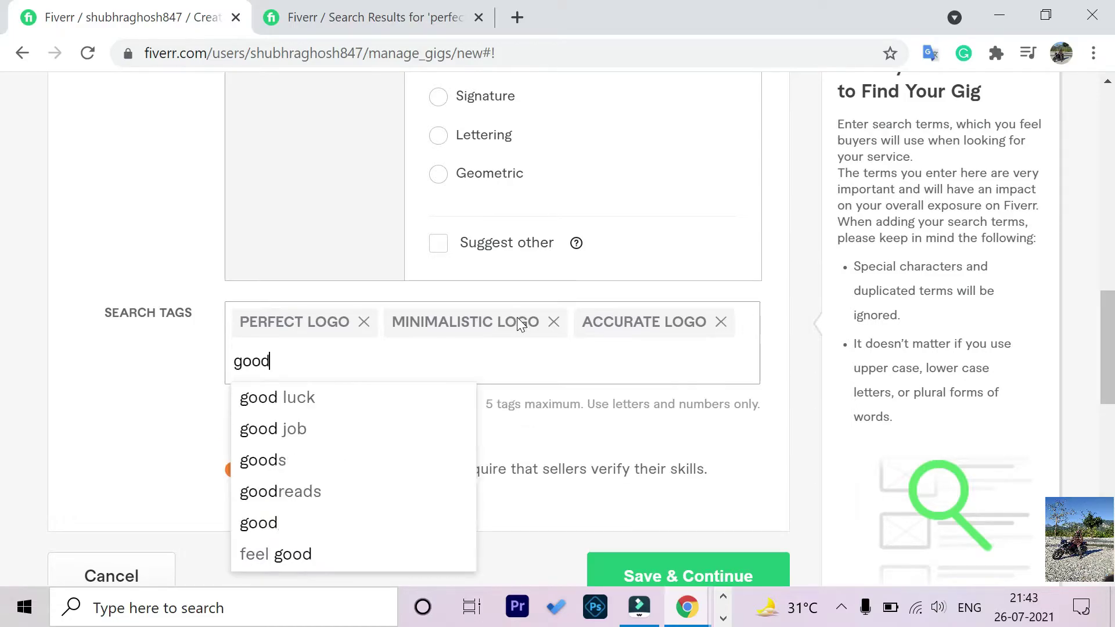
type(" qua")
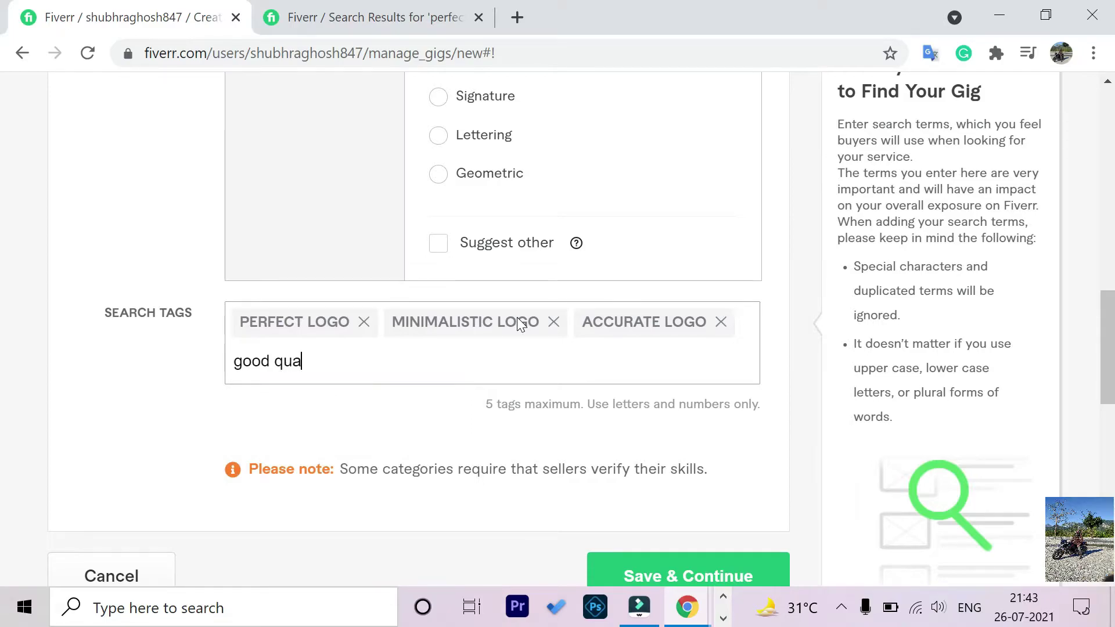
type("lity")
key("Return")
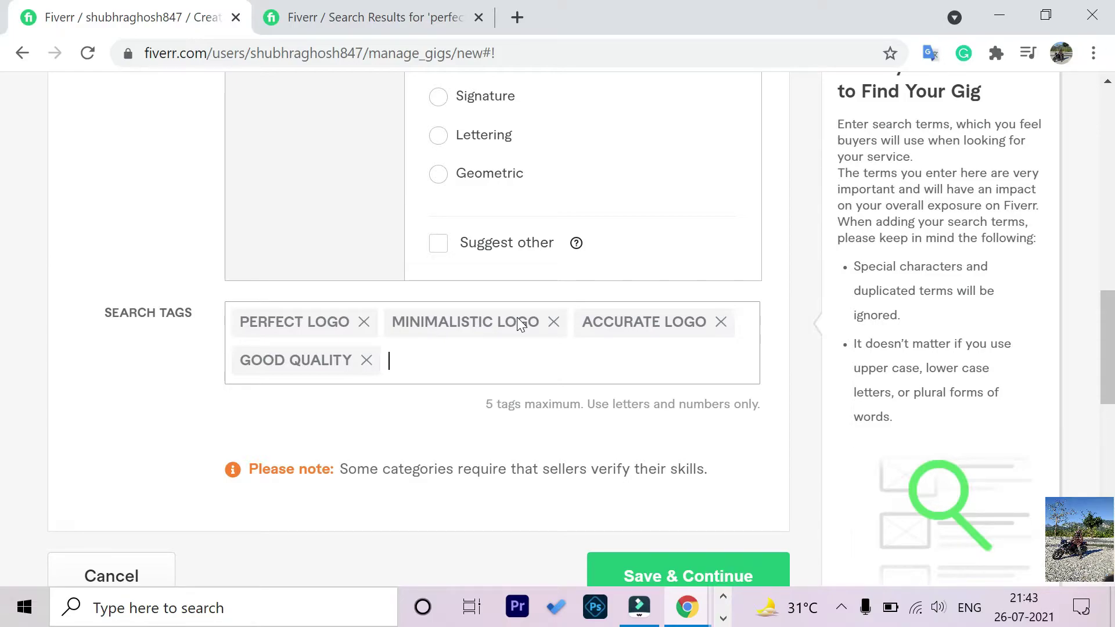
type("best")
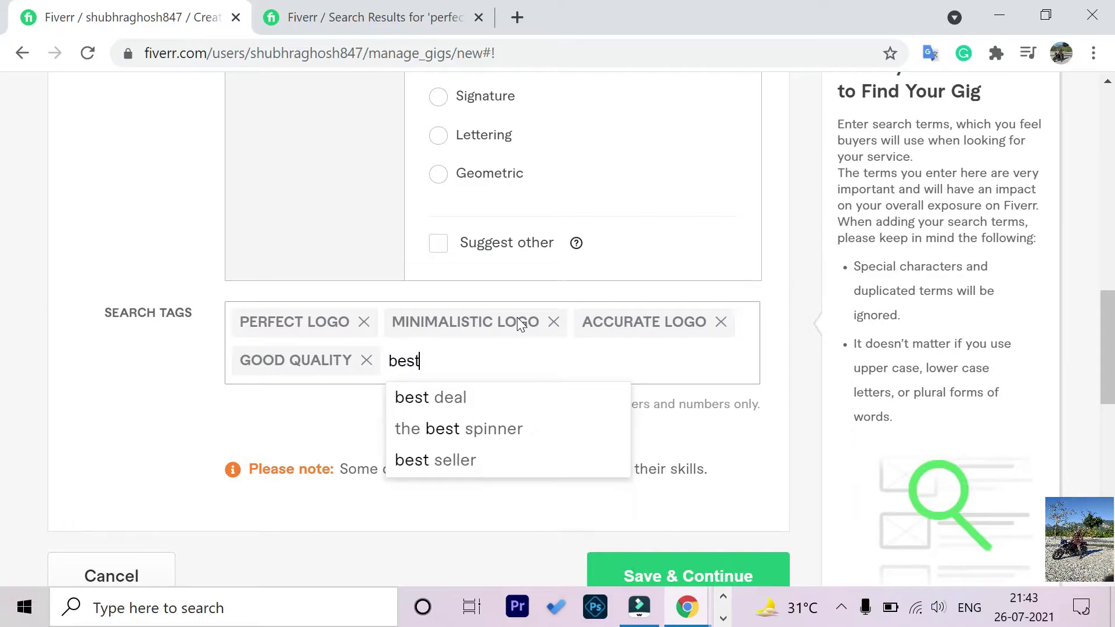
type(" logo")
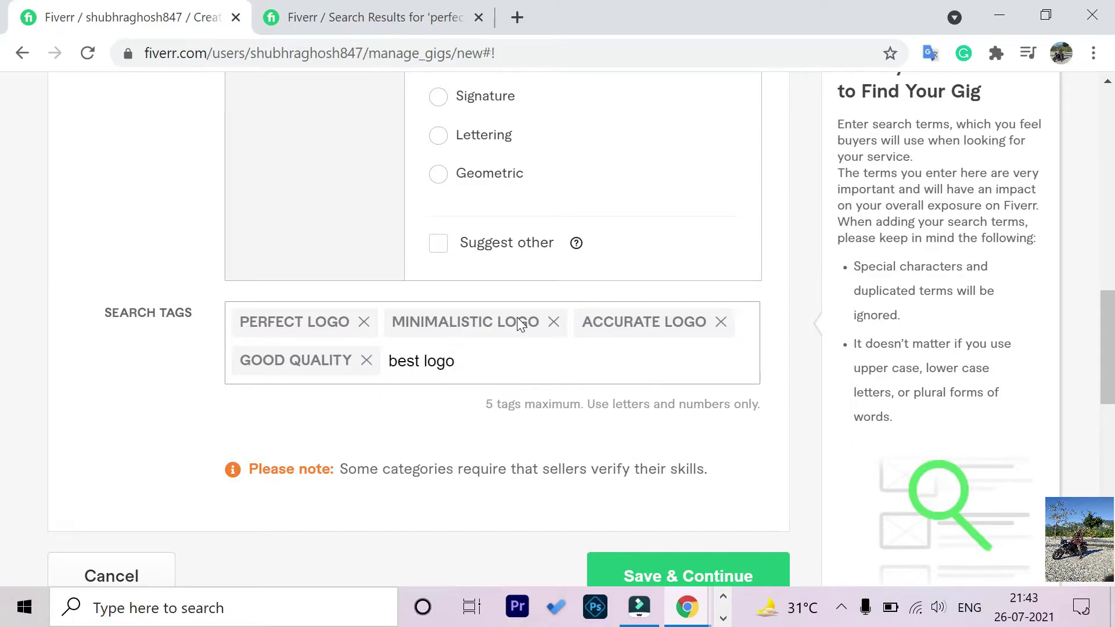
key("Return")
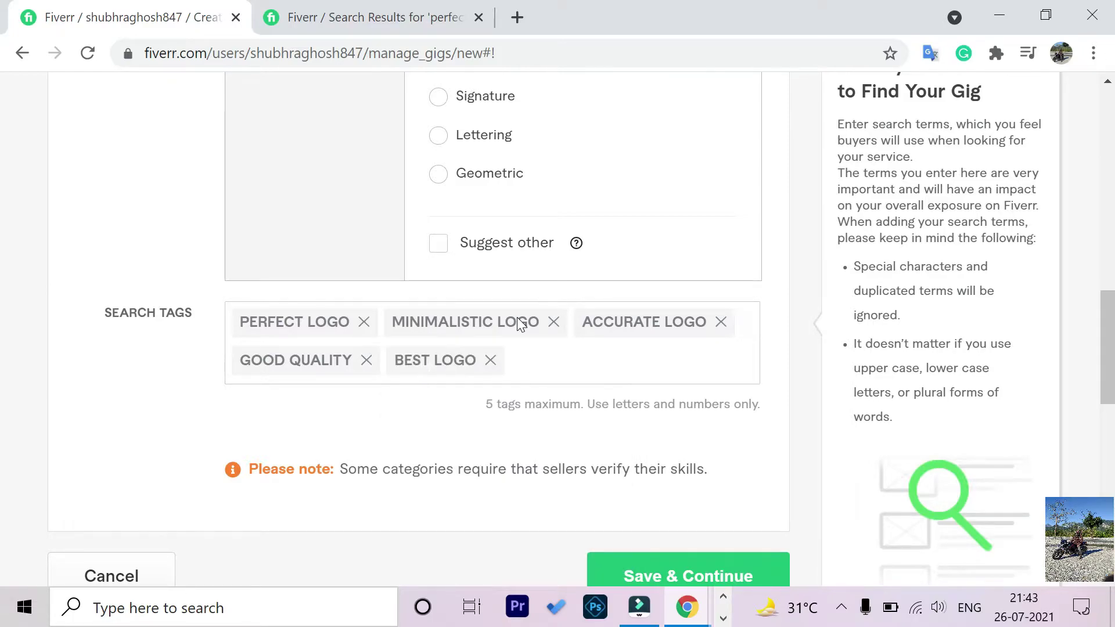
Review the gig overview from title to search tags, and save it to continue to the pricing stage.
scroll(368, 356, "up", 10)
scroll(372, 257, "down", 3)
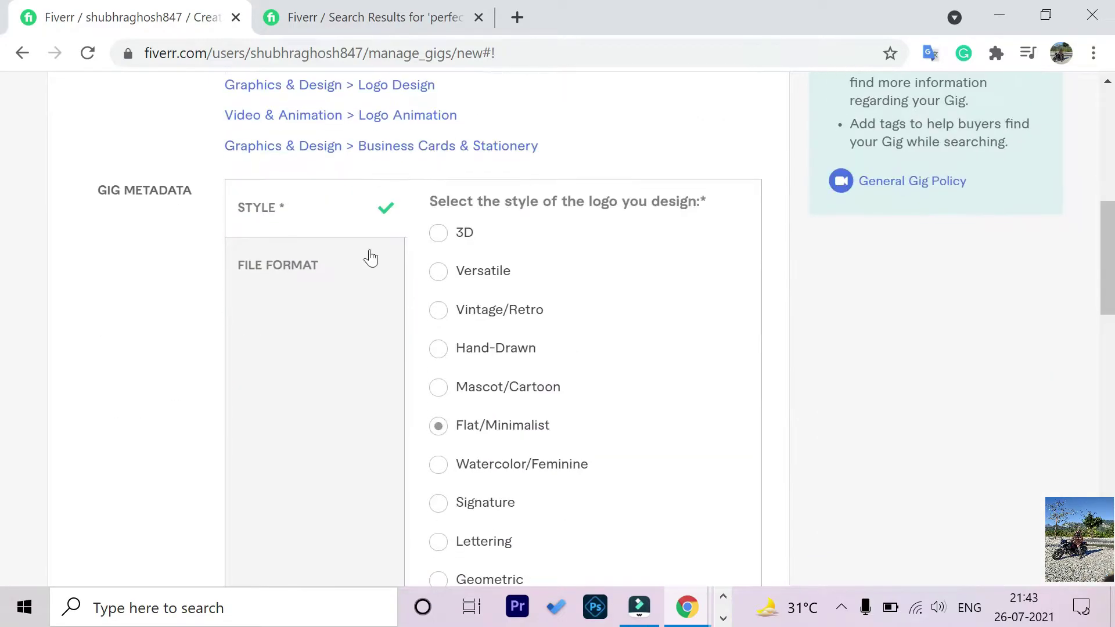
scroll(368, 263, "down", 7)
scroll(441, 328, "up", 11)
scroll(324, 253, "up", 5)
scroll(398, 259, "down", 8)
scroll(441, 279, "up", 9)
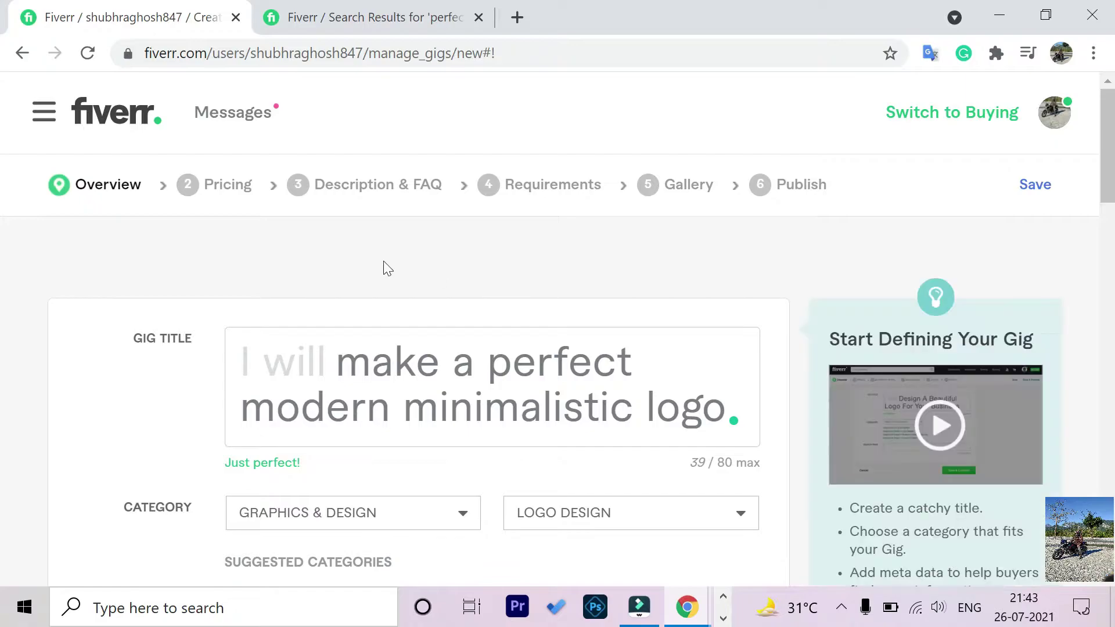
scroll(383, 266, "down", 12)
scroll(316, 229, "up", 5)
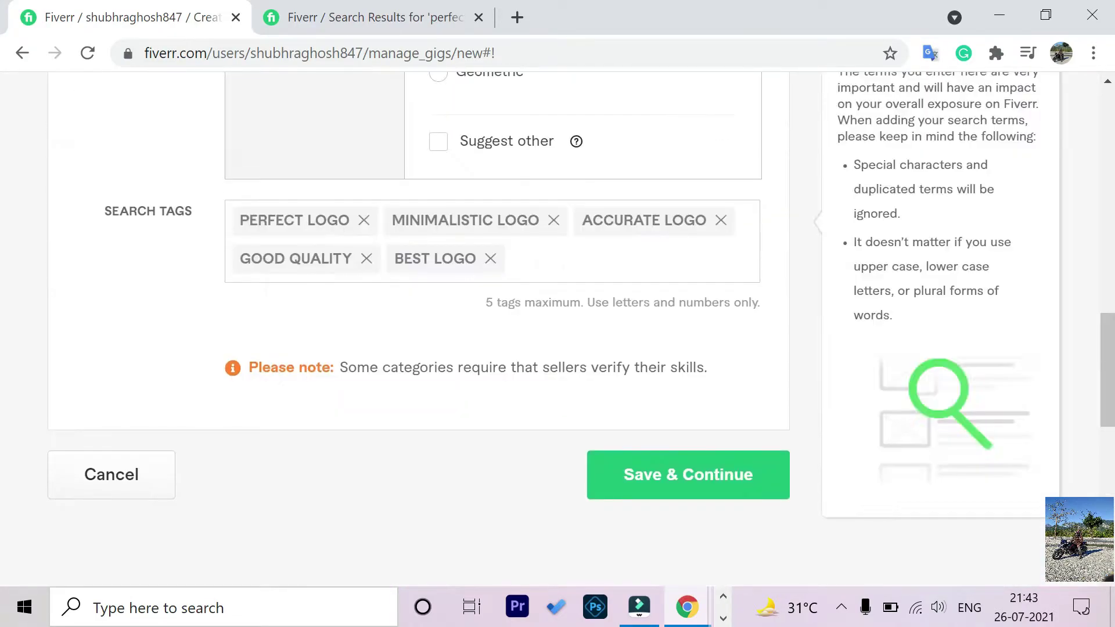
left_click(687, 473)
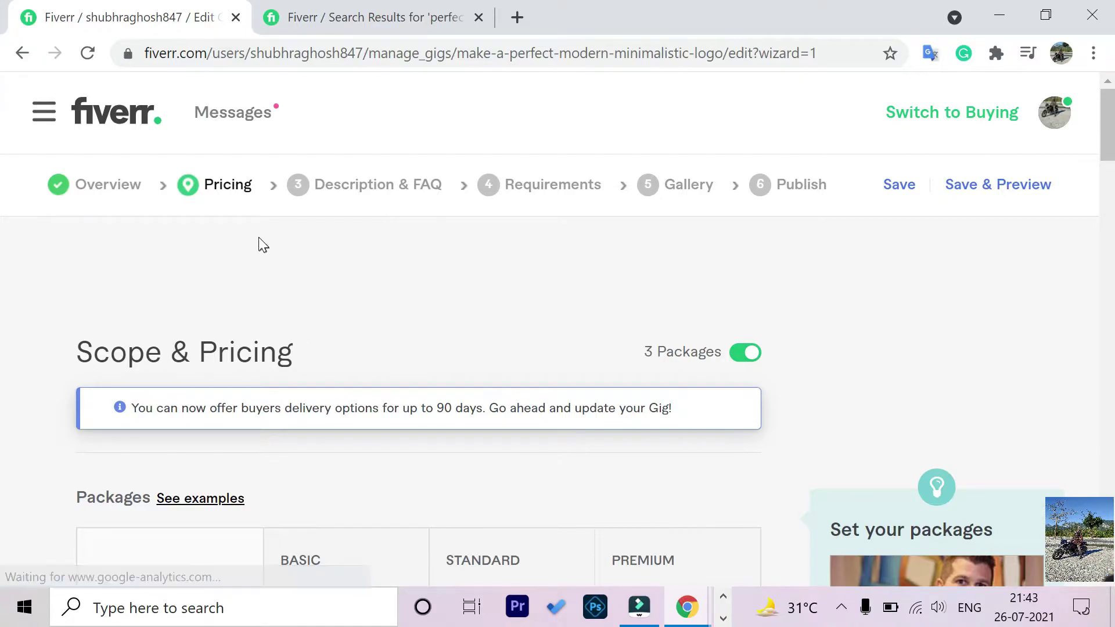
Name the Basic package "Silver" in the Scope & Pricing table.
scroll(259, 237, "down", 3)
scroll(256, 238, "up", 3)
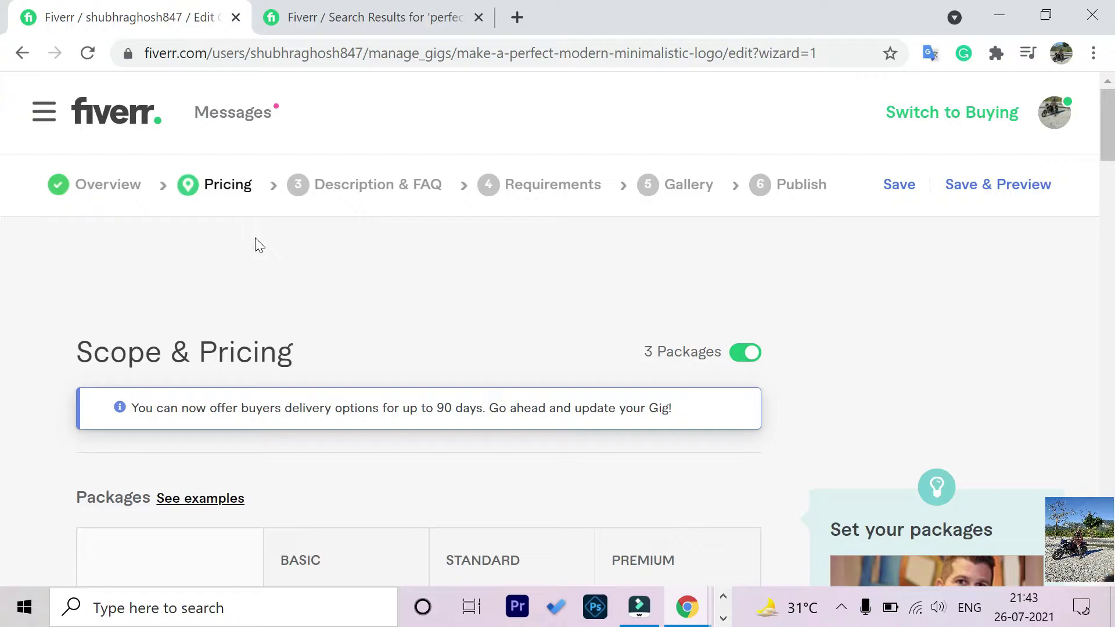
scroll(255, 239, "down", 5)
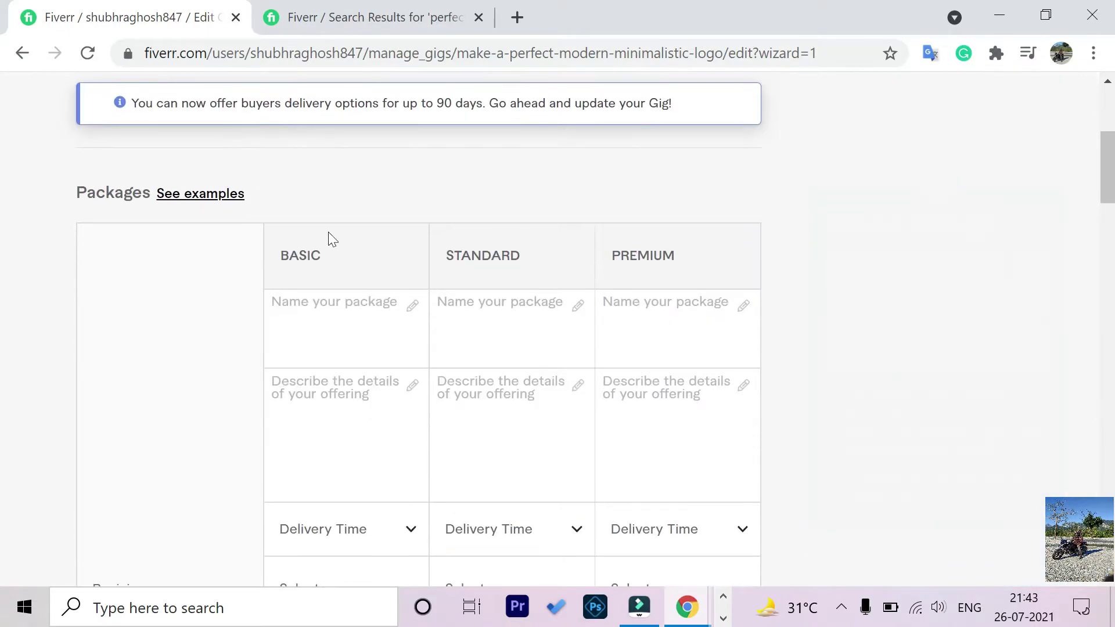
left_click(327, 302)
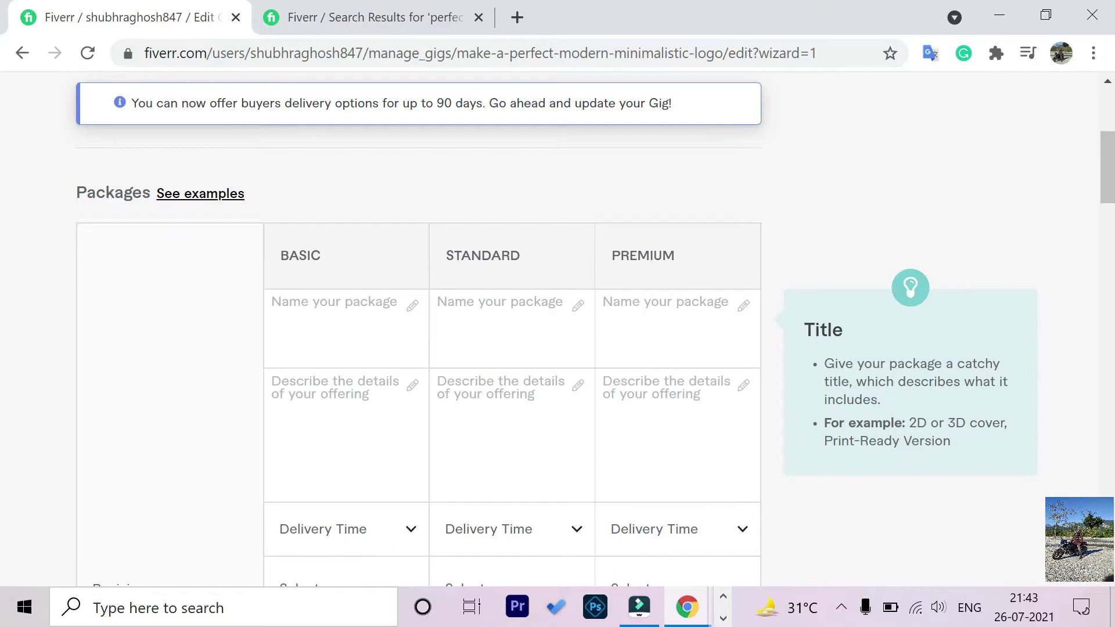
left_click(360, 183)
scroll(355, 185, "up", 2)
scroll(350, 187, "down", 2)
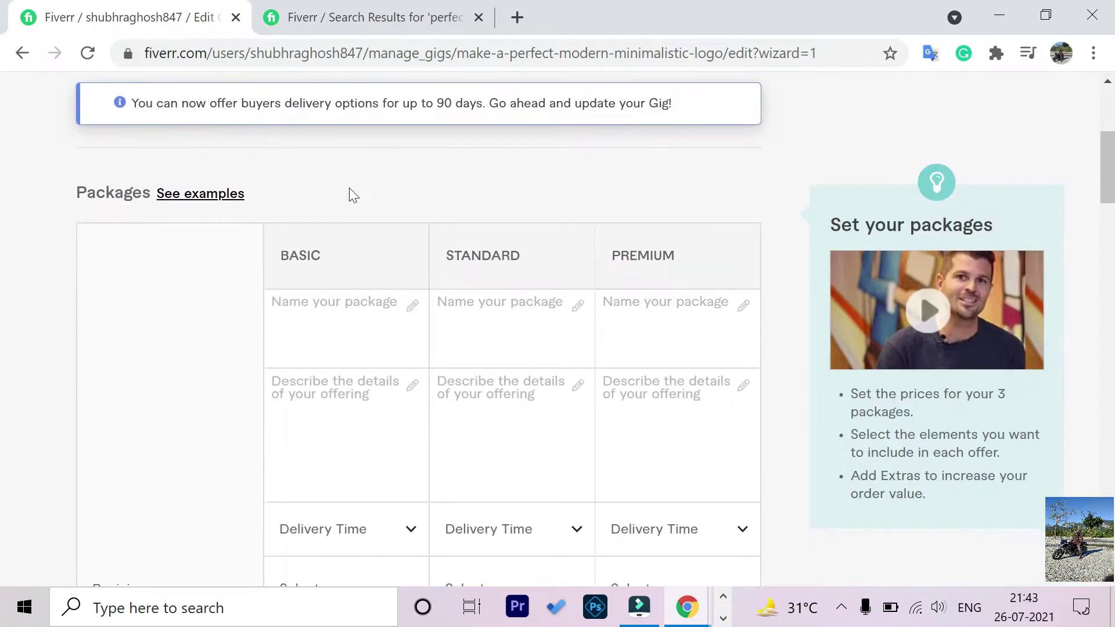
left_click(379, 299)
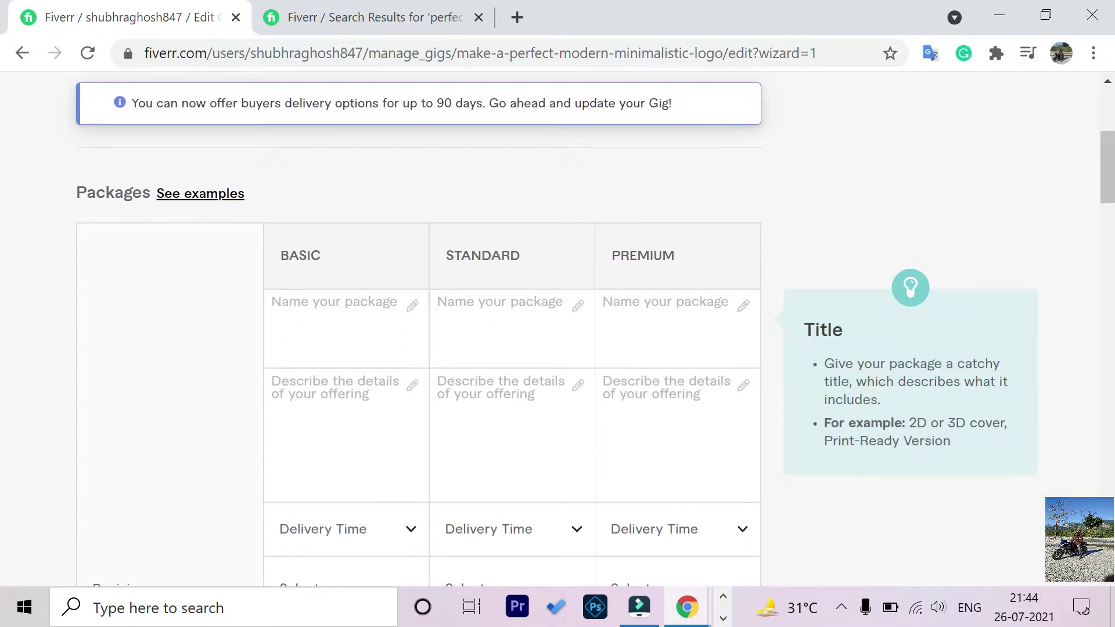
left_click(350, 303)
type("Silver")
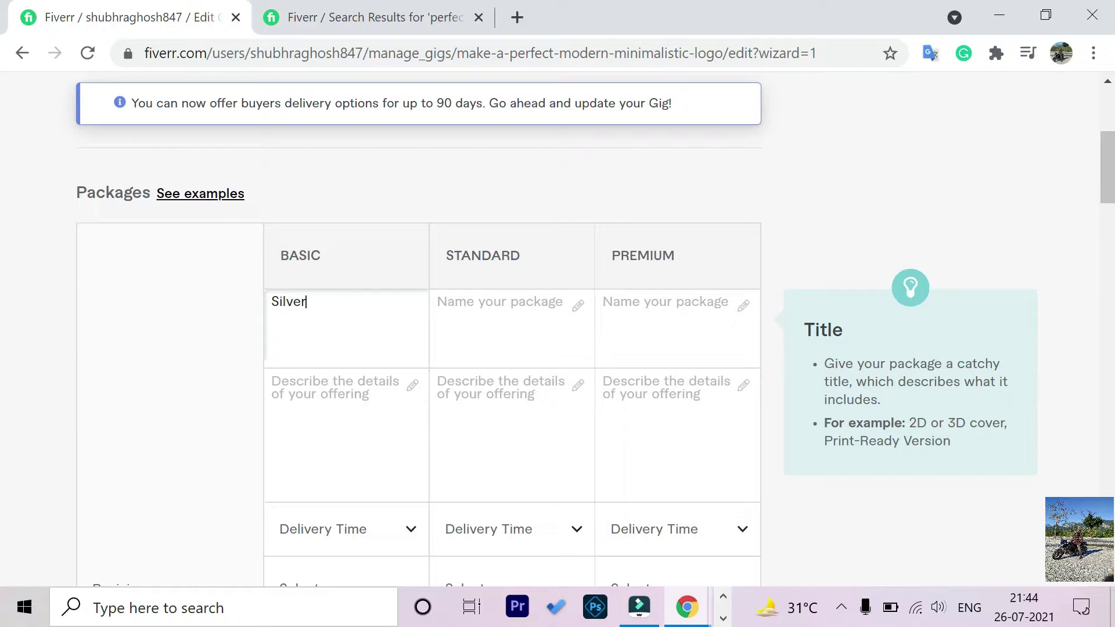
Name the Standard package "Gold" and the Premium package "Platinum".
left_click(441, 303)
type("Gold")
left_click(607, 302)
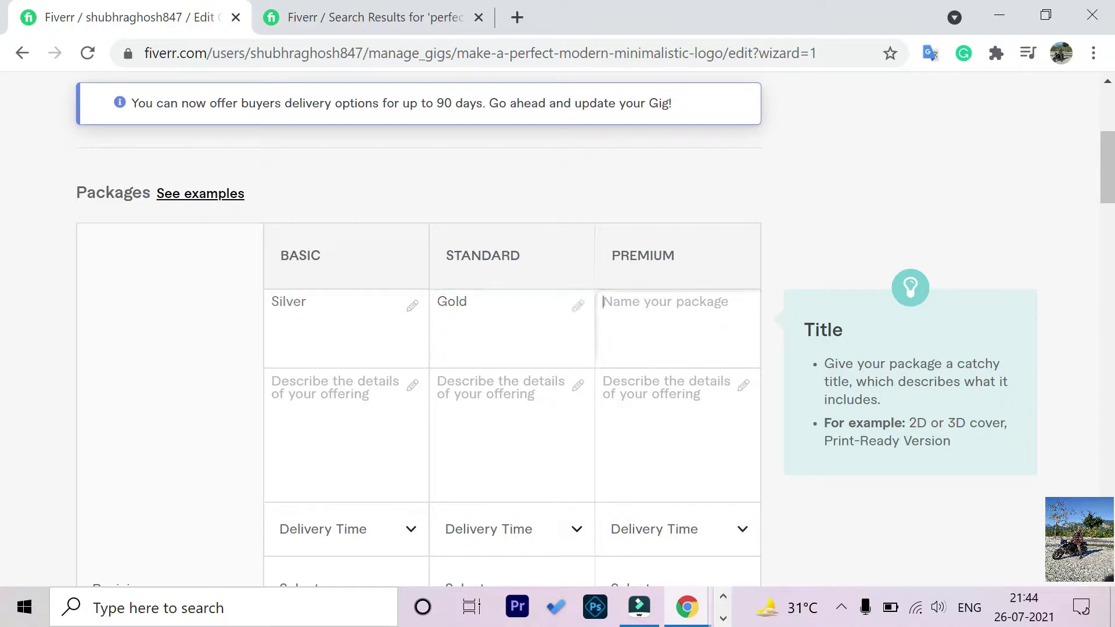
type("Plat")
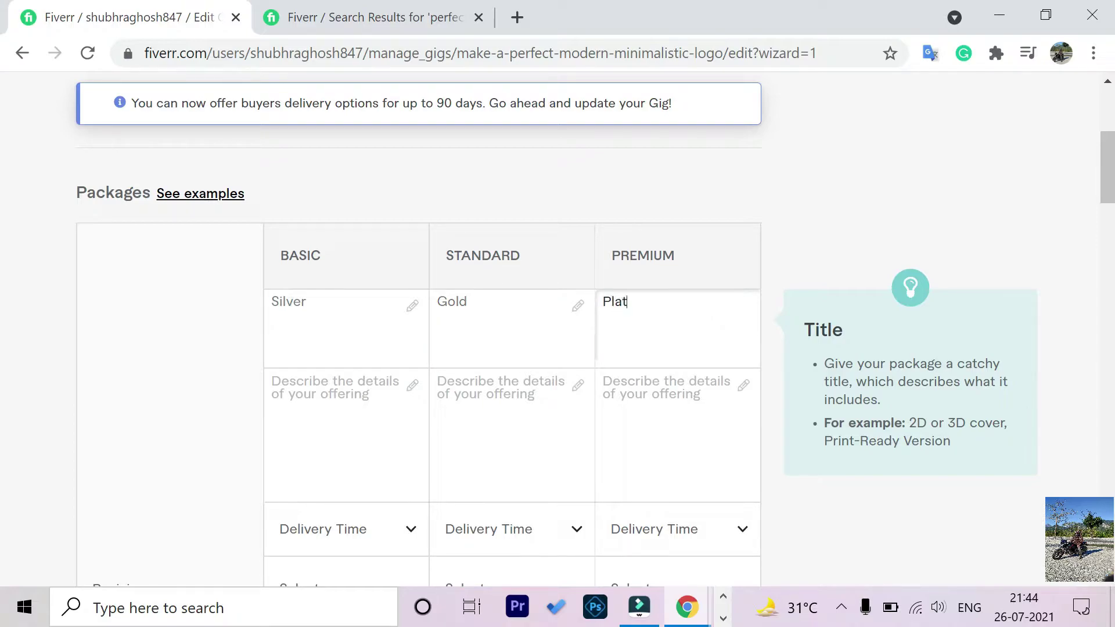
type("inum")
left_click(333, 314)
left_click(491, 307)
left_click(662, 311)
key("Tab")
Describe the Basic package as "1 Basic design and unlimited revisions".
scroll(581, 331, "down", 2)
left_click(308, 272)
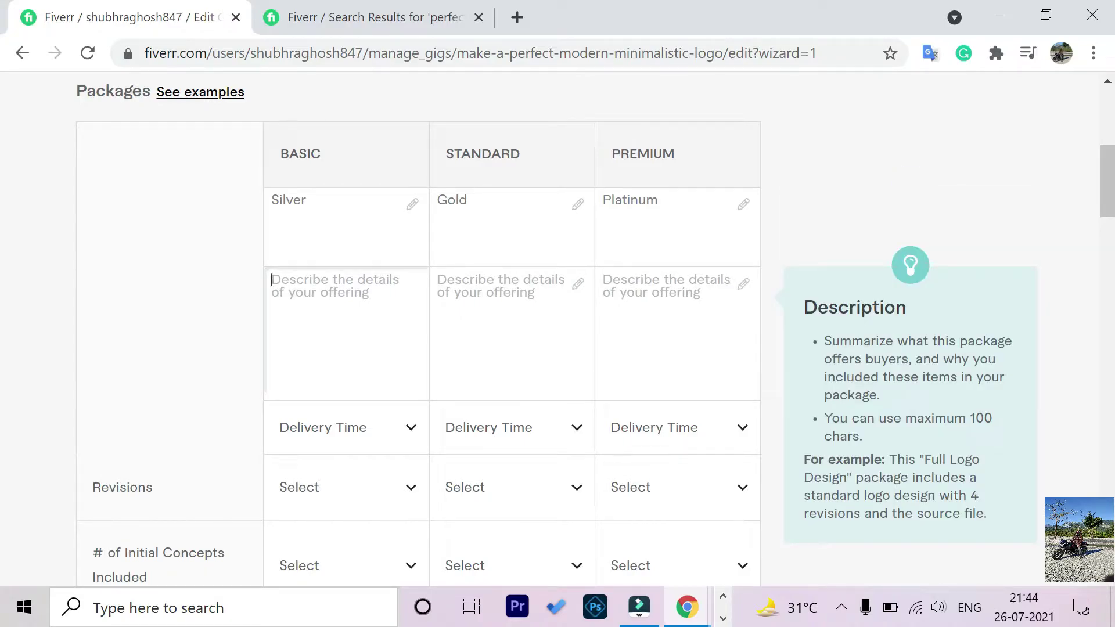
type("1 Ba")
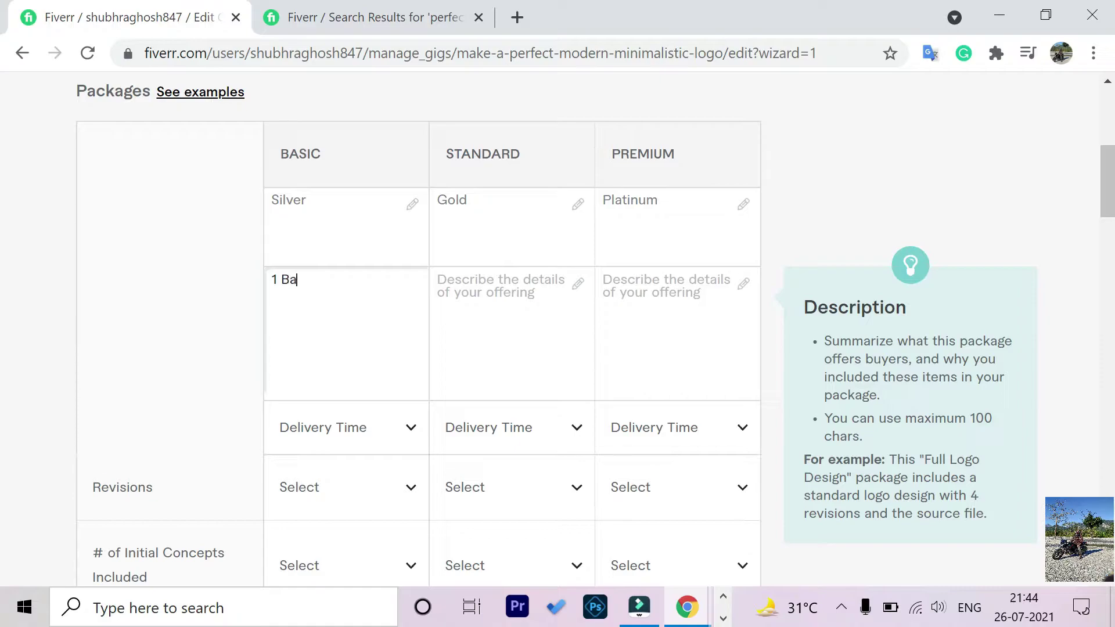
type("sic design")
type("and unlimi")
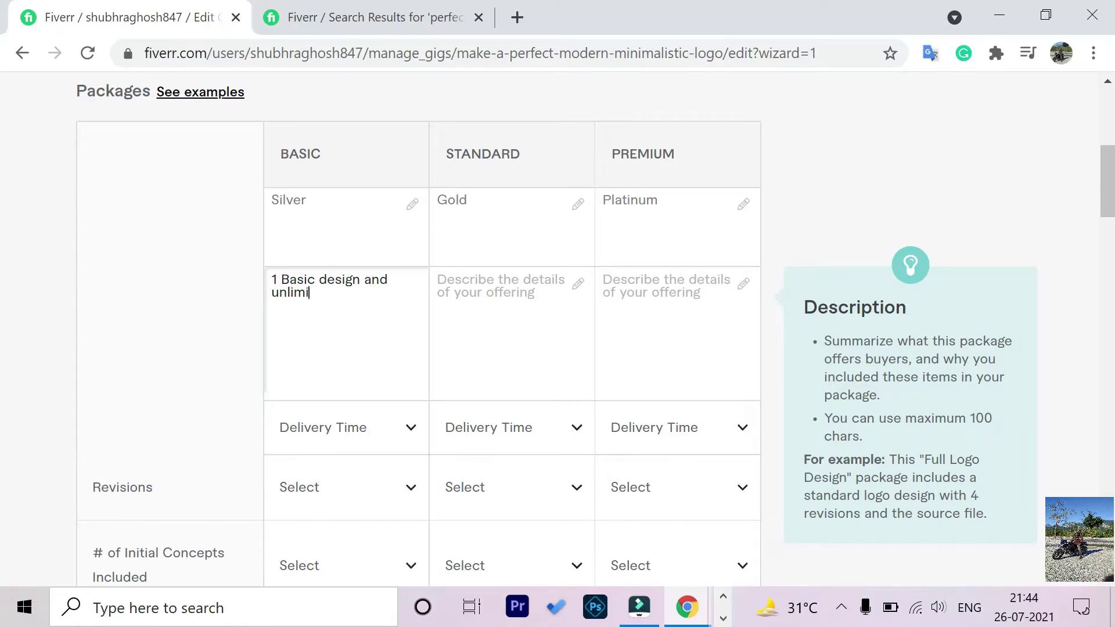
type("ted revisions")
Describe the Standard package as "3 Basic design and unlimited revisions".
left_click(443, 279)
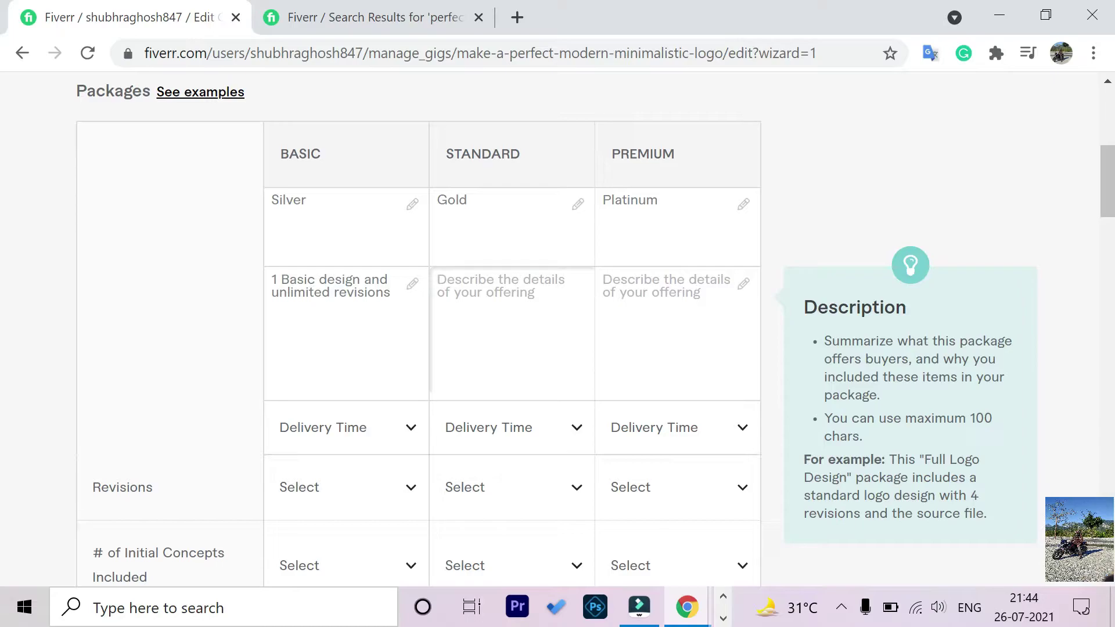
type("3")
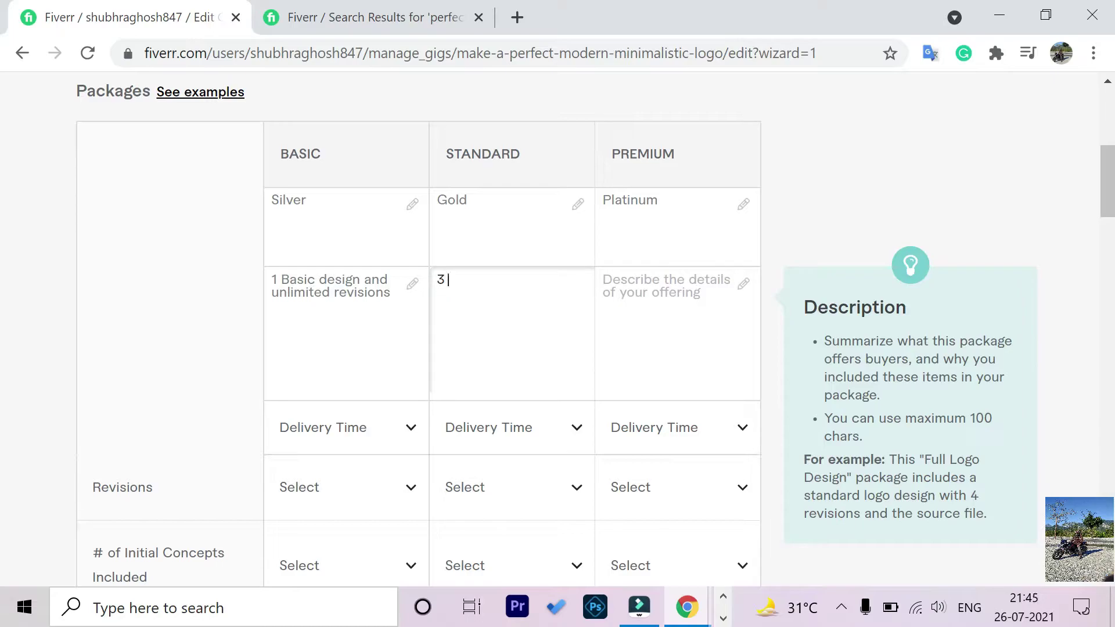
type("Bsic")
key("BackSpace")
key("BackSpace")
key("BackSpace")
key("BackSpace")
type("asic design and un")
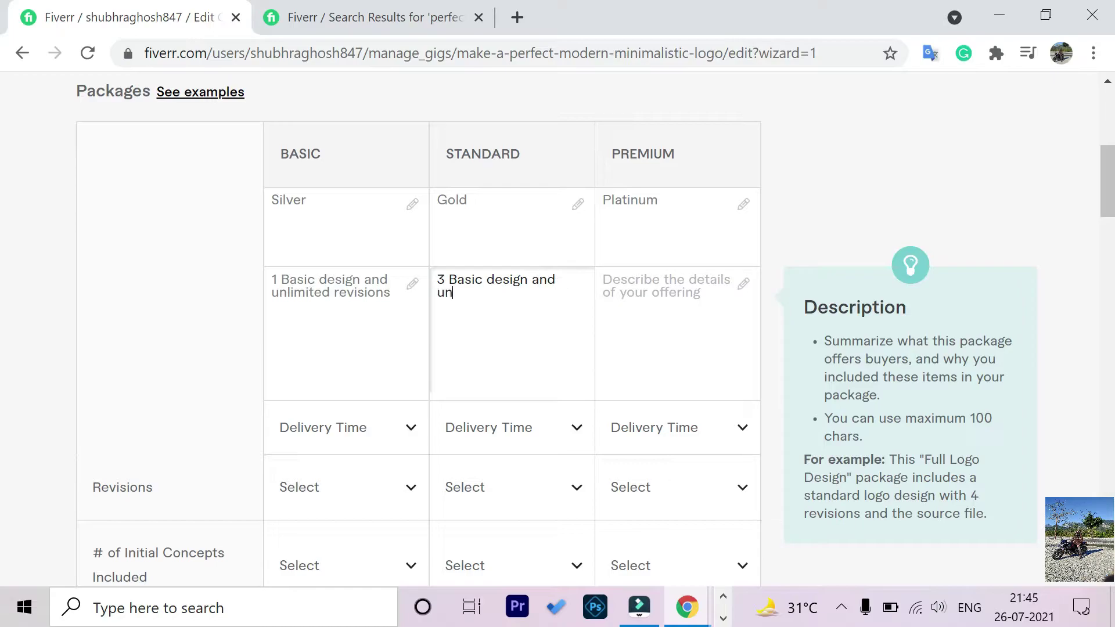
type("limited design")
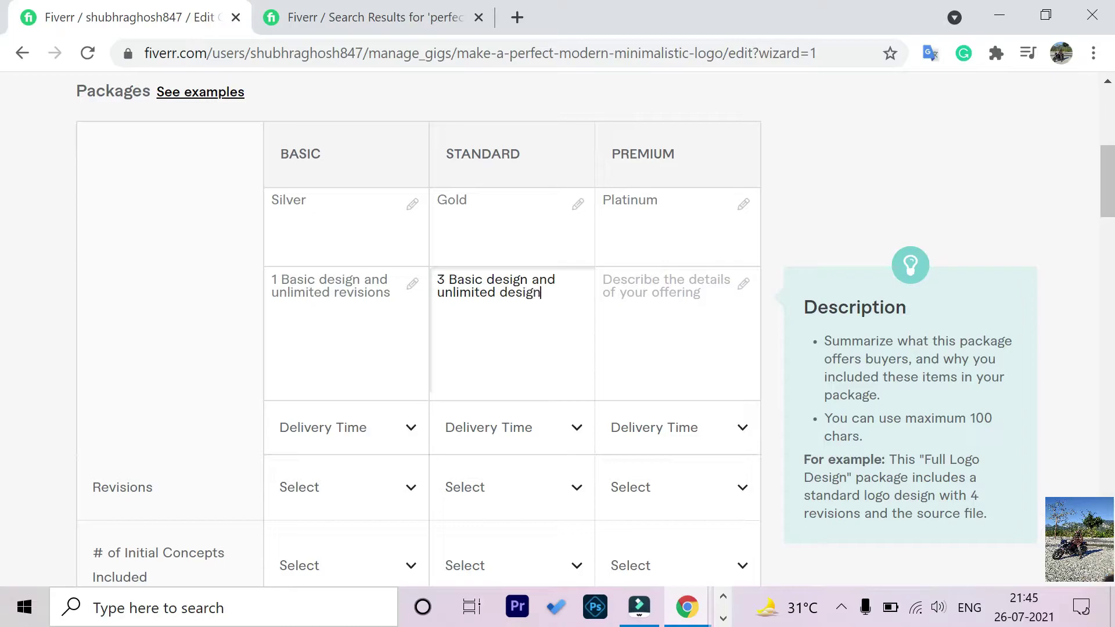
key("BackSpace")
key("BackSpace")
key("BackSpace")
key("BackSpace")
key("BackSpace")
key("BackSpace")
type("revisions")
Describe the Premium package as "6 Basic design and unlimited revisions".
left_click(632, 283)
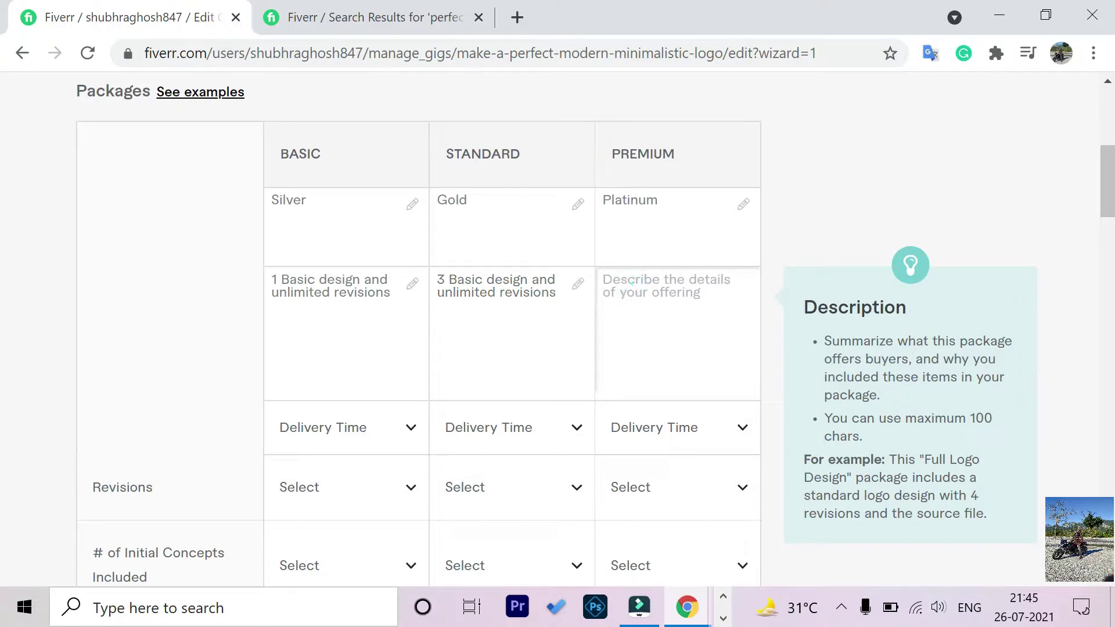
type("6")
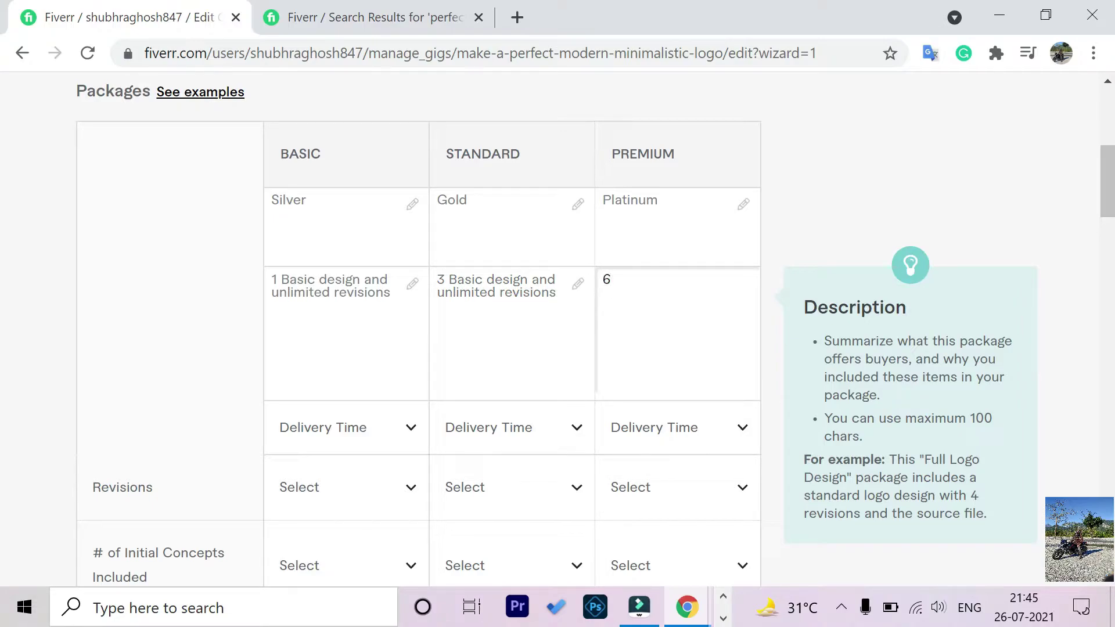
type(" Basic design and")
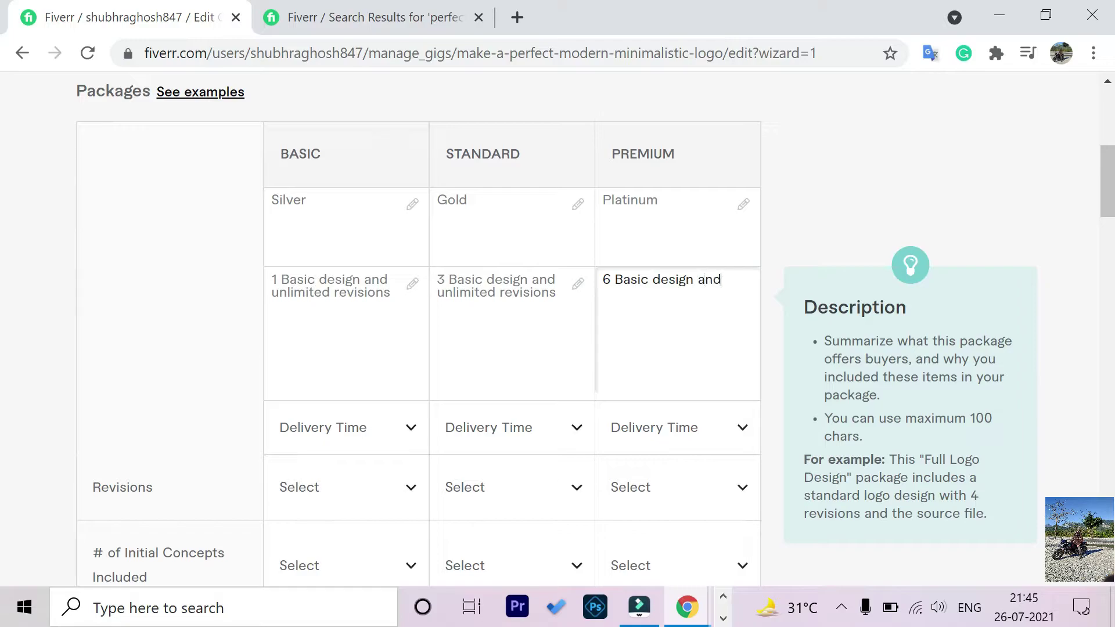
type(" unlimited revisions")
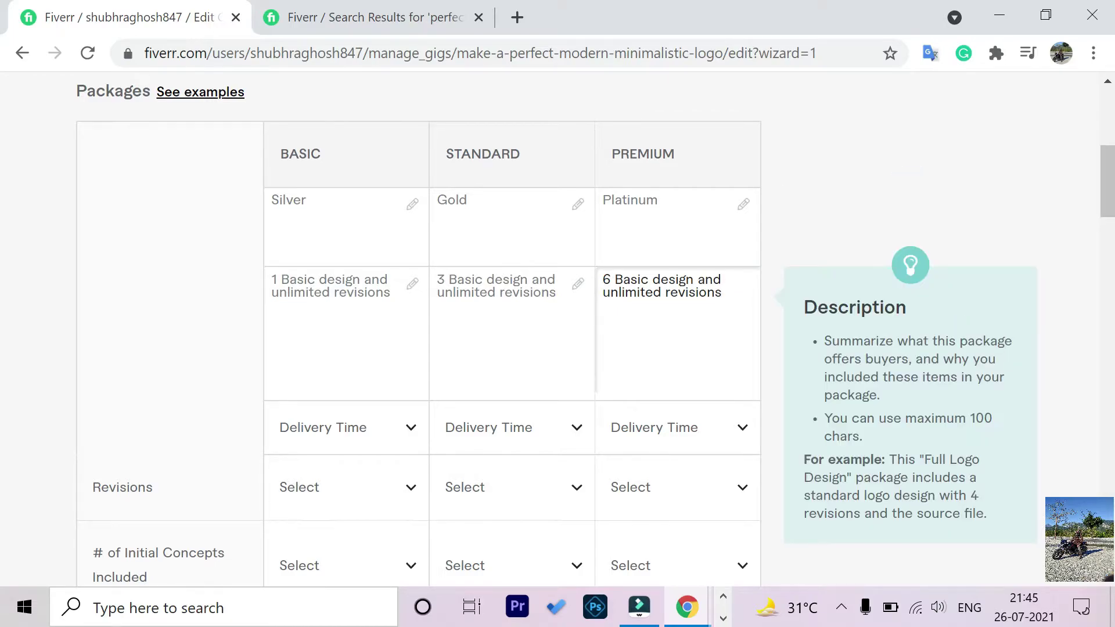
left_click(474, 317)
left_click(571, 298)
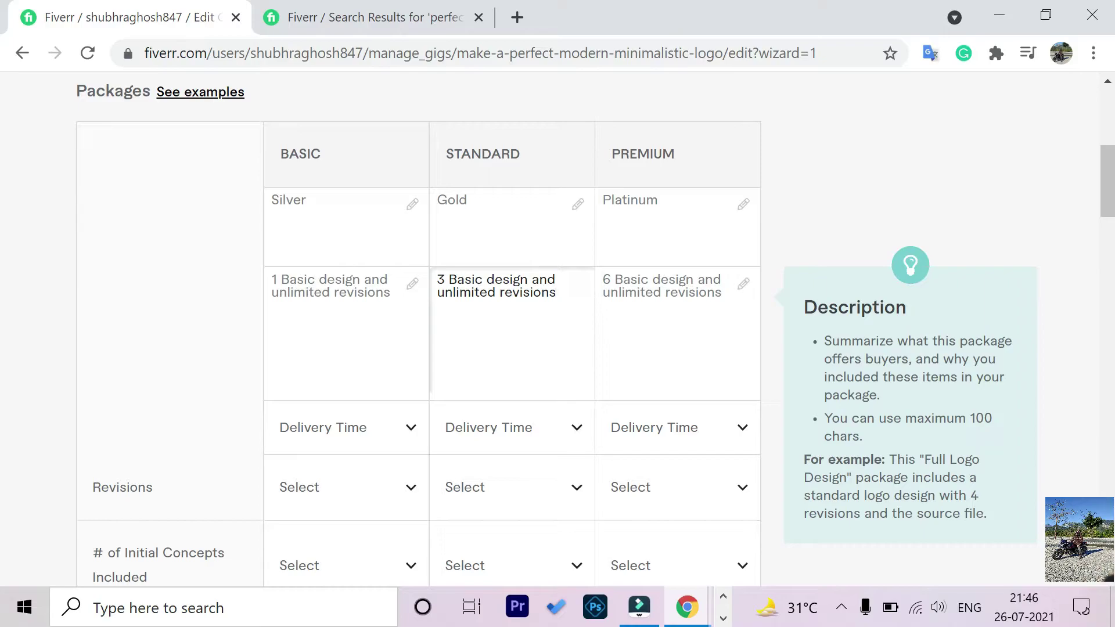
Set the delivery time to 1 day for Basic, 2 days for Standard and 3 days for Premium.
scroll(365, 232, "down", 3)
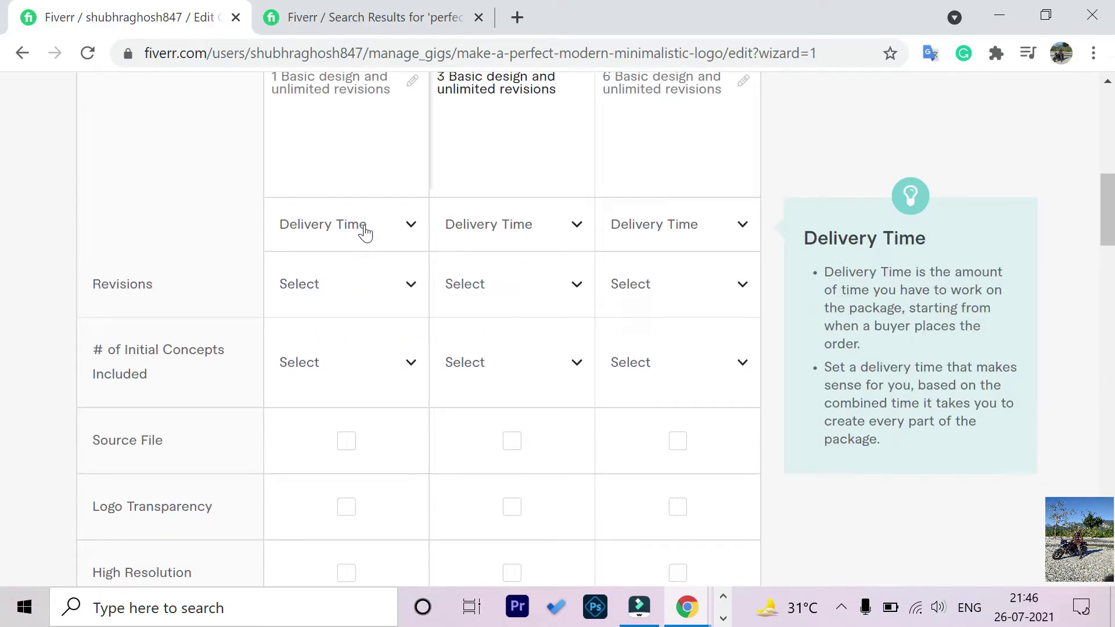
left_click(365, 232)
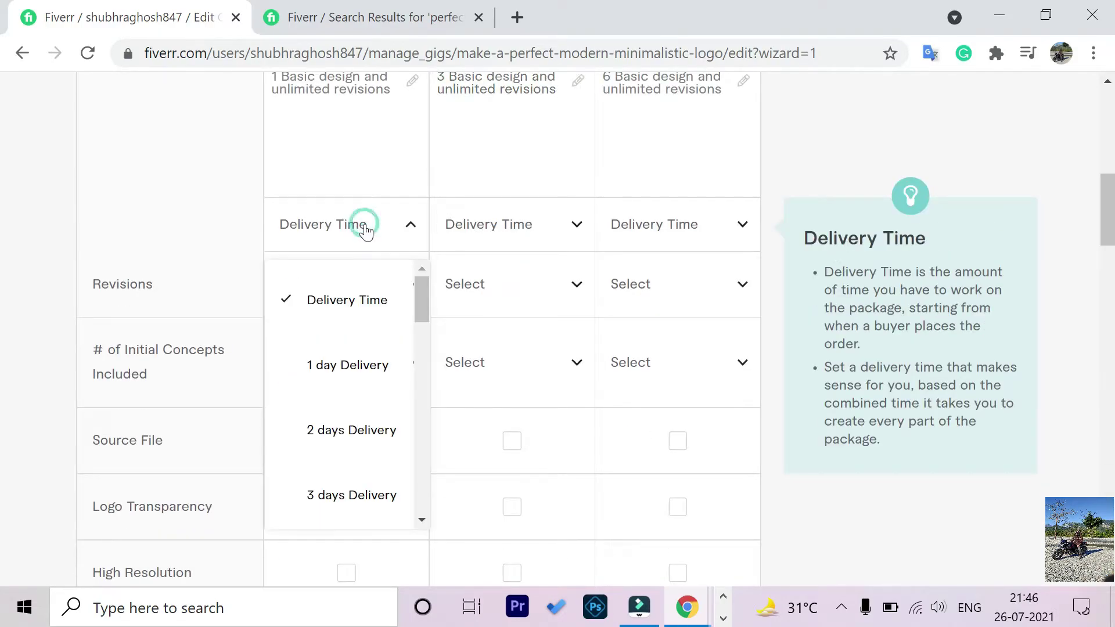
left_click(375, 379)
scroll(335, 174, "up", 5)
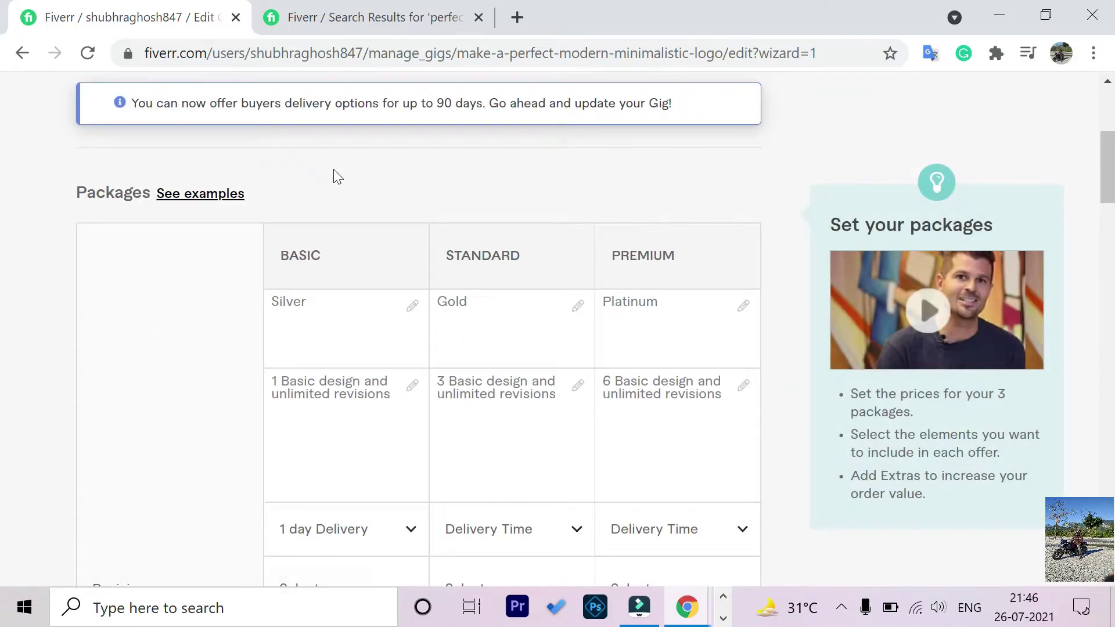
scroll(335, 174, "down", 3)
left_click(494, 327)
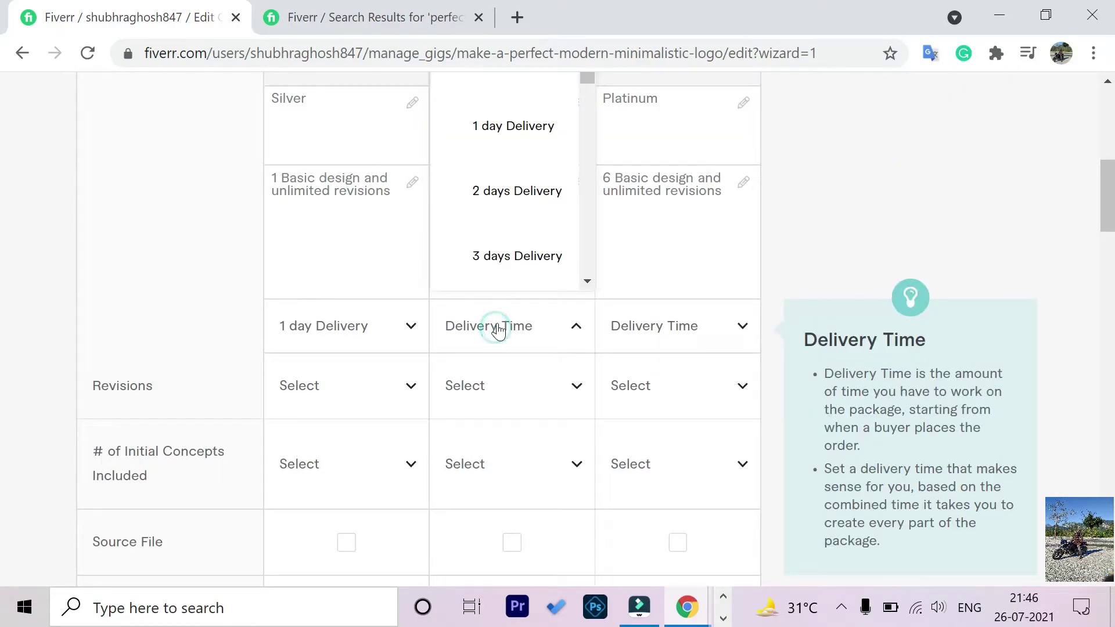
left_click(507, 185)
scroll(573, 273, "down", 5)
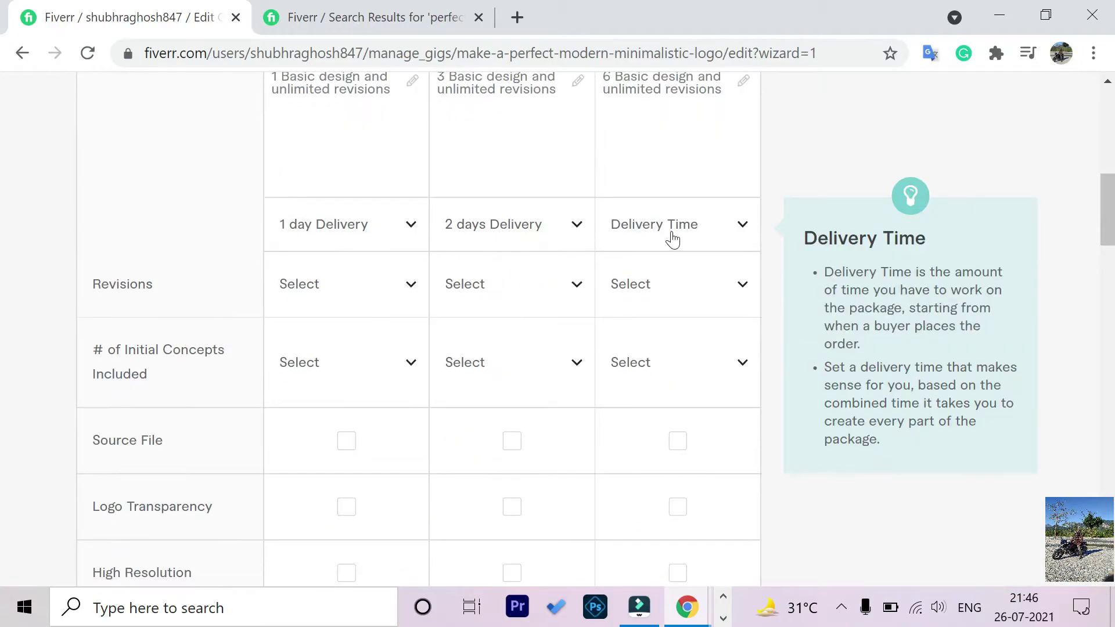
left_click(672, 238)
left_click(654, 491)
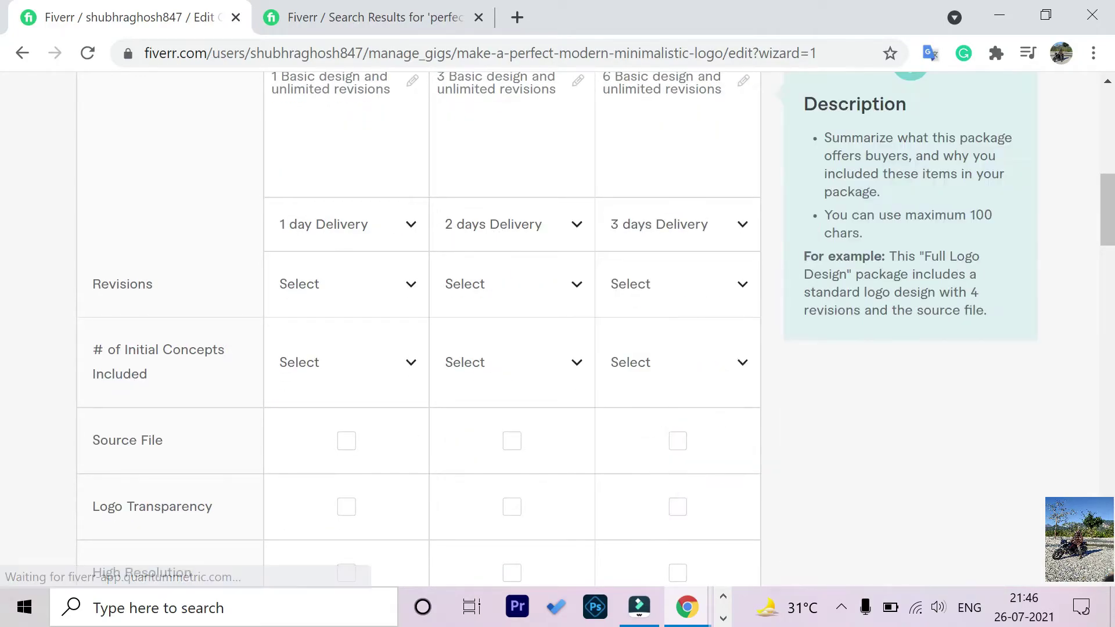
Set the number of revisions to Unlimited for the Basic, Standard and Premium packages.
scroll(410, 259, "down", 4)
left_click(406, 274)
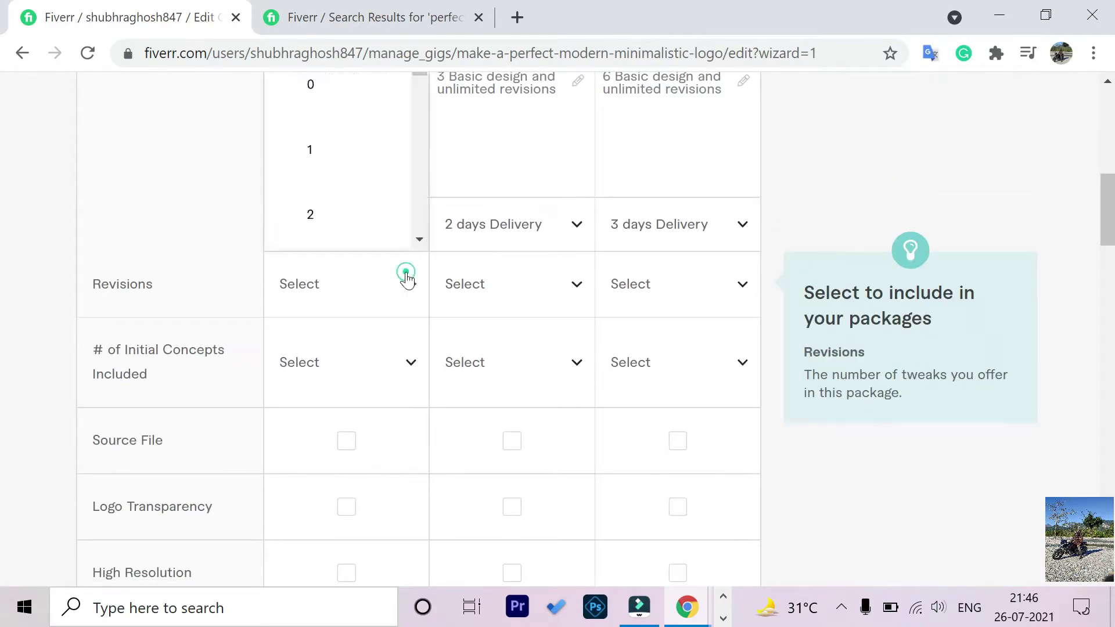
scroll(342, 185, "down", 6)
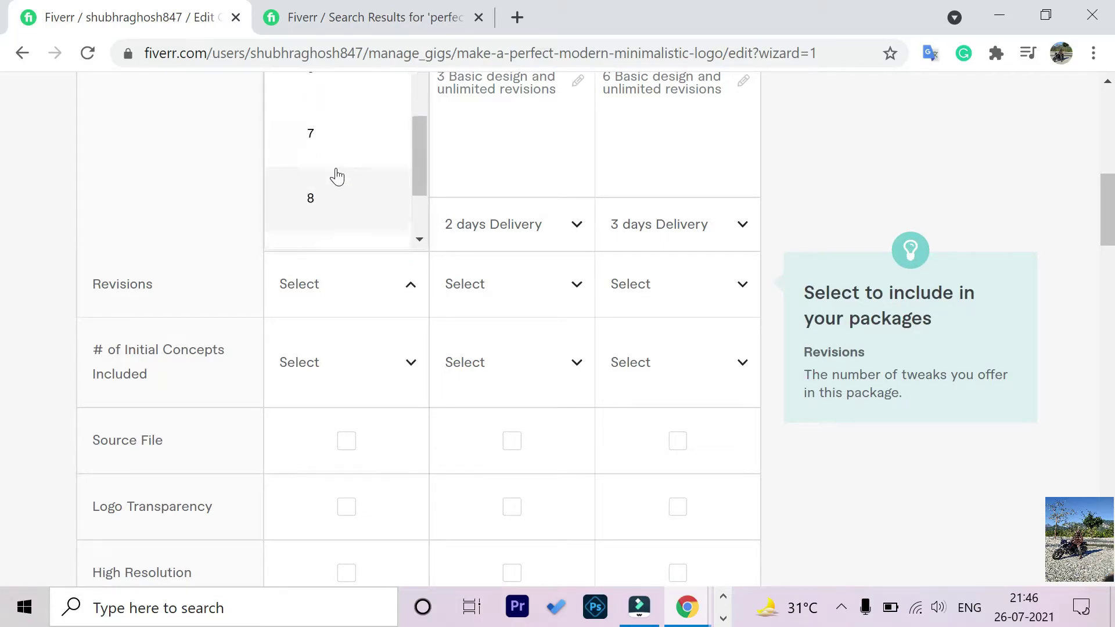
scroll(337, 176, "down", 2)
left_click(363, 203)
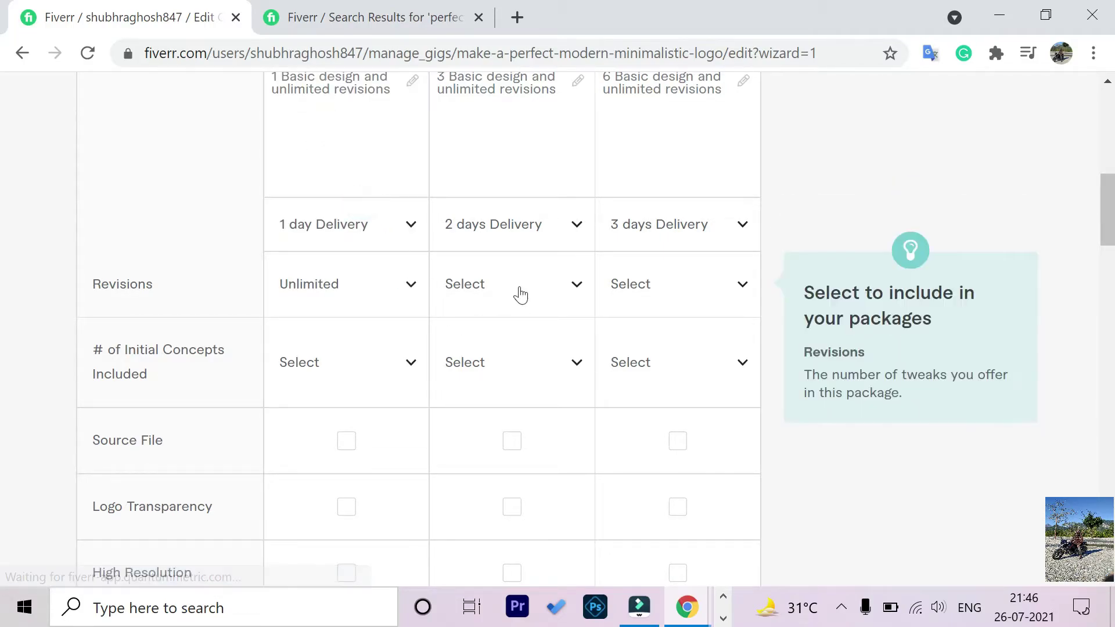
left_click(520, 295)
scroll(477, 164, "down", 8)
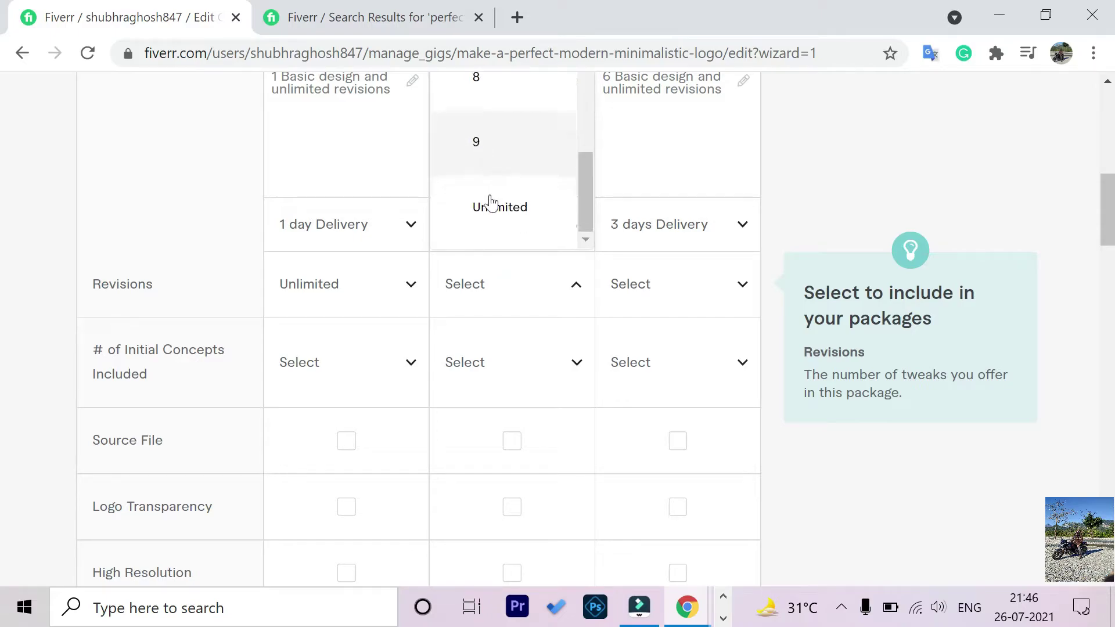
left_click(490, 204)
left_click(680, 289)
scroll(647, 176, "down", 8)
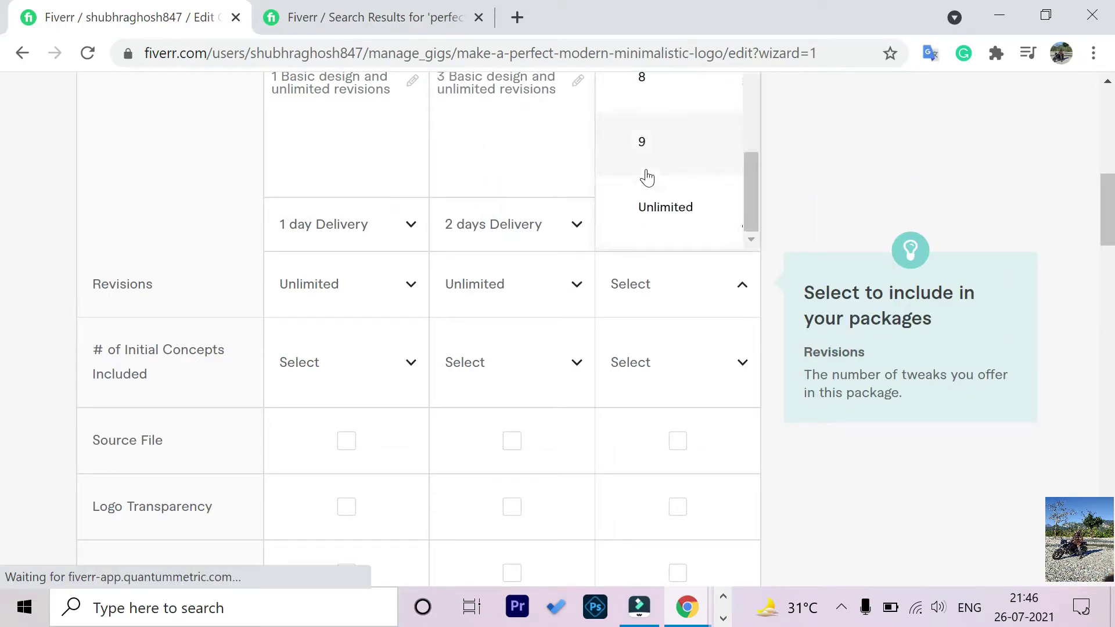
left_click(657, 214)
Set the number of initial concepts included to 1 for Basic, 2 for Standard and 3 for Premium.
scroll(372, 225, "down", 4)
scroll(259, 190, "up", 2)
left_click(348, 247)
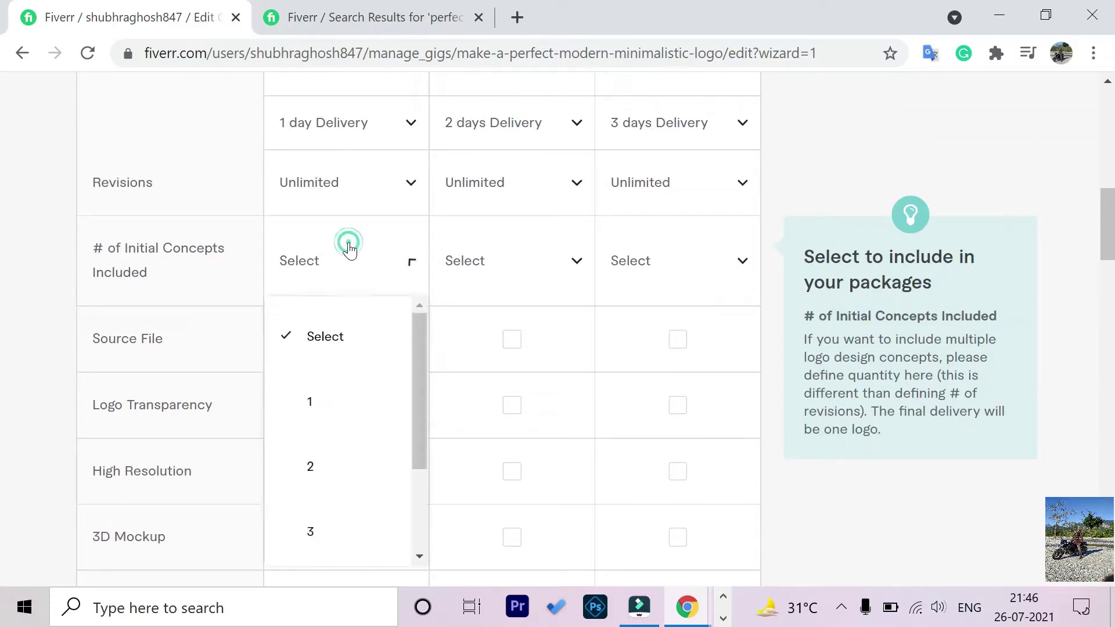
left_click(324, 417)
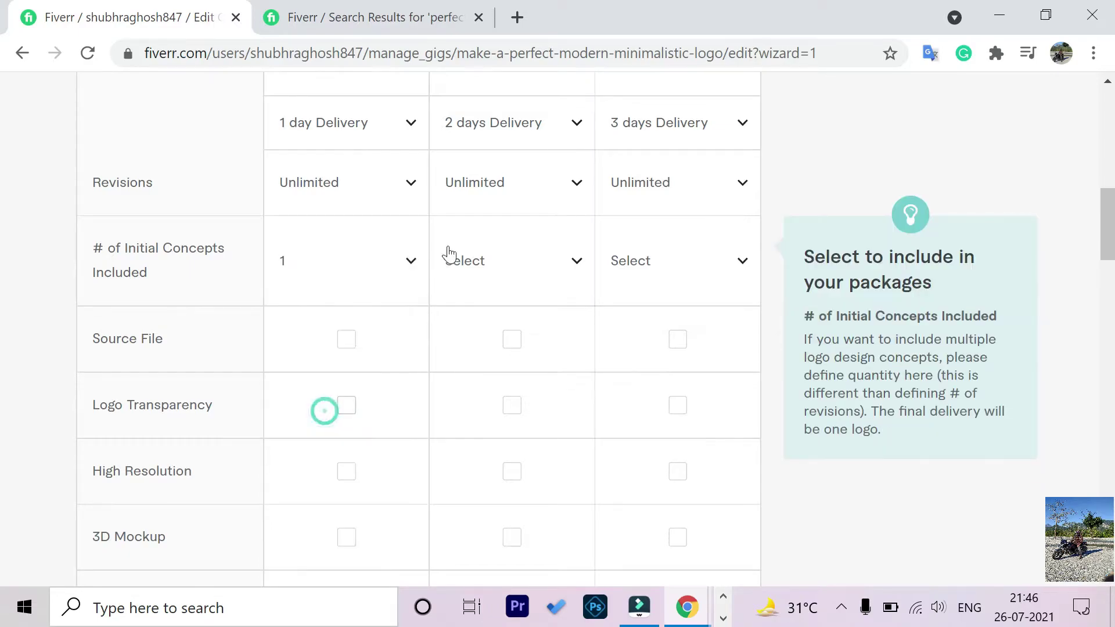
left_click(477, 255)
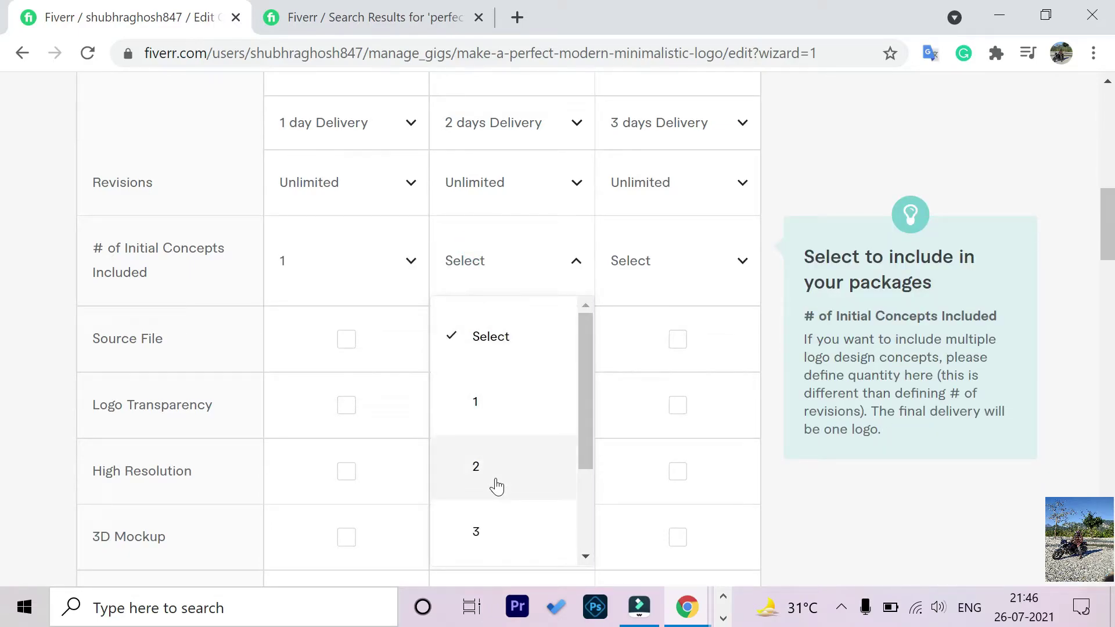
left_click(497, 486)
left_click(637, 259)
left_click(630, 523)
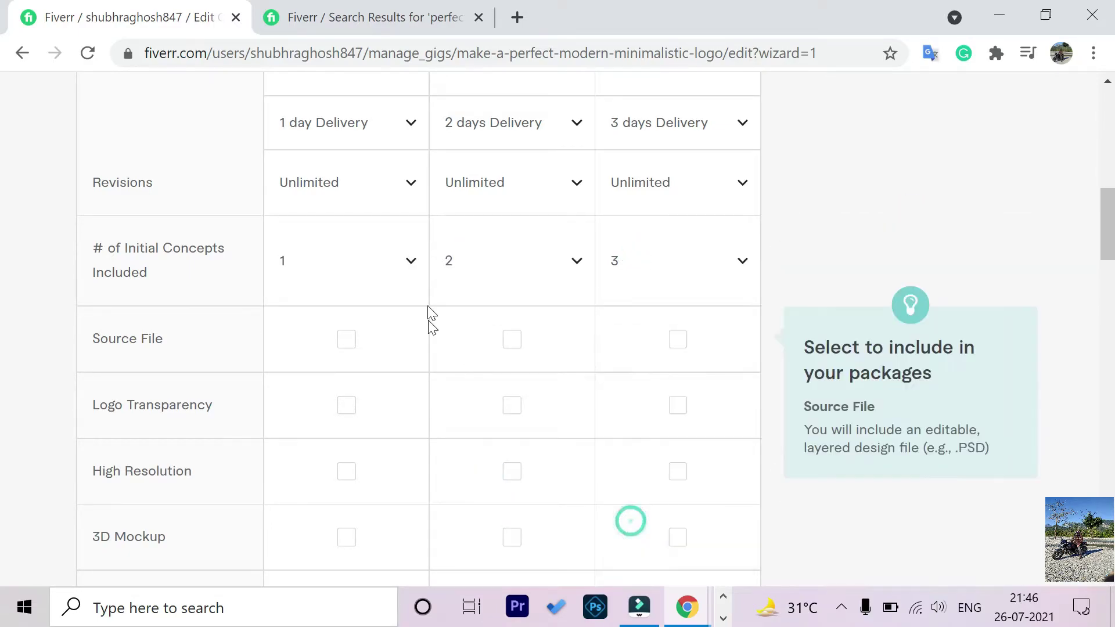
Go through the optional package features and include High Resolution in the Basic package.
scroll(336, 244, "down", 3)
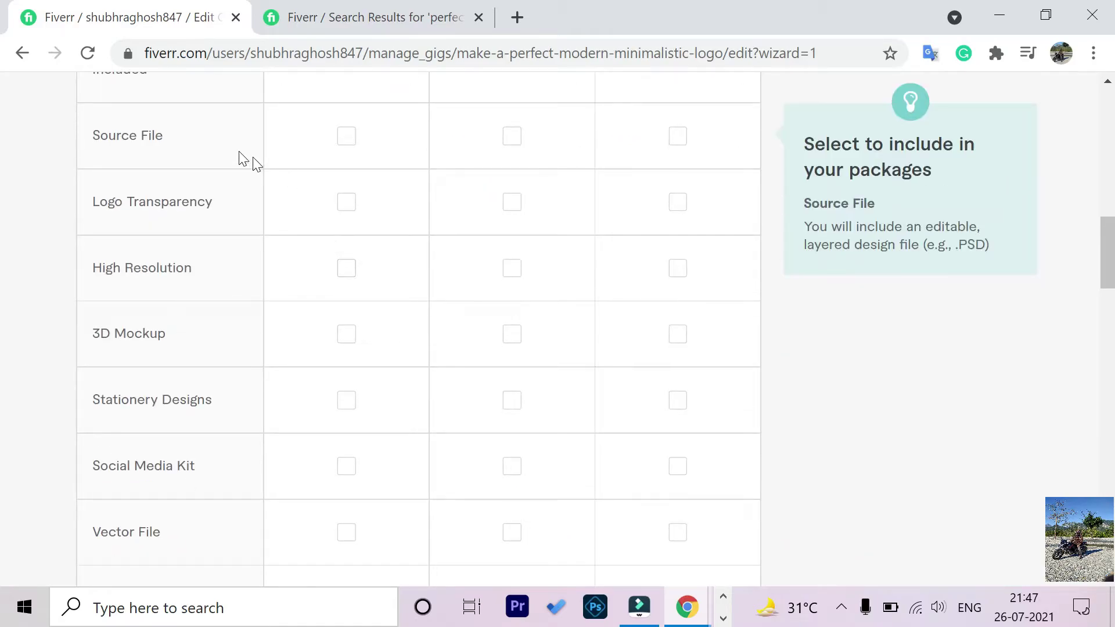
scroll(179, 174, "up", 3)
scroll(191, 192, "down", 2)
scroll(186, 209, "down", 1)
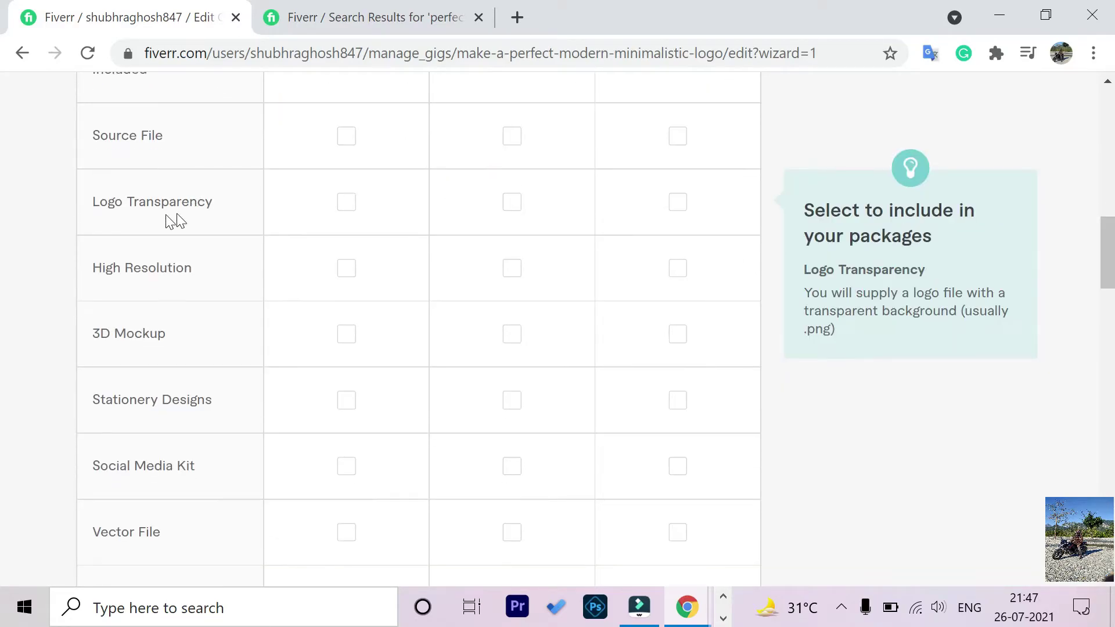
scroll(313, 186, "up", 3)
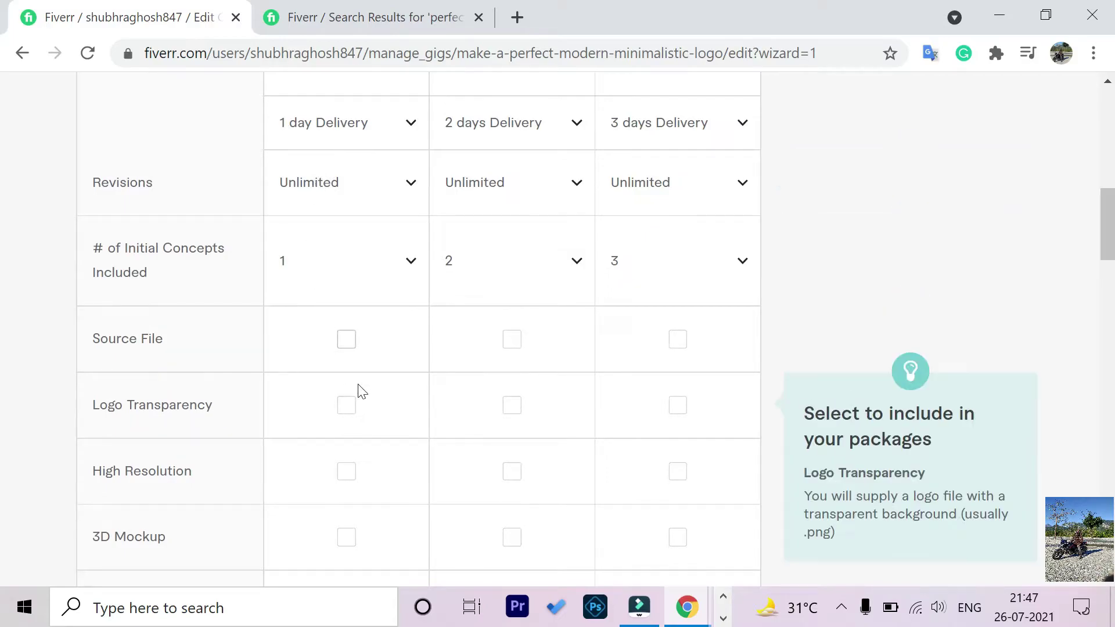
scroll(341, 403, "down", 1)
left_click(346, 369)
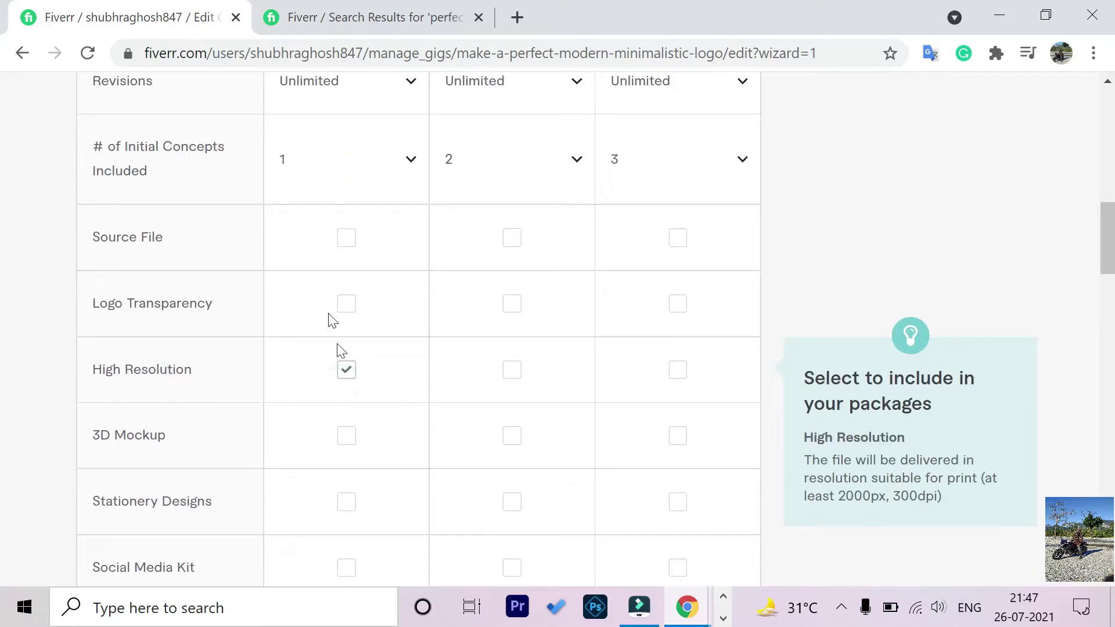
scroll(321, 299, "down", 1)
scroll(319, 295, "down", 1)
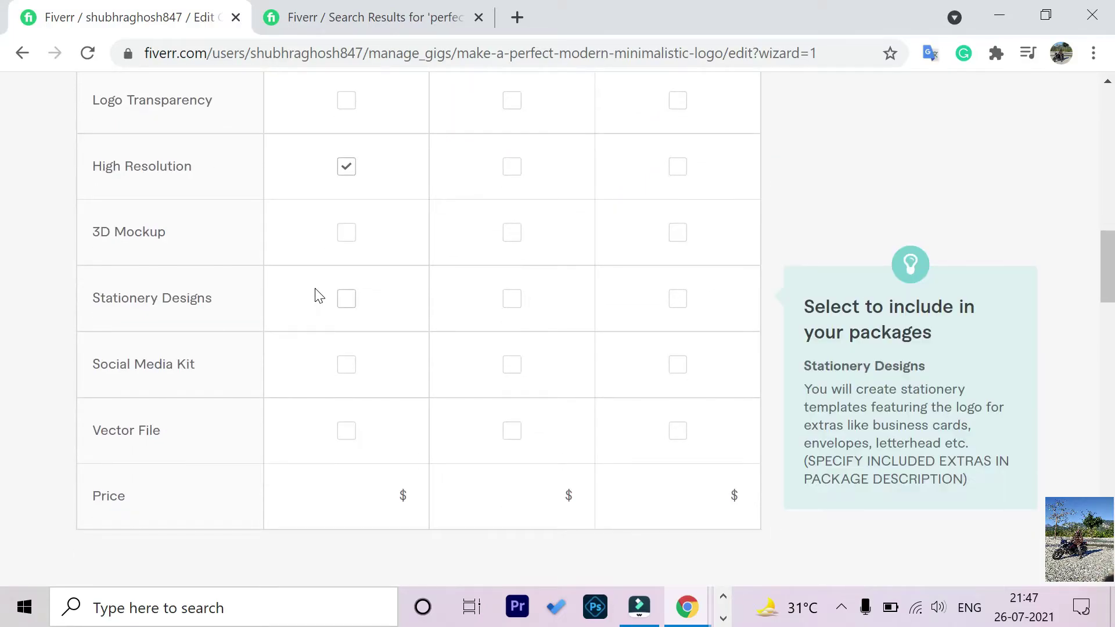
scroll(317, 295, "up", 2)
scroll(317, 295, "down", 3)
scroll(319, 298, "up", 3)
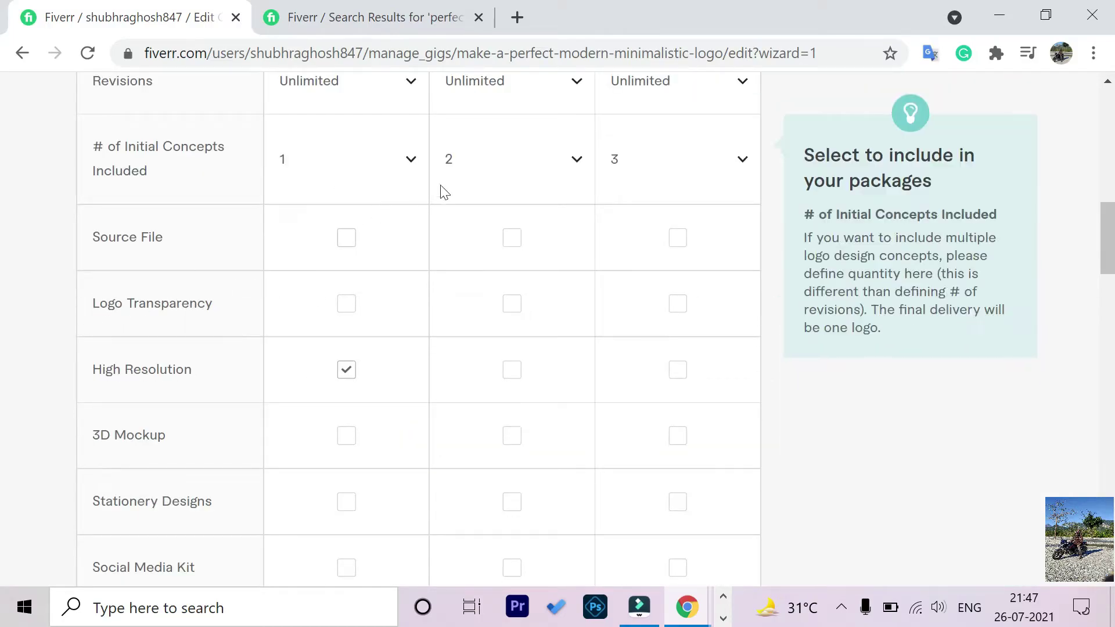
Include High Resolution and Logo Transparency in the Standard package.
scroll(481, 212, "up", 2)
scroll(481, 212, "down", 2)
scroll(482, 212, "up", 2)
scroll(481, 212, "up", 3)
scroll(480, 215, "down", 6)
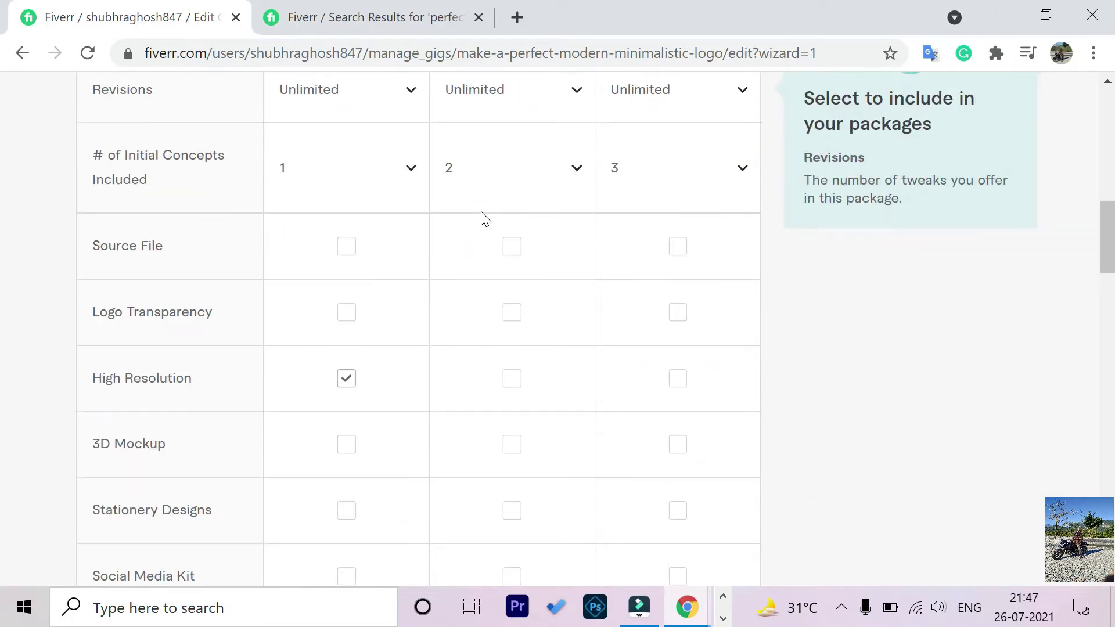
left_click(511, 270)
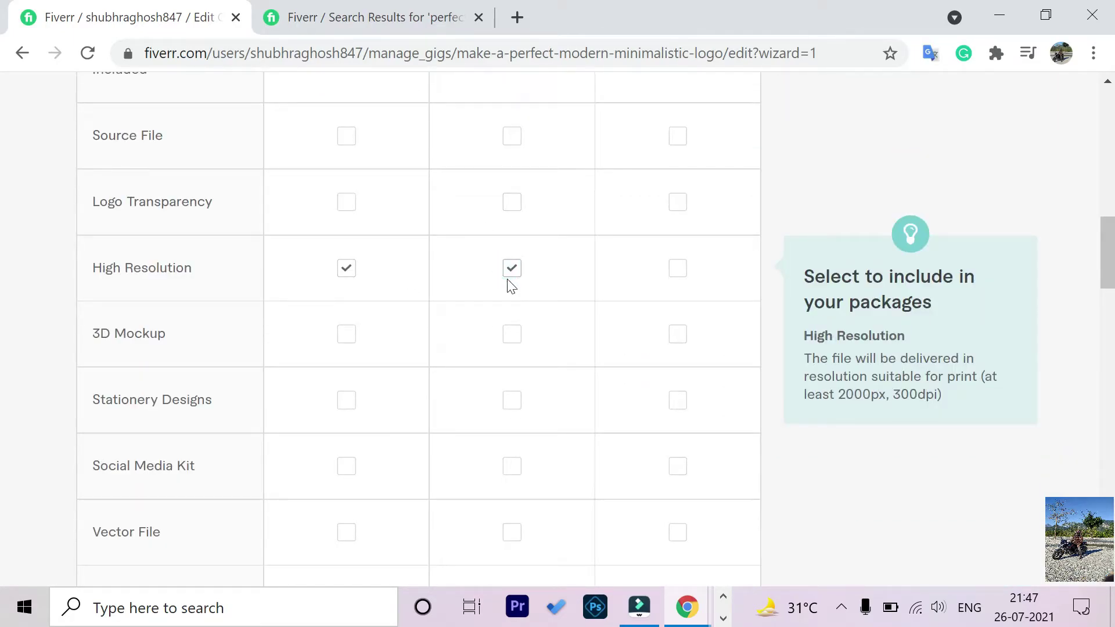
left_click(513, 206)
scroll(665, 281, "up", 8)
scroll(602, 297, "down", 8)
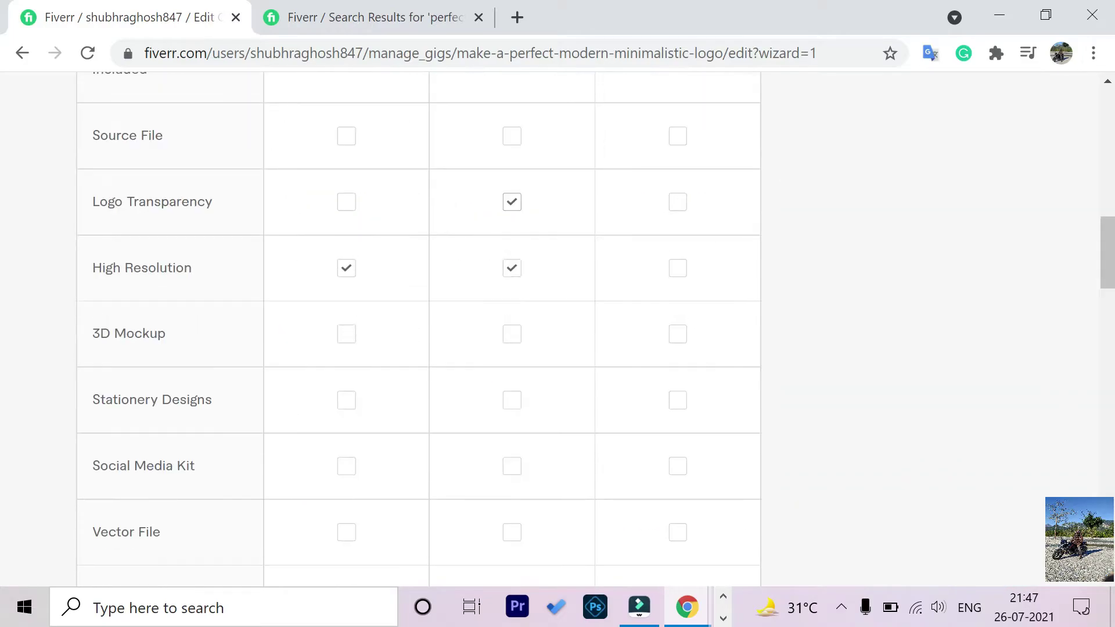
Include 3D Mockup, High Resolution and Logo Transparency in the Premium package.
left_click(679, 336)
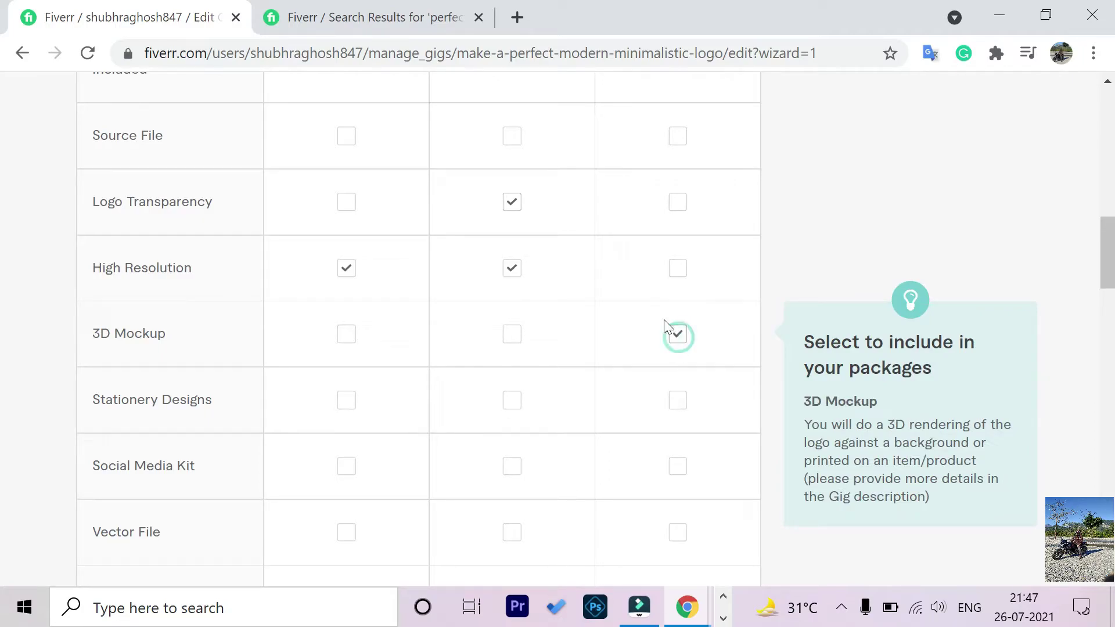
left_click(678, 269)
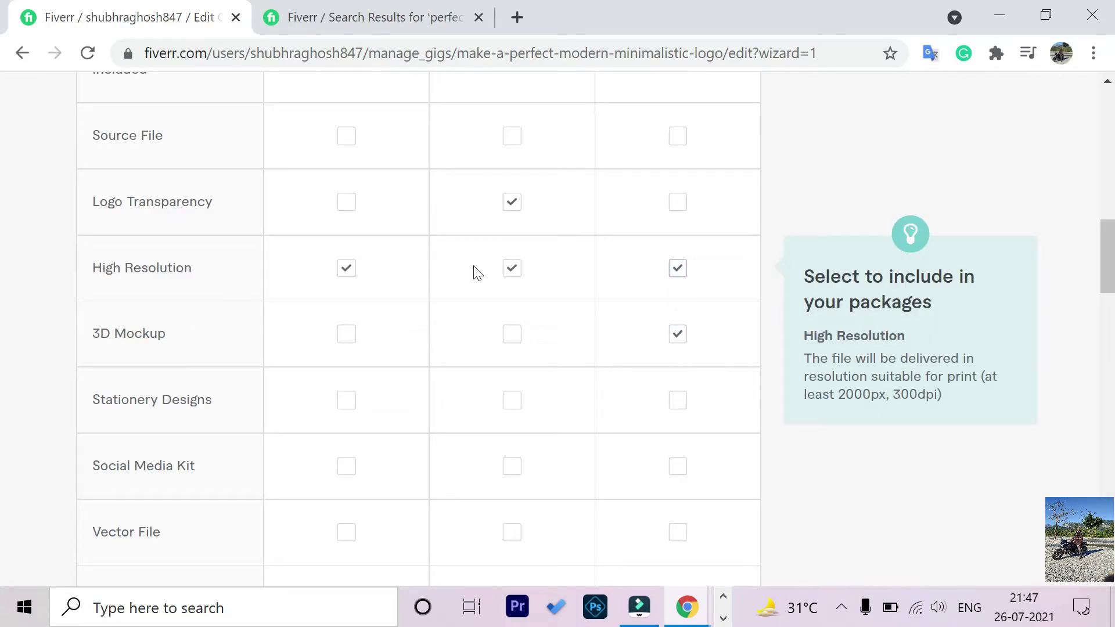
left_click(680, 204)
scroll(592, 236, "down", 2)
scroll(592, 236, "up", 2)
scroll(599, 244, "down", 3)
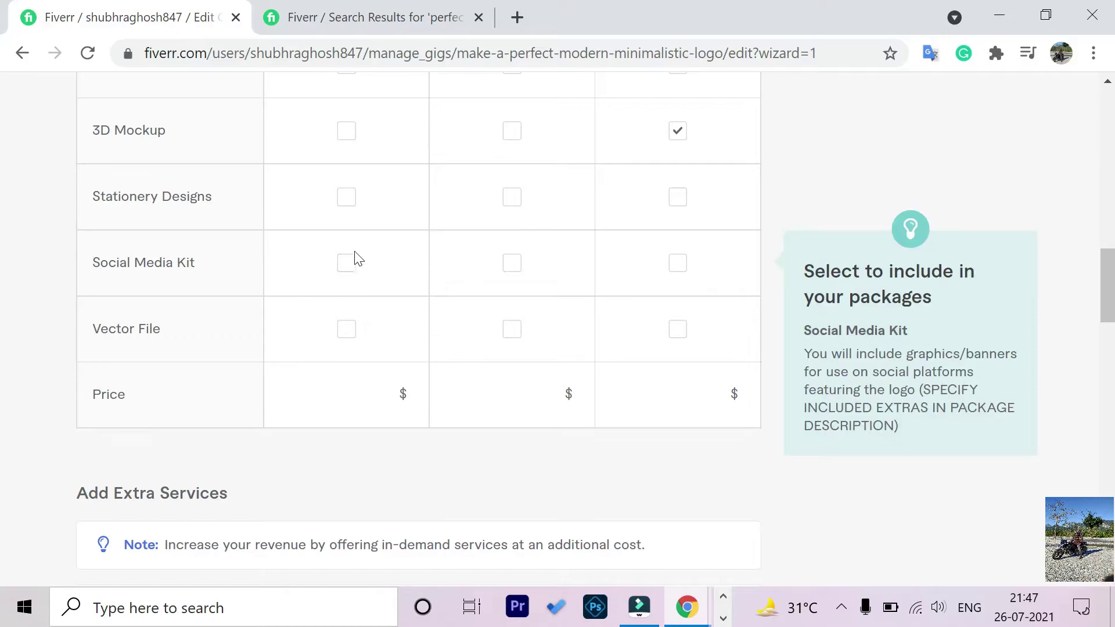
Set the package price to $10 for Basic and $30 for Standard.
scroll(424, 231, "up", 6)
scroll(391, 199, "up", 6)
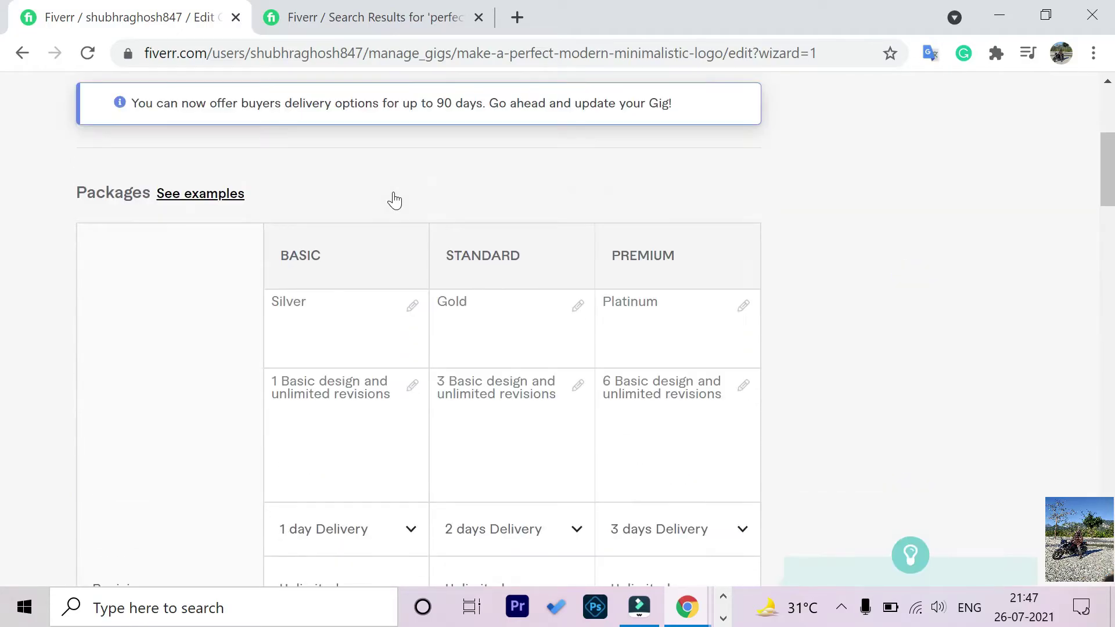
scroll(390, 199, "down", 15)
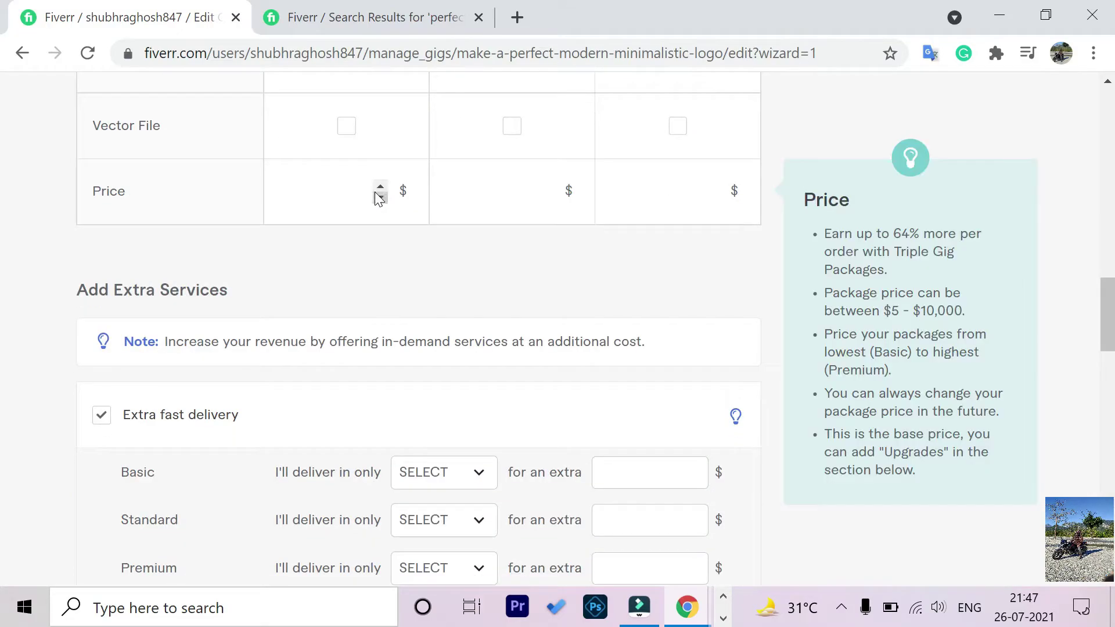
left_click(381, 186)
left_click(380, 187)
left_click(546, 187)
left_click(545, 187)
left_click(546, 187)
left_click(545, 187)
left_click(546, 187)
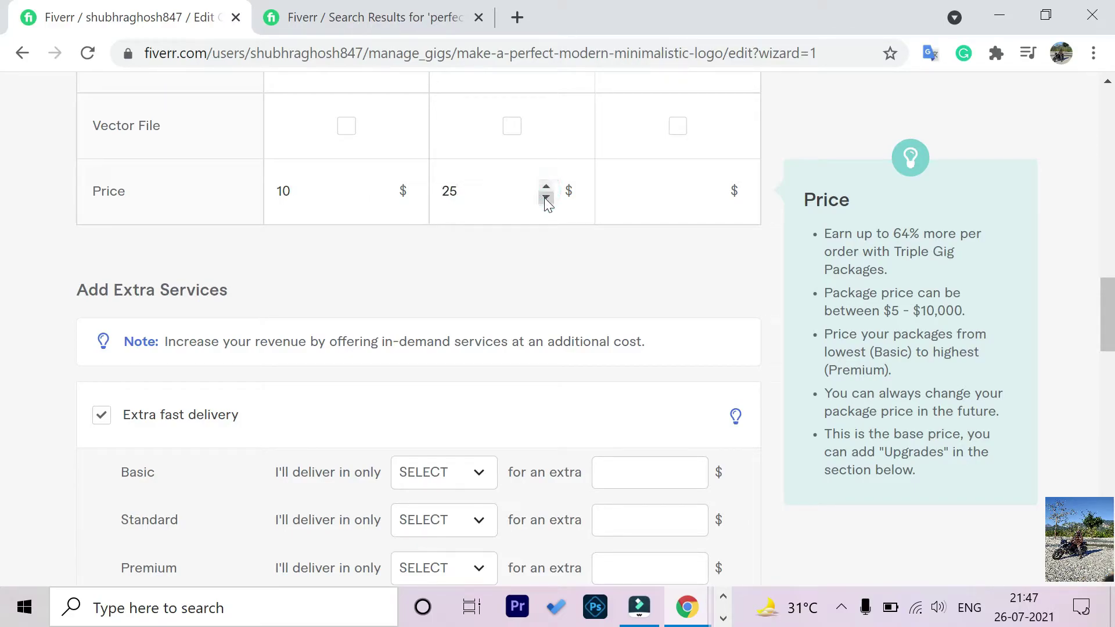
left_click(546, 188)
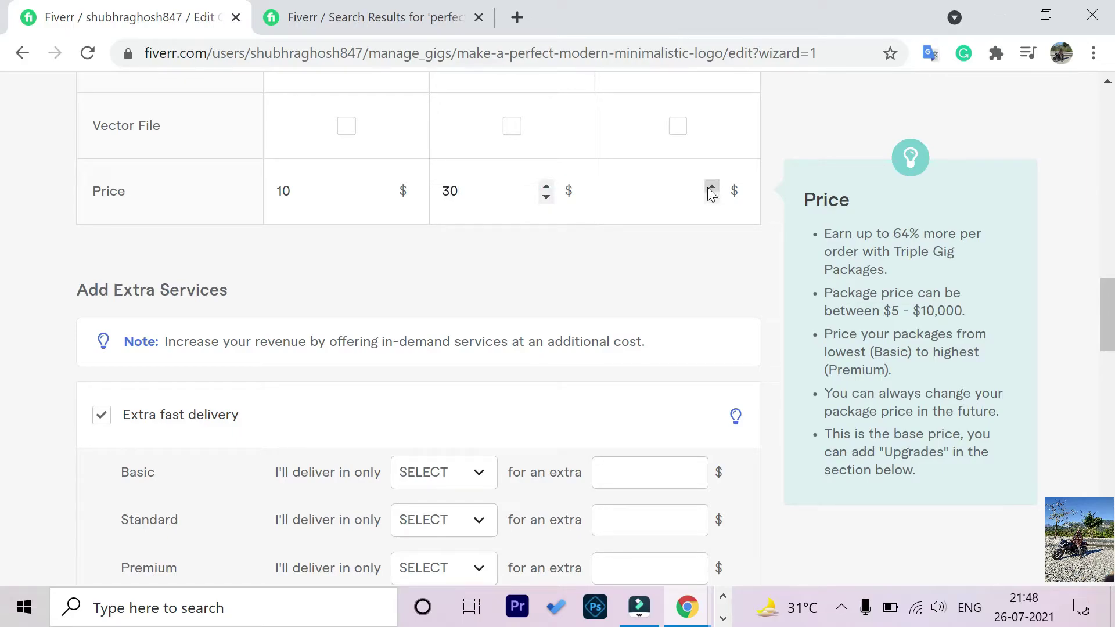
Set the Premium package price to $60.
left_click(711, 187)
left_click(711, 187)
left_click(710, 186)
left_click(711, 186)
left_click(711, 186)
left_click(710, 187)
left_click(711, 187)
left_click(711, 187)
left_click(711, 187)
left_click(711, 187)
left_click(711, 187)
left_click(711, 187)
Set the Basic package's extra fast delivery time to 1 day.
scroll(463, 209, "down", 3)
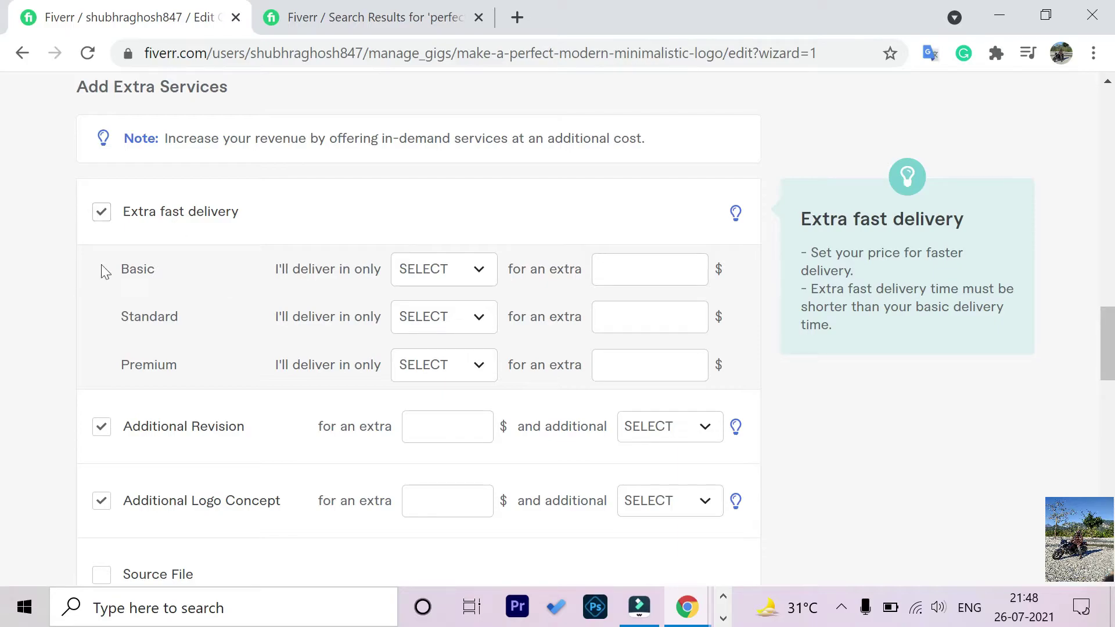
left_click(464, 268)
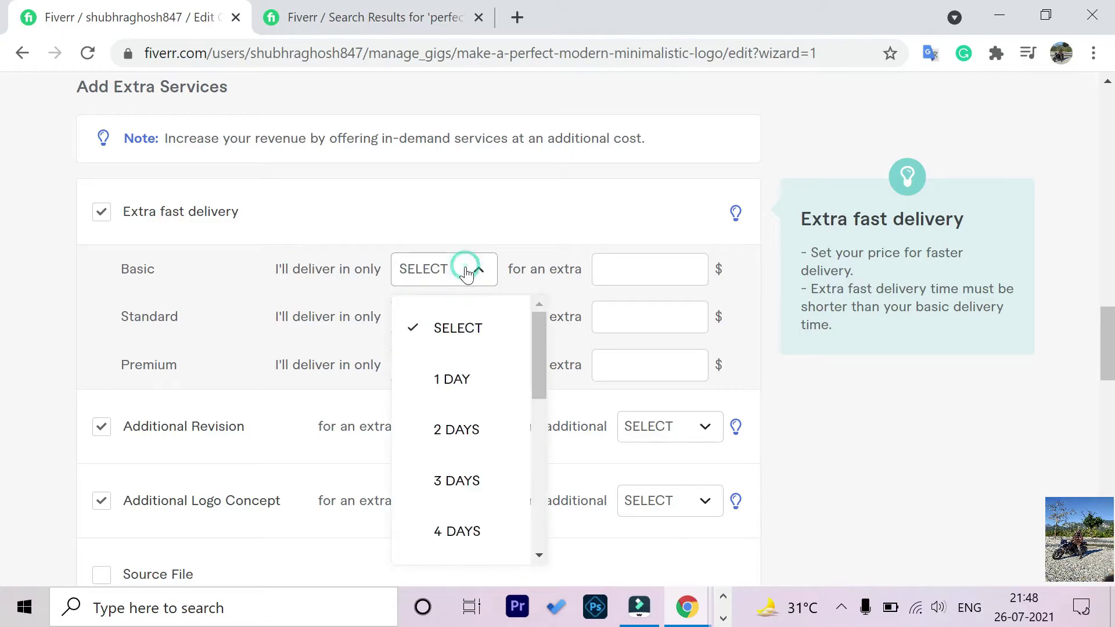
left_click(459, 379)
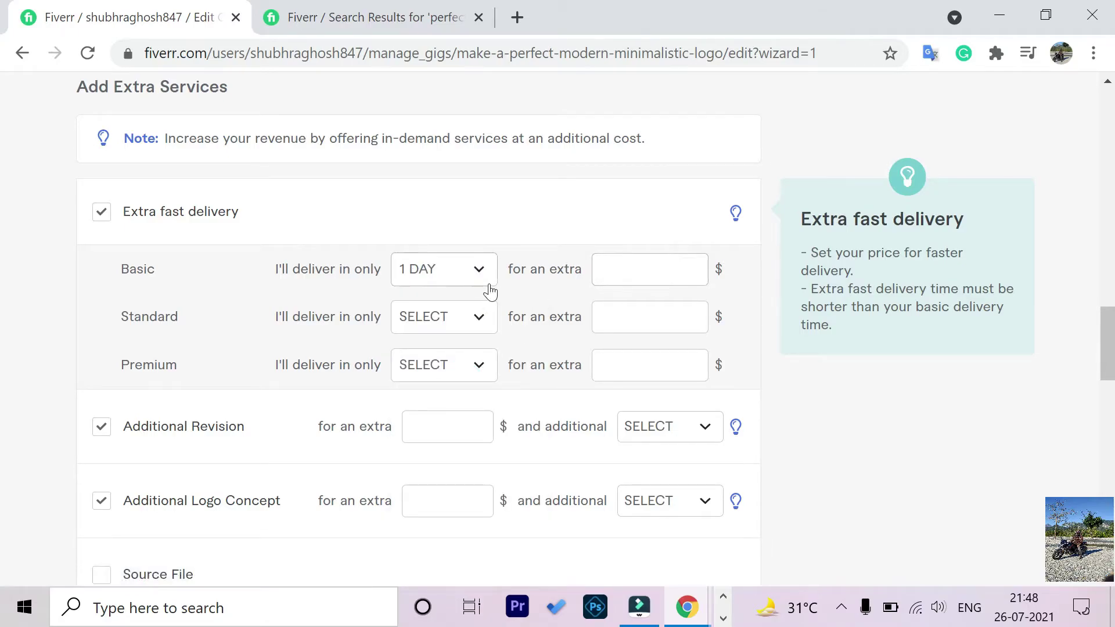
Offer extra fast delivery for the Standard package in 1 day for an extra $10.
scroll(491, 291, "up", 3)
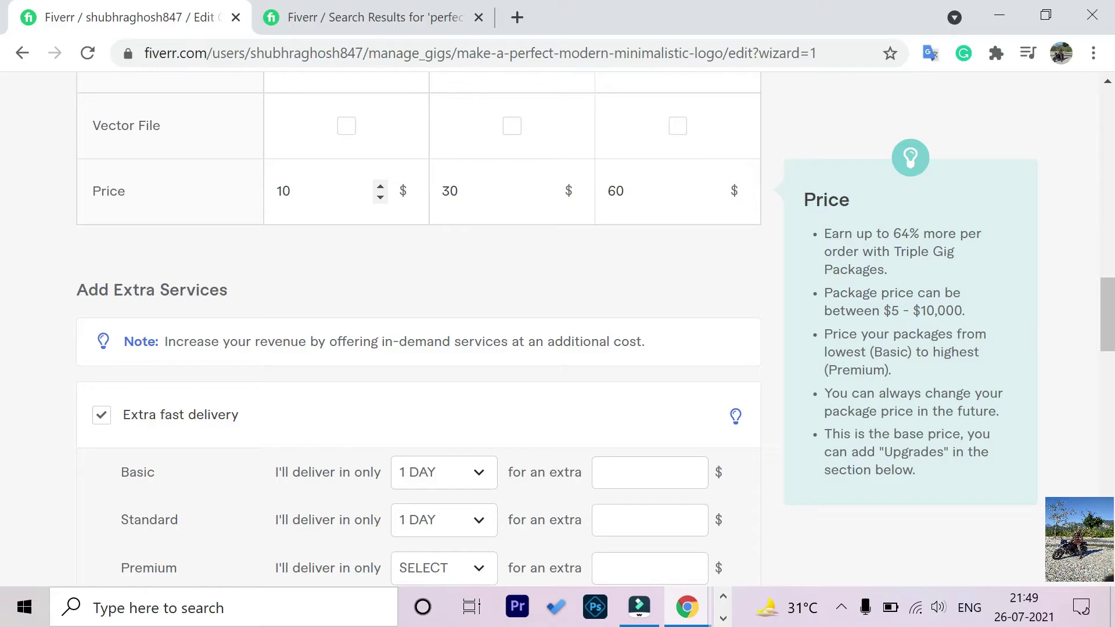
scroll(366, 196, "down", 3)
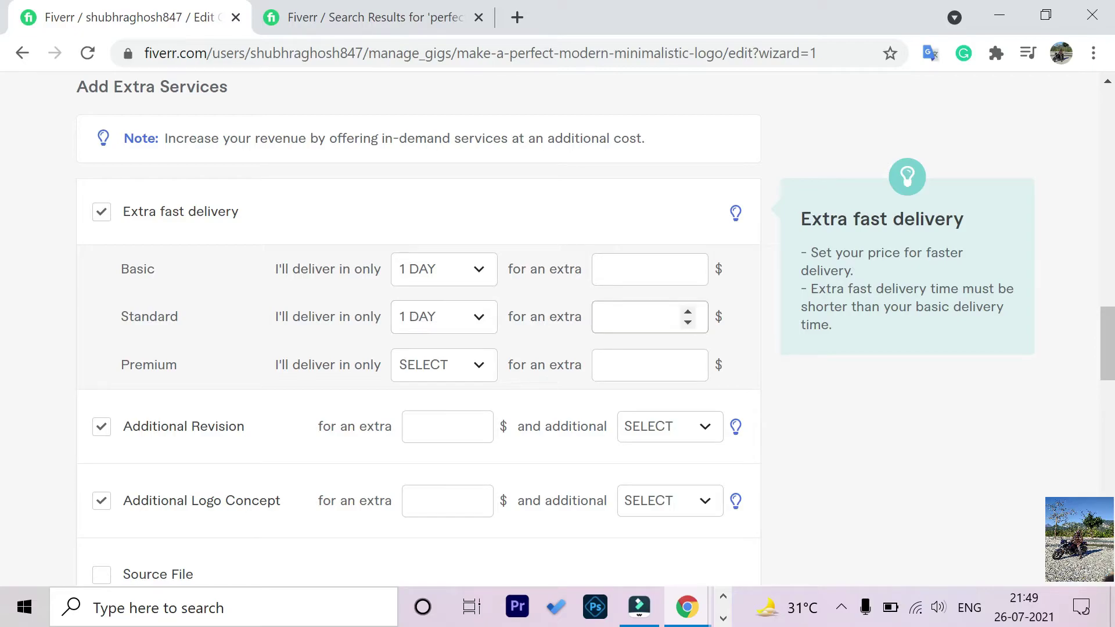
left_click(688, 313)
left_click(688, 313)
left_click(687, 322)
left_click(688, 313)
Offer extra fast delivery for the Premium package in 1 day for an extra $15.
left_click(473, 367)
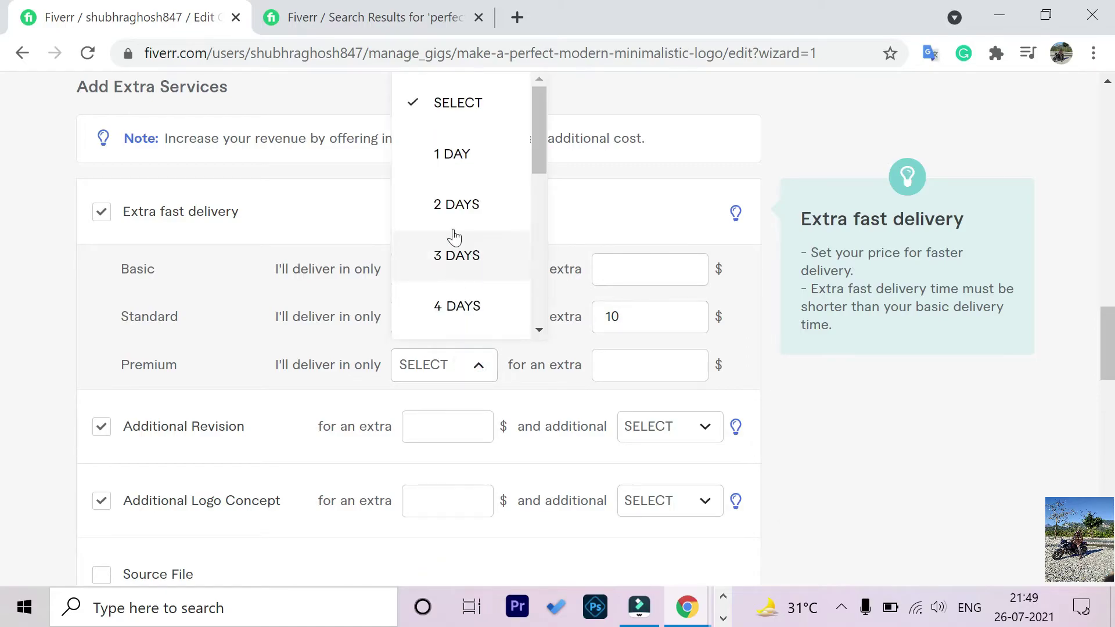
left_click(442, 153)
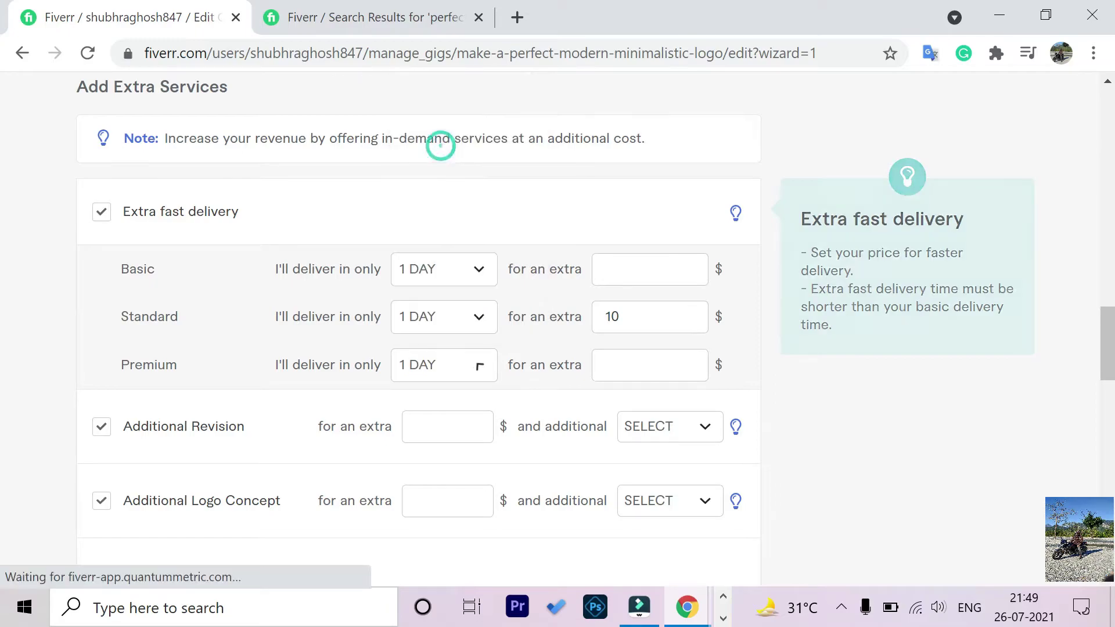
left_click(689, 362)
left_click(689, 362)
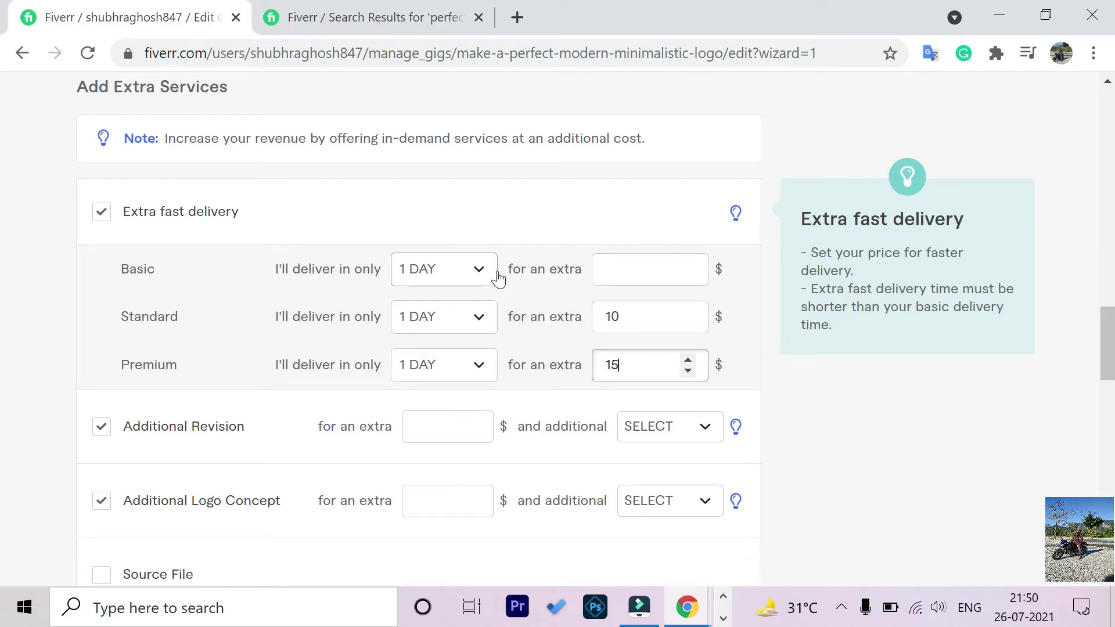
Remove Additional Revision, 3D Mockup and Vector File from the offered extra services.
scroll(407, 278, "down", 3)
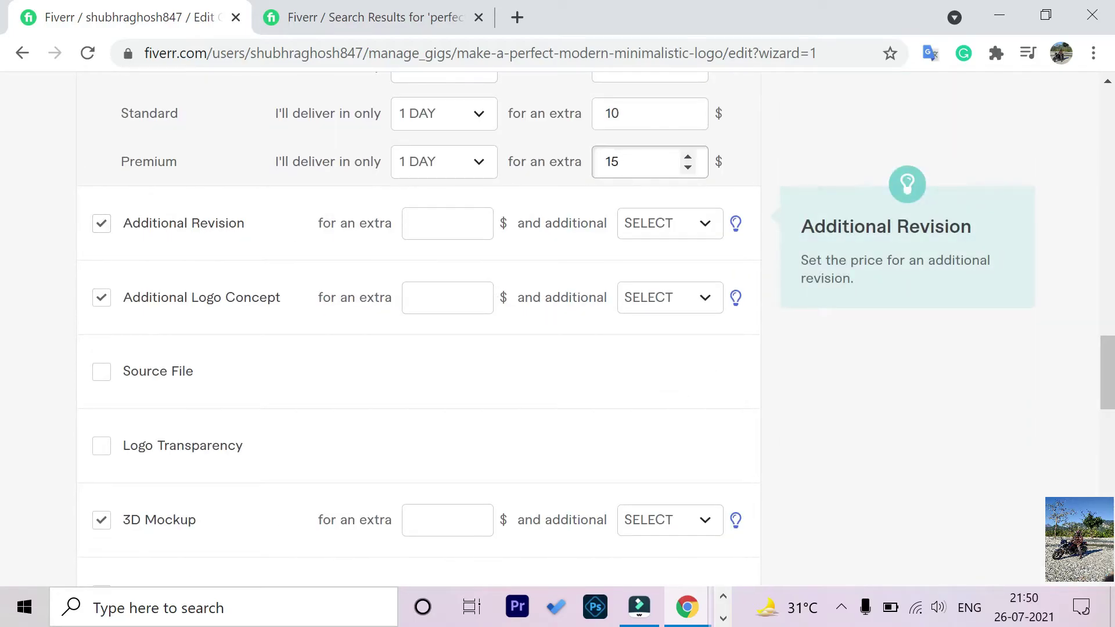
left_click(103, 227)
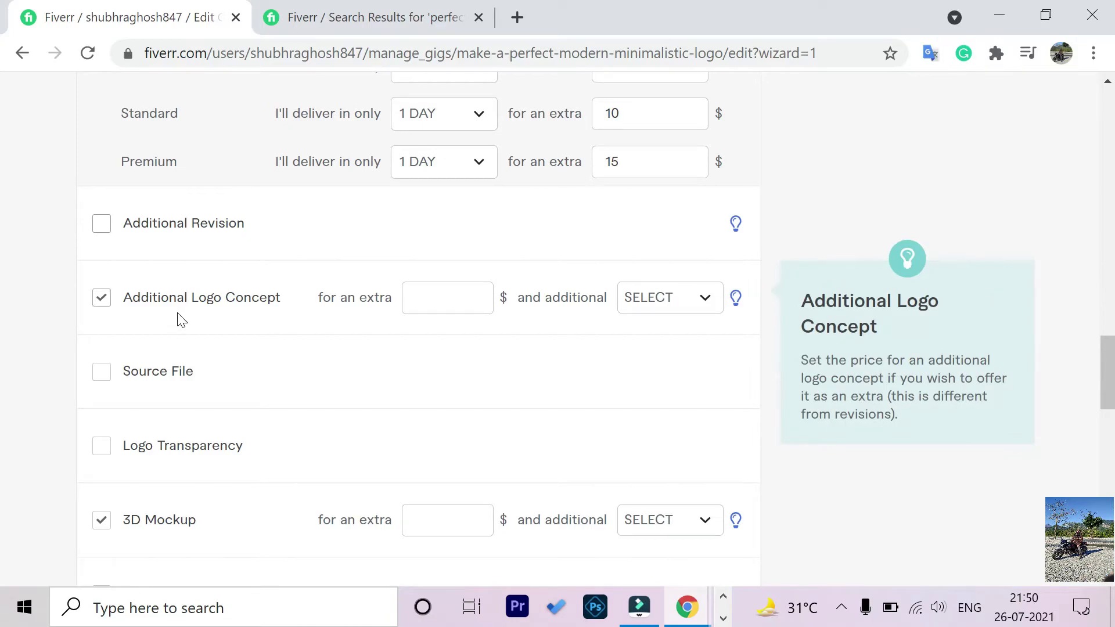
left_click(654, 298)
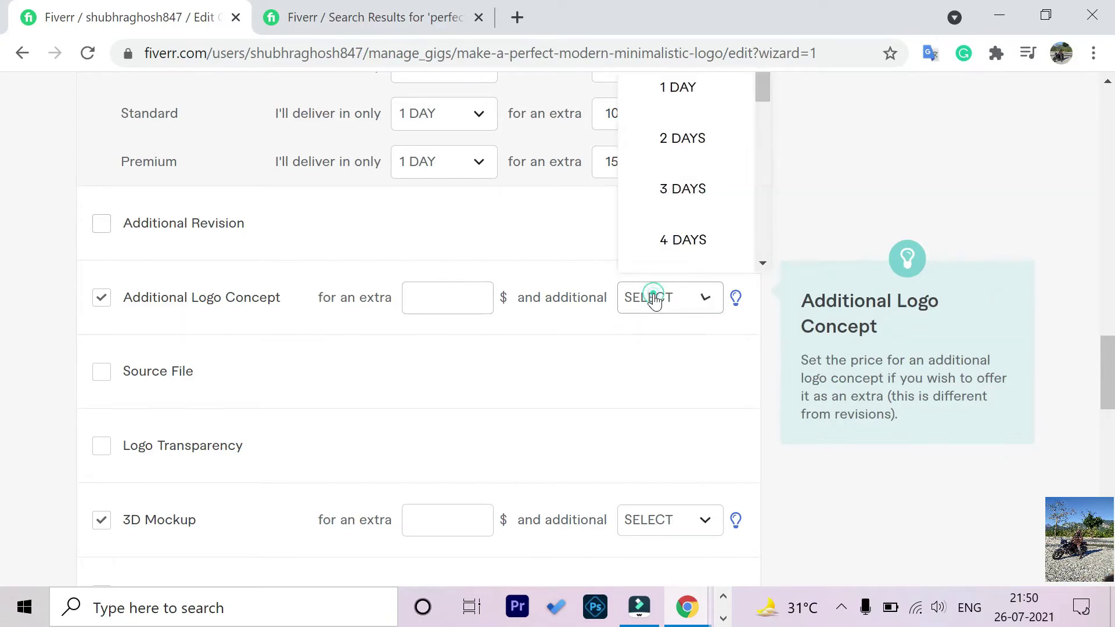
left_click(653, 298)
scroll(296, 299, "down", 3)
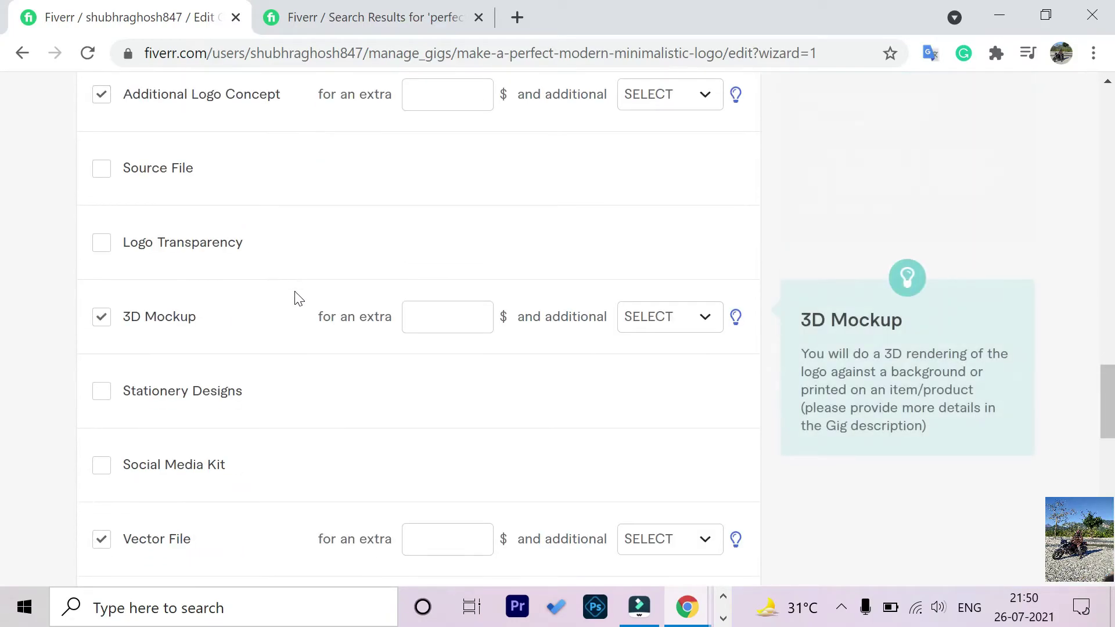
left_click(102, 321)
scroll(133, 330, "down", 3)
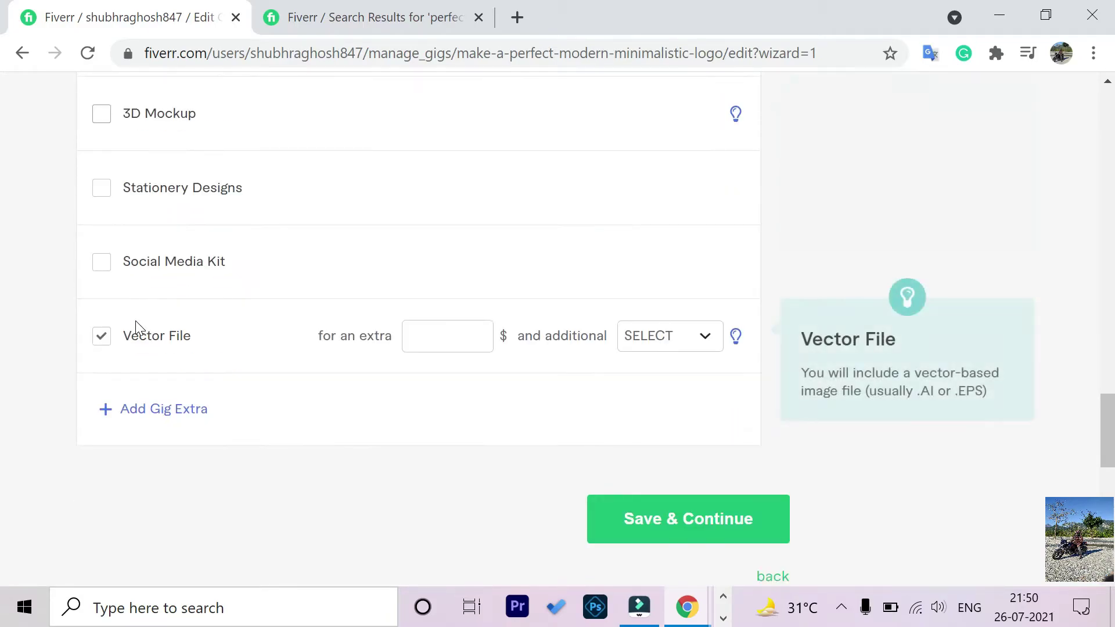
left_click(96, 335)
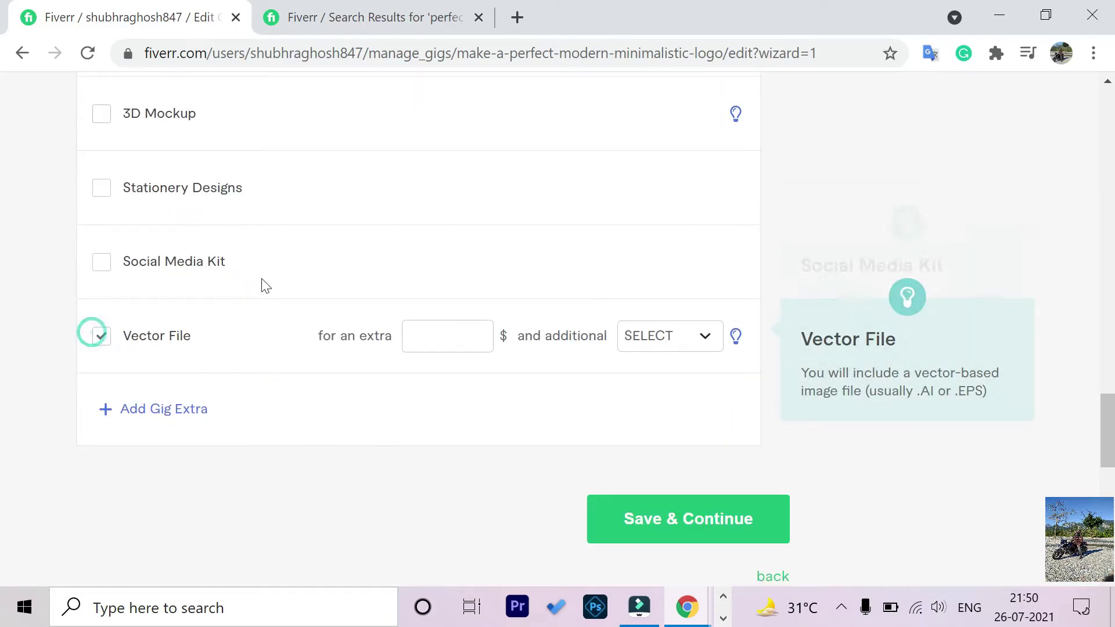
left_click(104, 342)
Offer the Additional Logo Concept extra for $10 with 1 additional day.
scroll(242, 302, "up", 2)
scroll(243, 302, "up", 7)
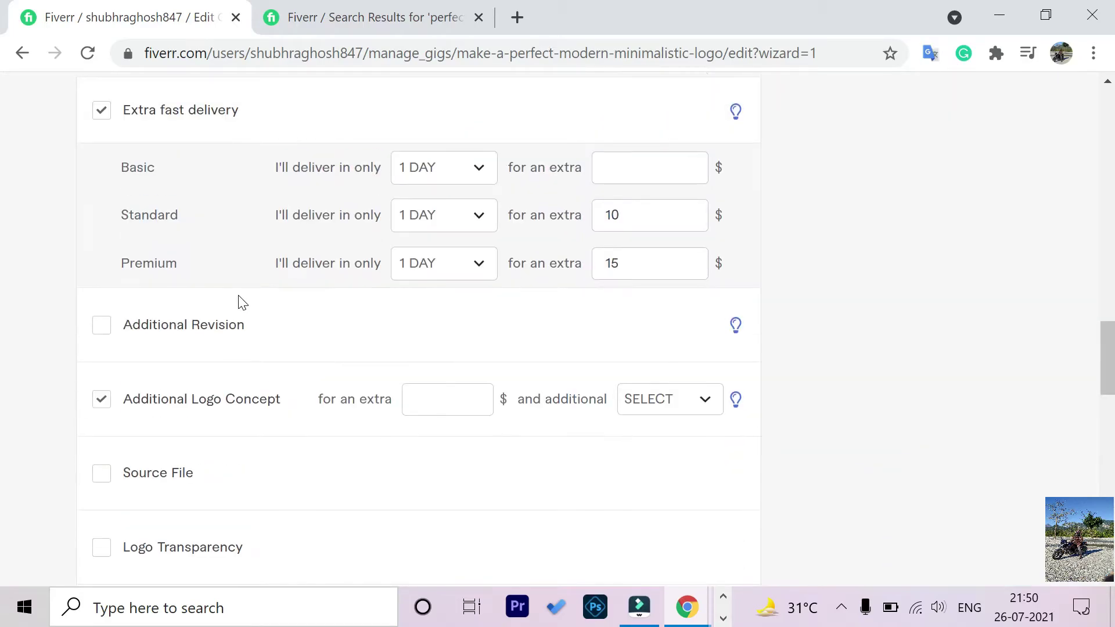
scroll(242, 302, "down", 5)
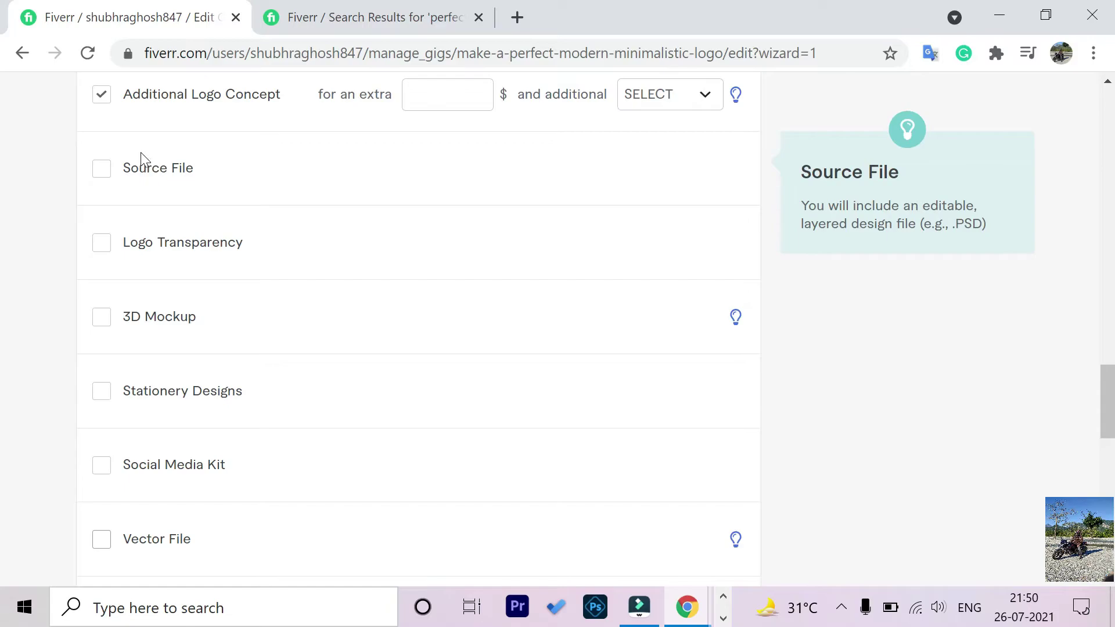
scroll(267, 241, "down", 5)
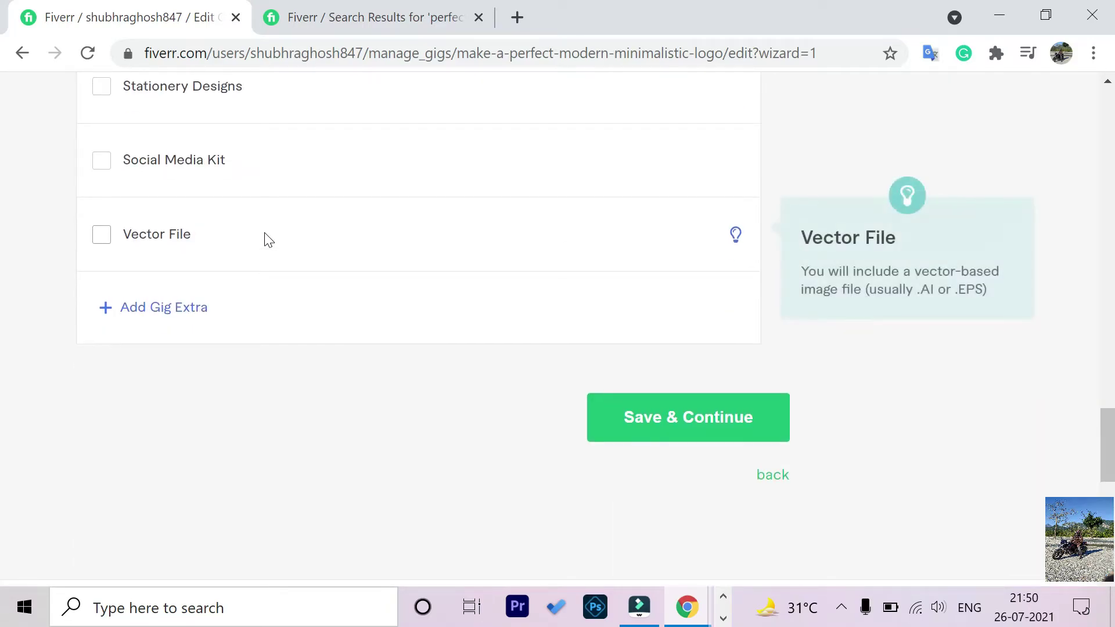
scroll(267, 240, "up", 10)
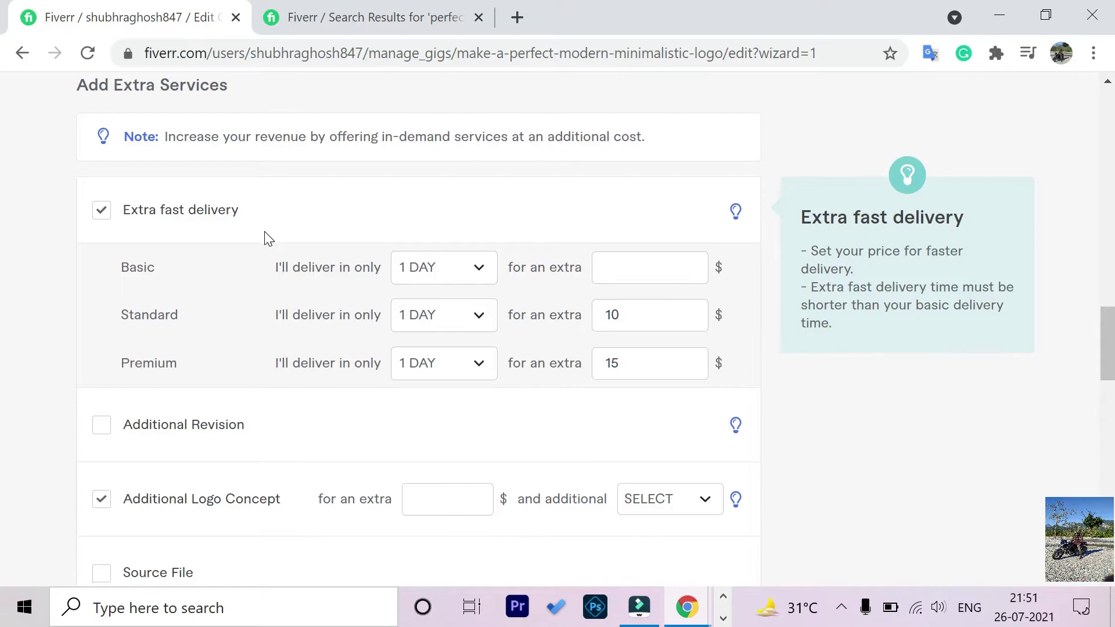
scroll(266, 236, "down", 2)
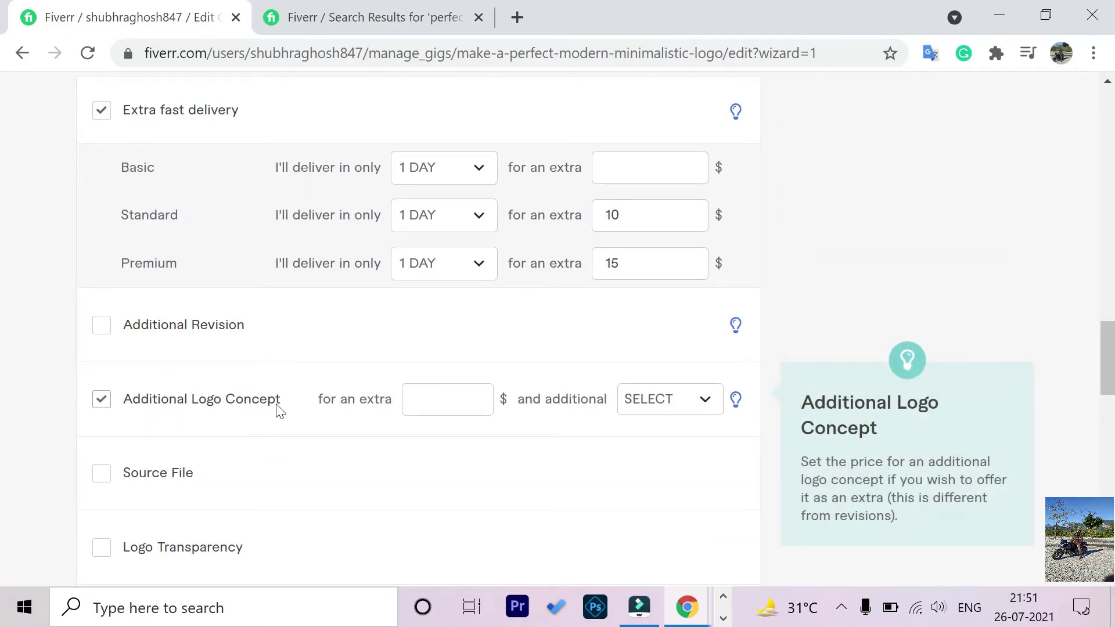
scroll(231, 394, "down", 5)
scroll(231, 391, "up", 5)
left_click(436, 400)
left_click(411, 399)
type("10")
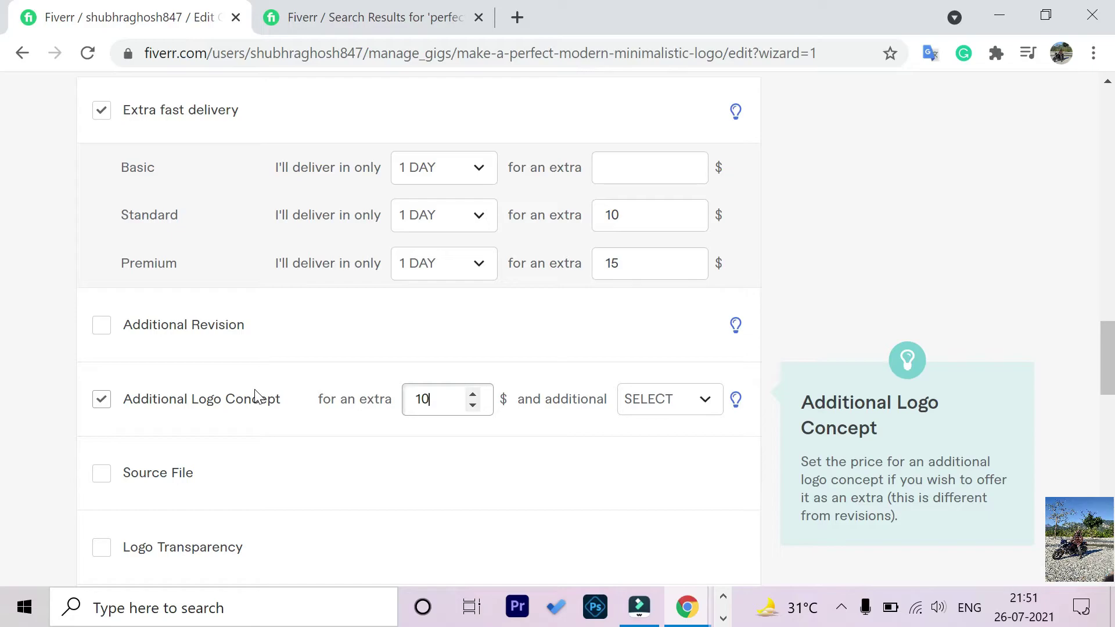
Clear the Basic package's extra fast delivery time back to the unselected option.
scroll(374, 338, "up", 10)
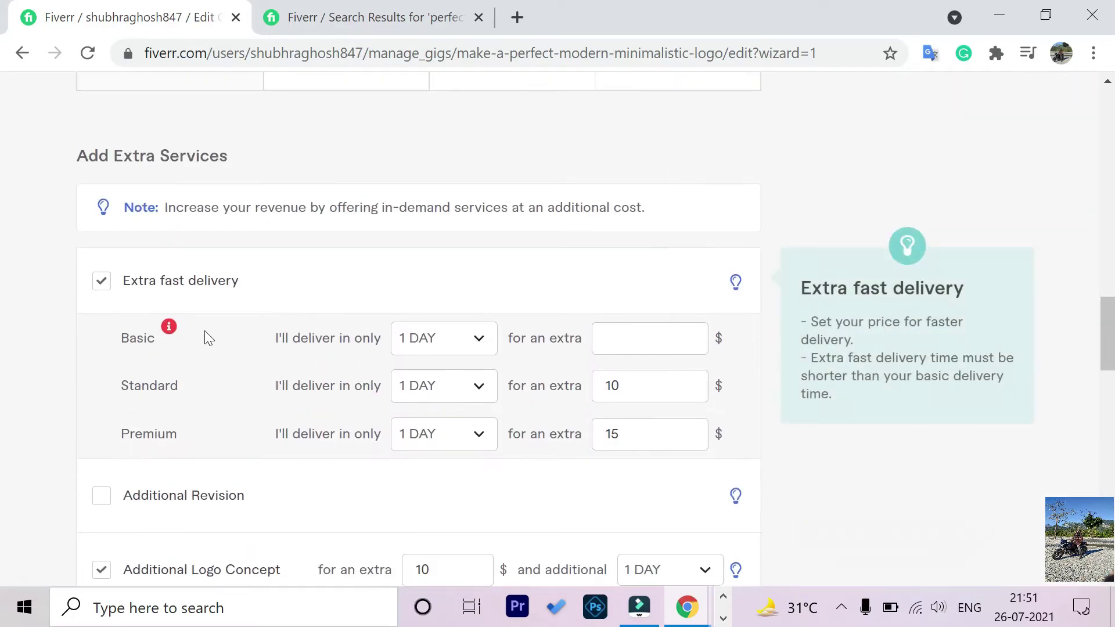
left_click(440, 337)
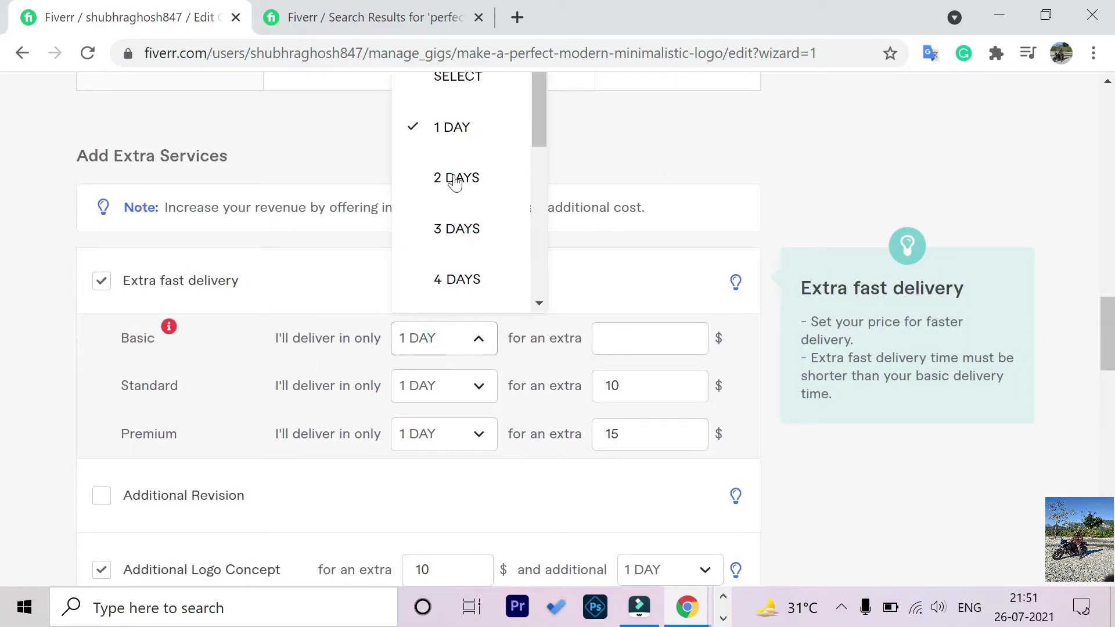
left_click(441, 91)
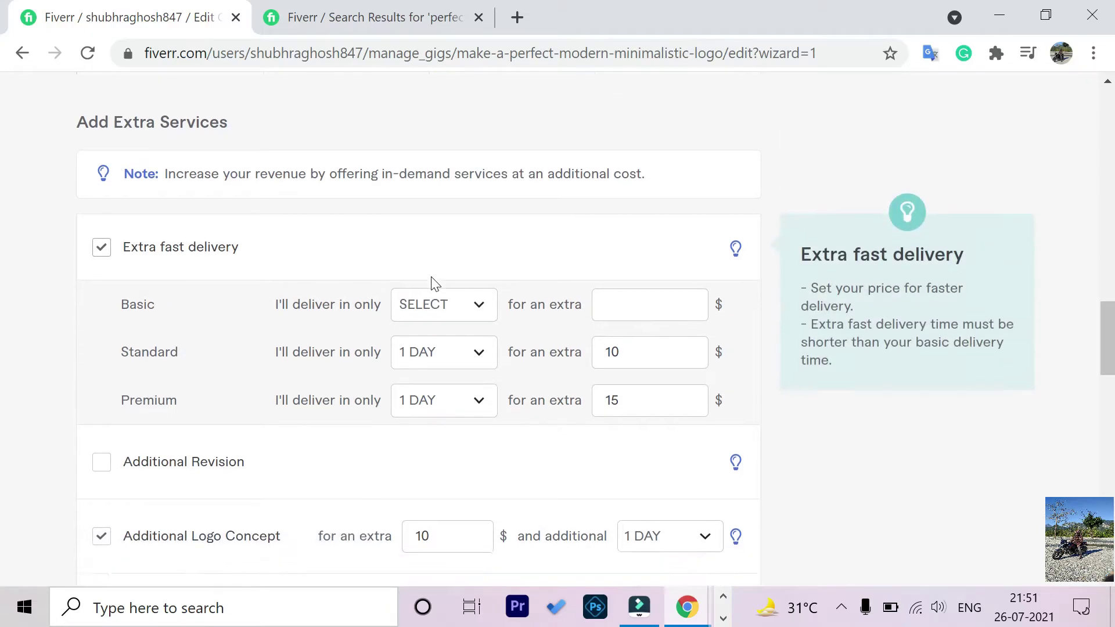
Save the pricing details and continue to the gig's Description & FAQ stage.
scroll(434, 283, "down", 20)
left_click(641, 482)
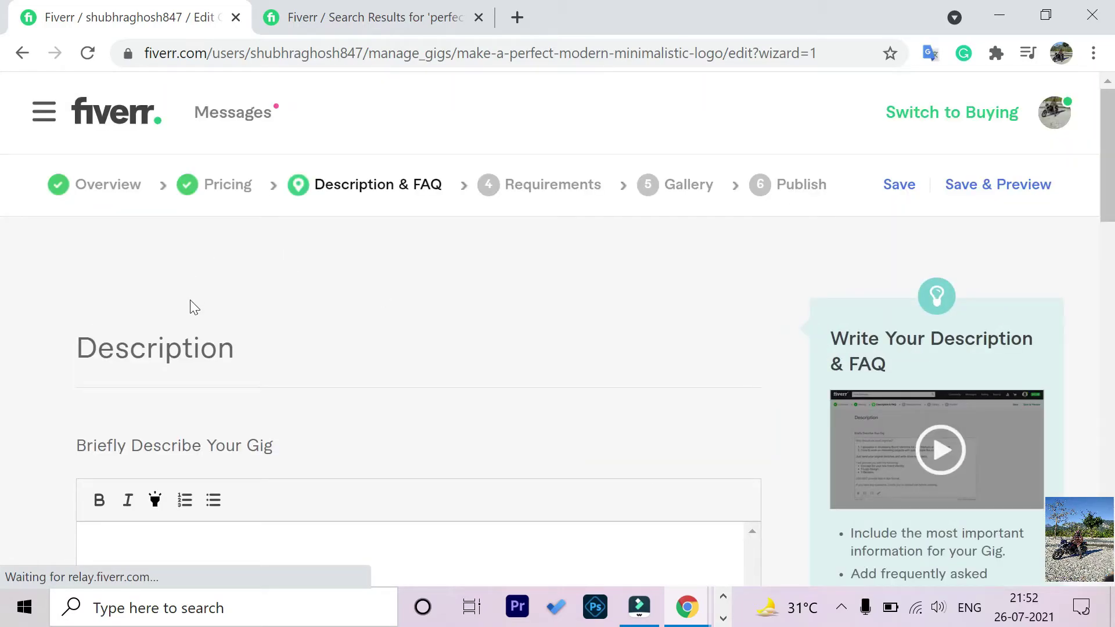
scroll(329, 269, "down", 3)
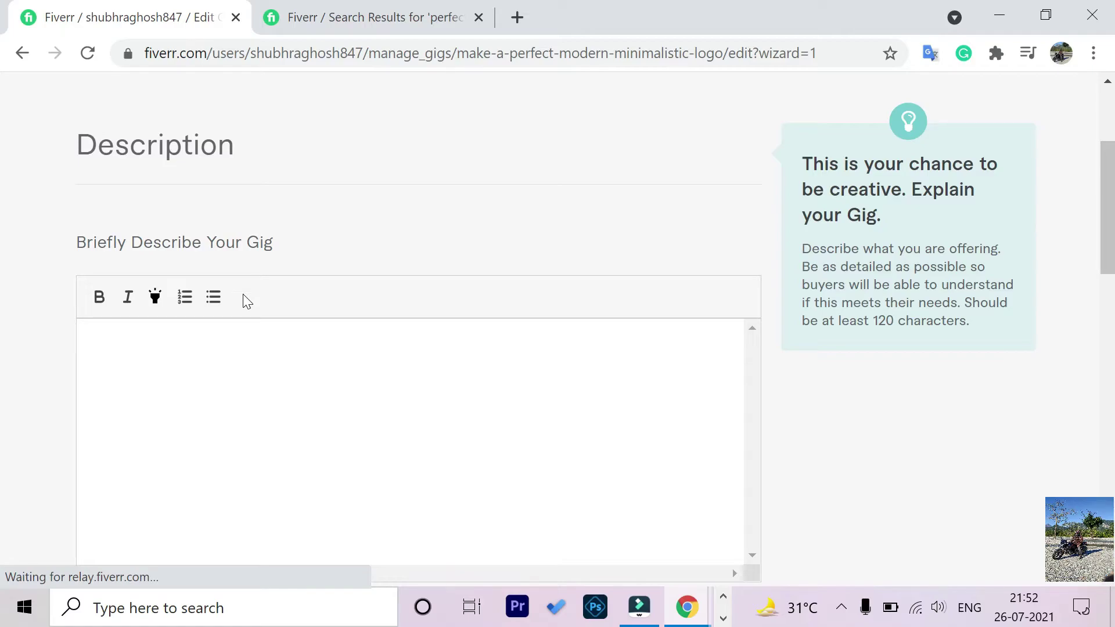
Switch to the "fiverr description" document in Word and copy its entire text.
left_click(575, 607)
left_click(224, 257)
left_click_drag(233, 276, 411, 333)
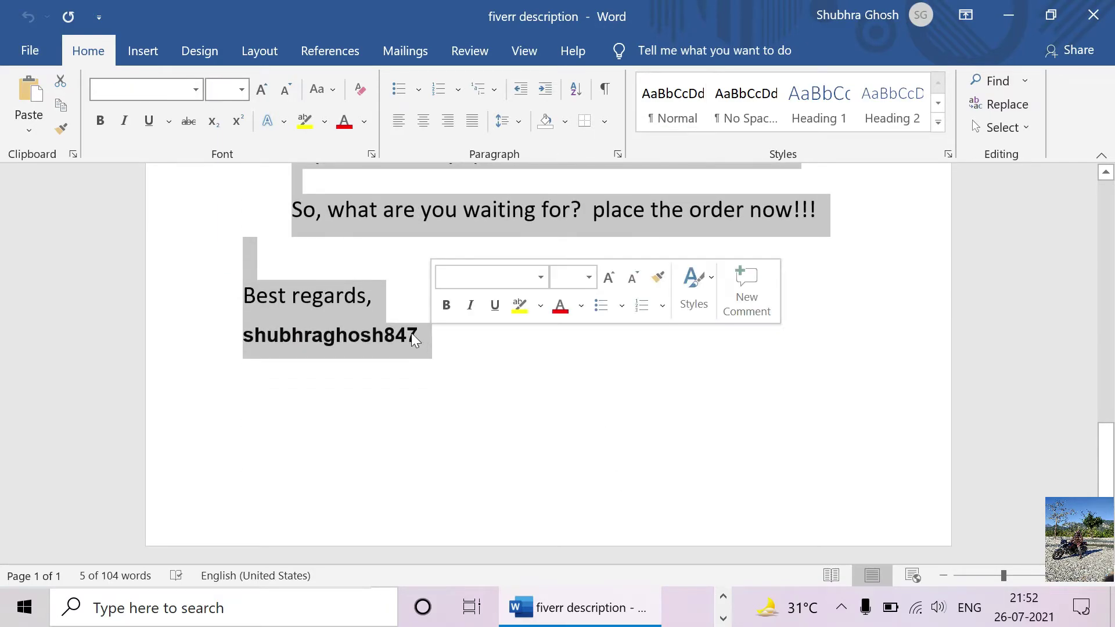
right_click(409, 331)
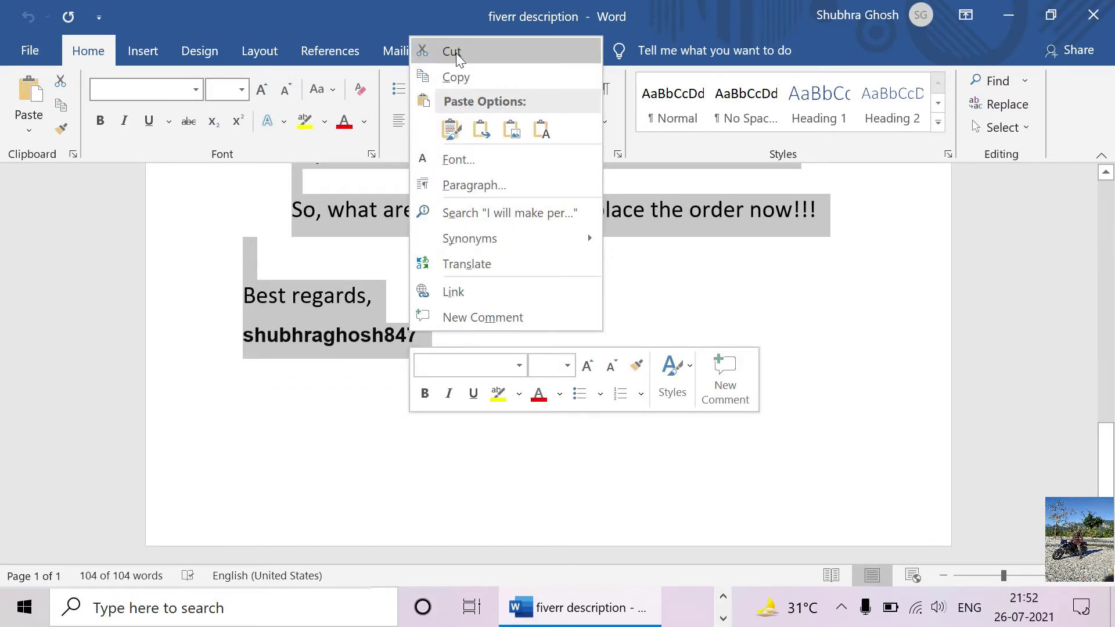
left_click(457, 77)
Return to the Fiverr gig form in Chrome and paste the copied text as the gig description.
left_click(1009, 15)
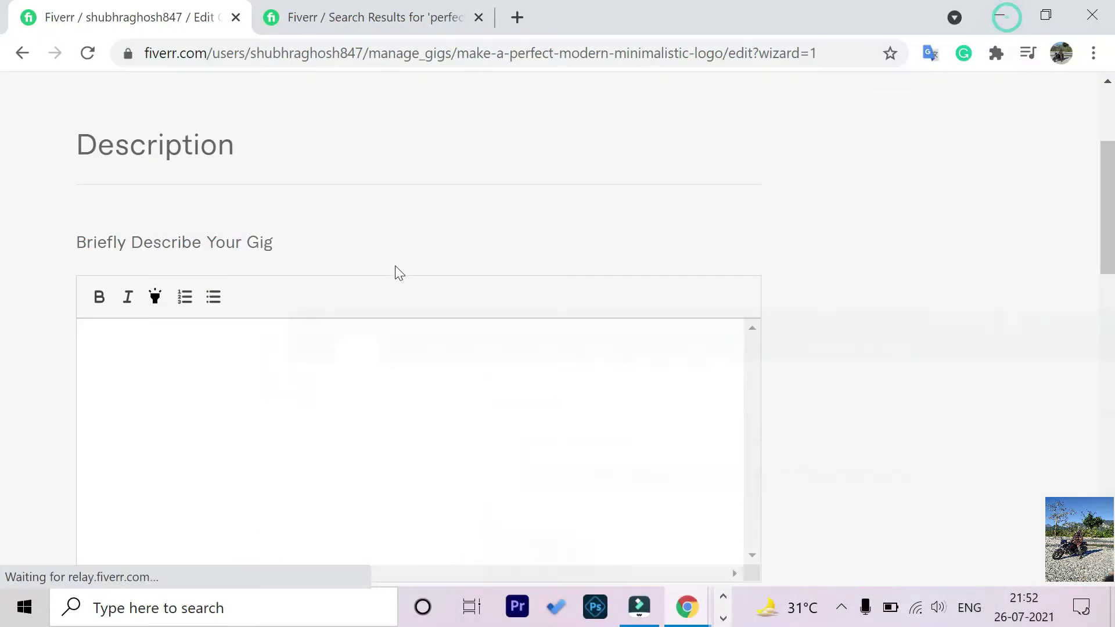
left_click(204, 336)
right_click(203, 339)
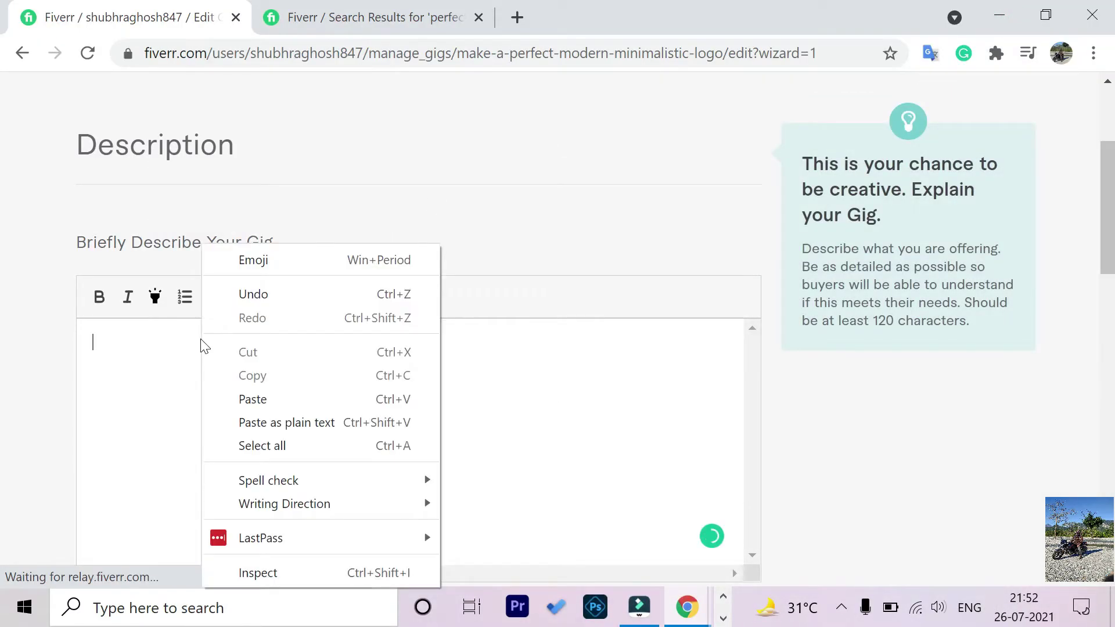
left_click(252, 398)
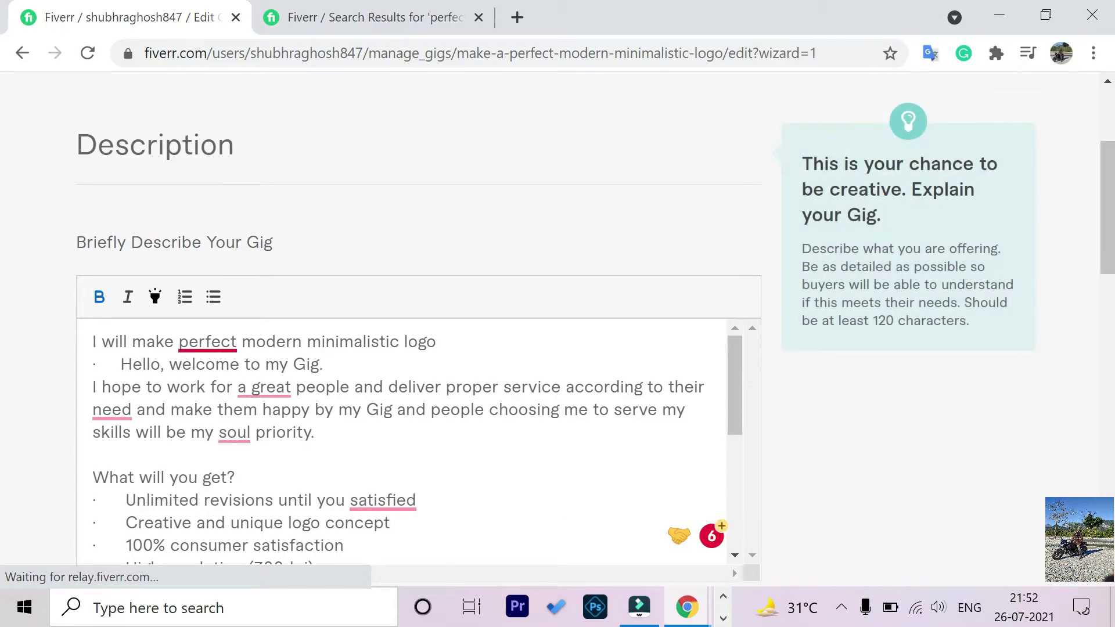
Accept the suggested grammar corrections in the description's opening lines: "a perfect", "needs", "great" and "sole".
mouse_move(207, 343)
left_click(223, 397)
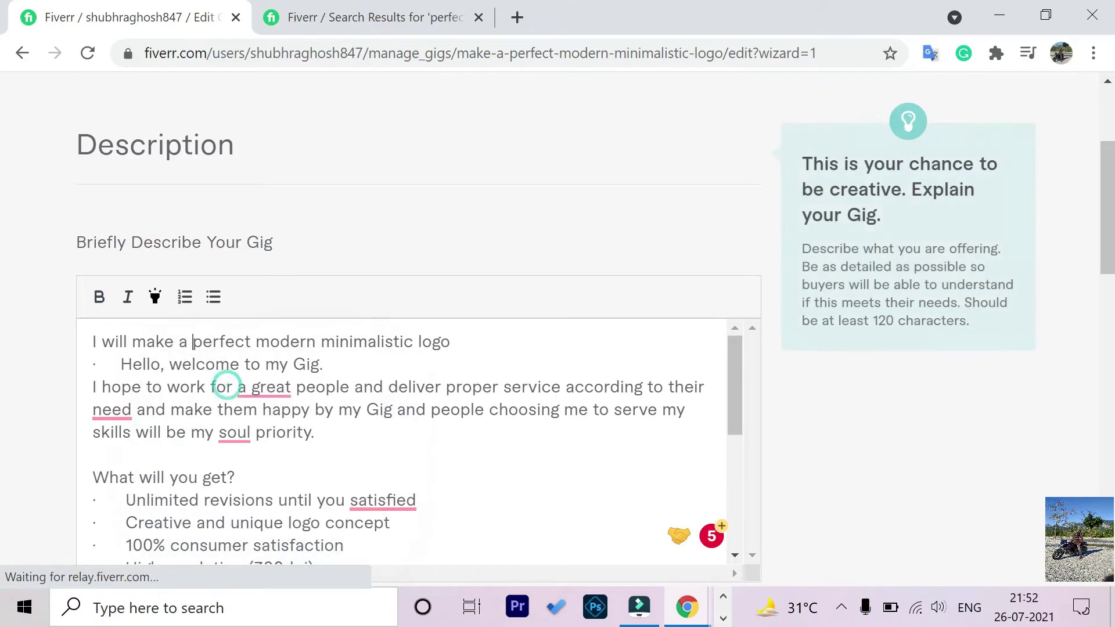
mouse_move(104, 413)
left_click(116, 464)
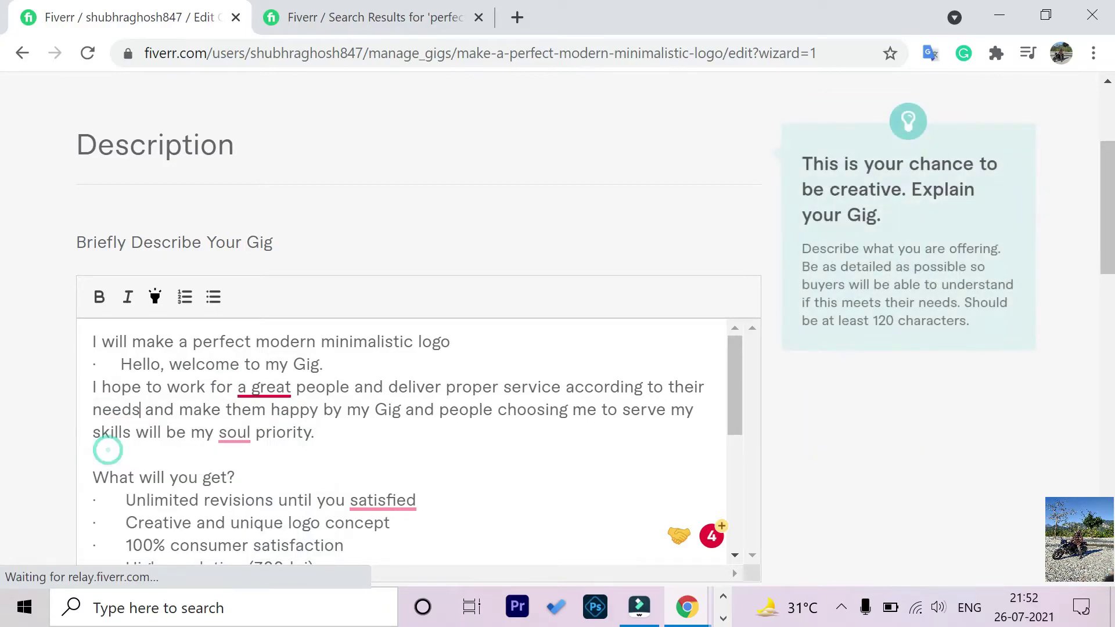
mouse_move(264, 388)
left_click(279, 434)
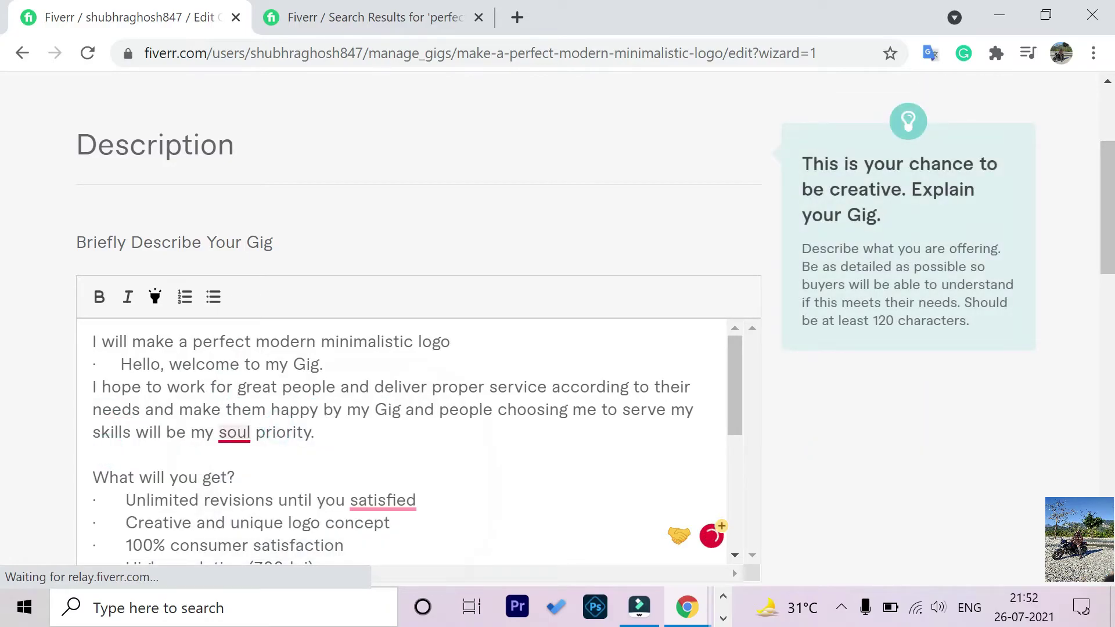
mouse_move(233, 433)
left_click(250, 348)
Accept the suggested corrections "are satisfied" in the revisions bullet and "questions" in the closing lines of the description.
mouse_move(381, 501)
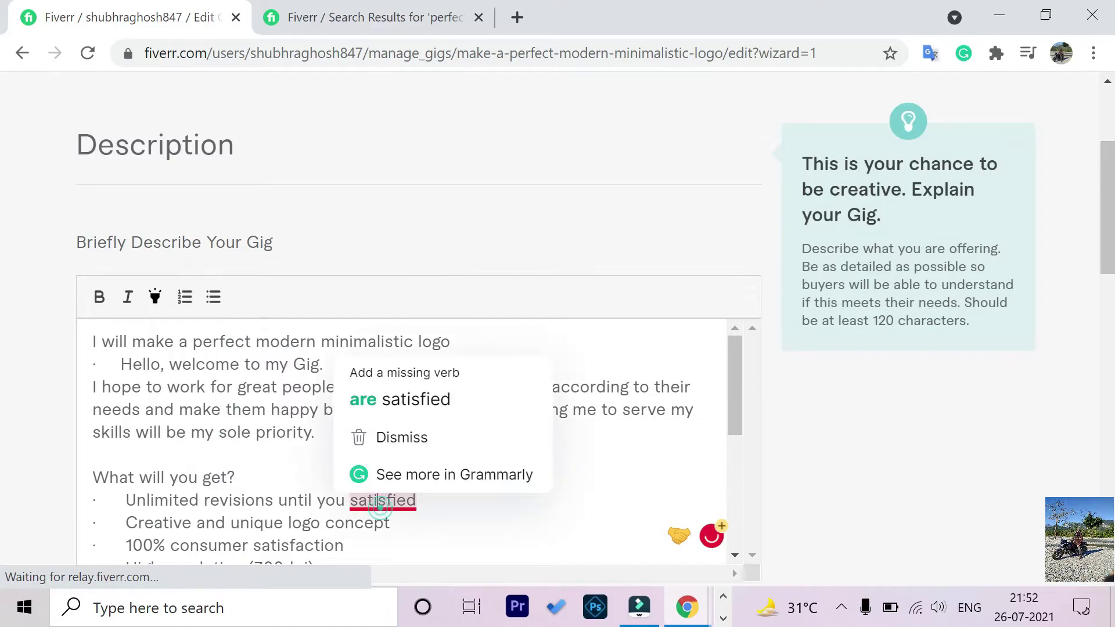
left_click(391, 399)
scroll(392, 394, "down", 5)
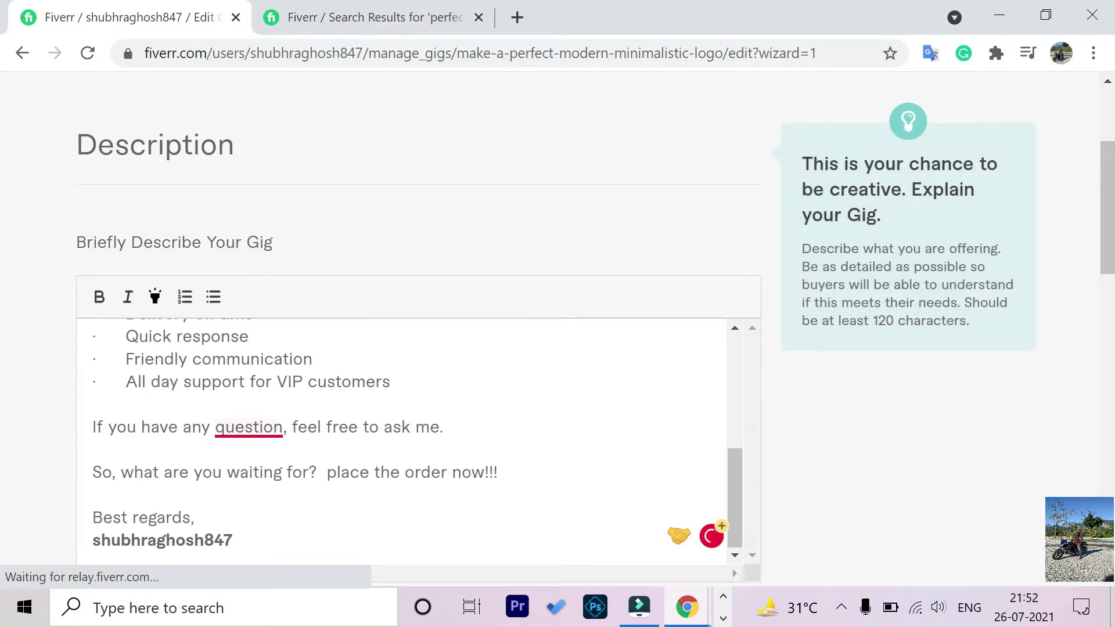
mouse_move(248, 430)
left_click(259, 327)
Review the corrected gig description from its opening line to the closing signature, including the remaining underlined introduction sentence.
scroll(260, 327, "up", 6)
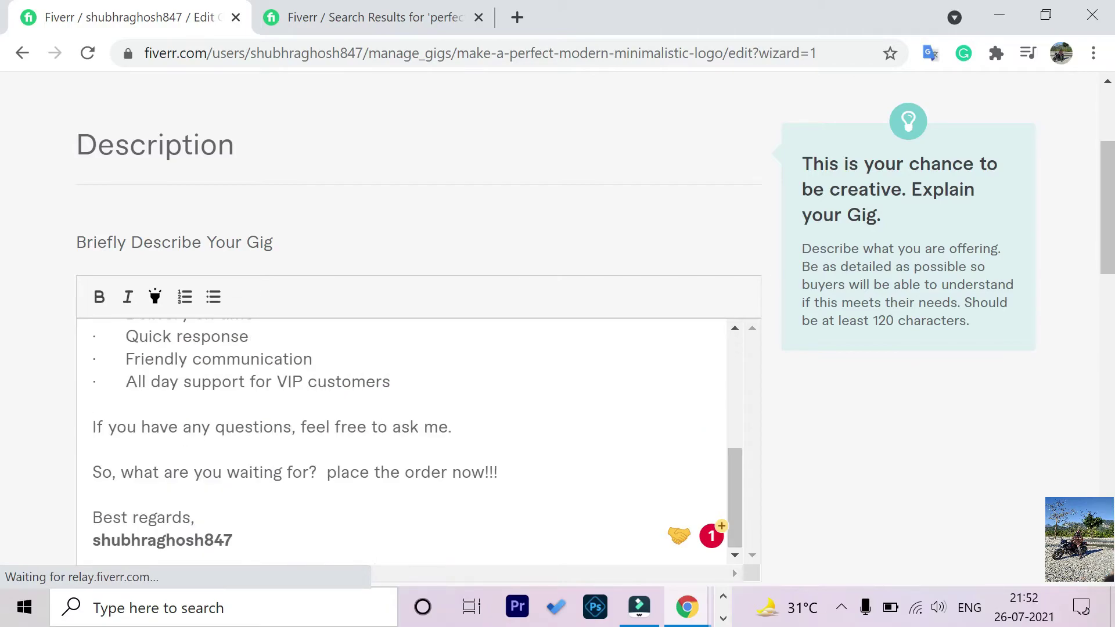
scroll(401, 432, "up", 5)
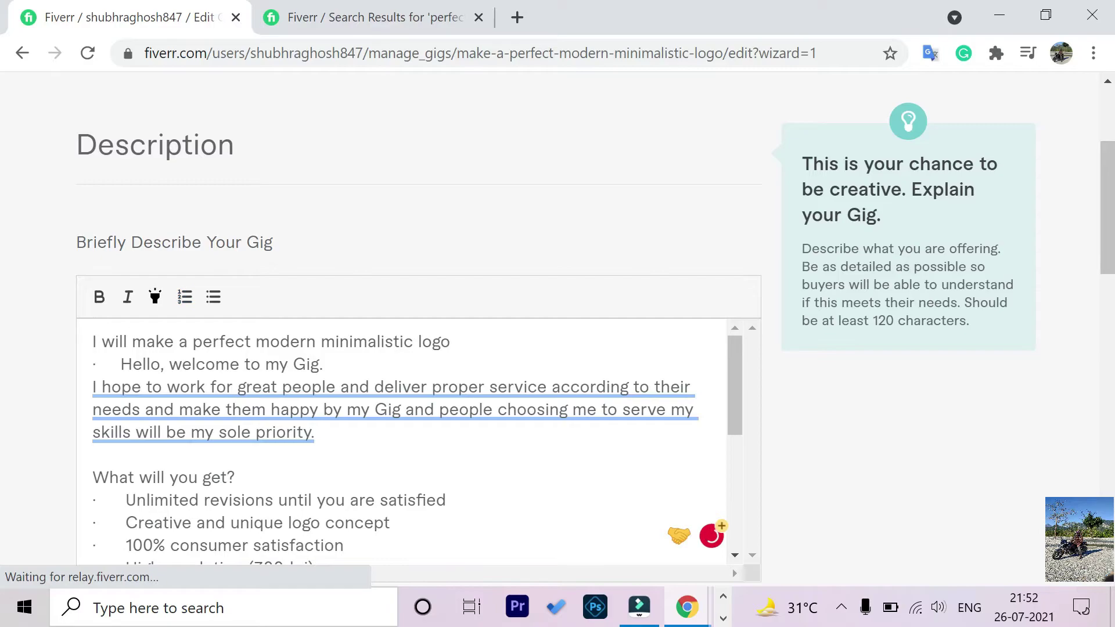
left_click(150, 385)
scroll(400, 441, "down", 5)
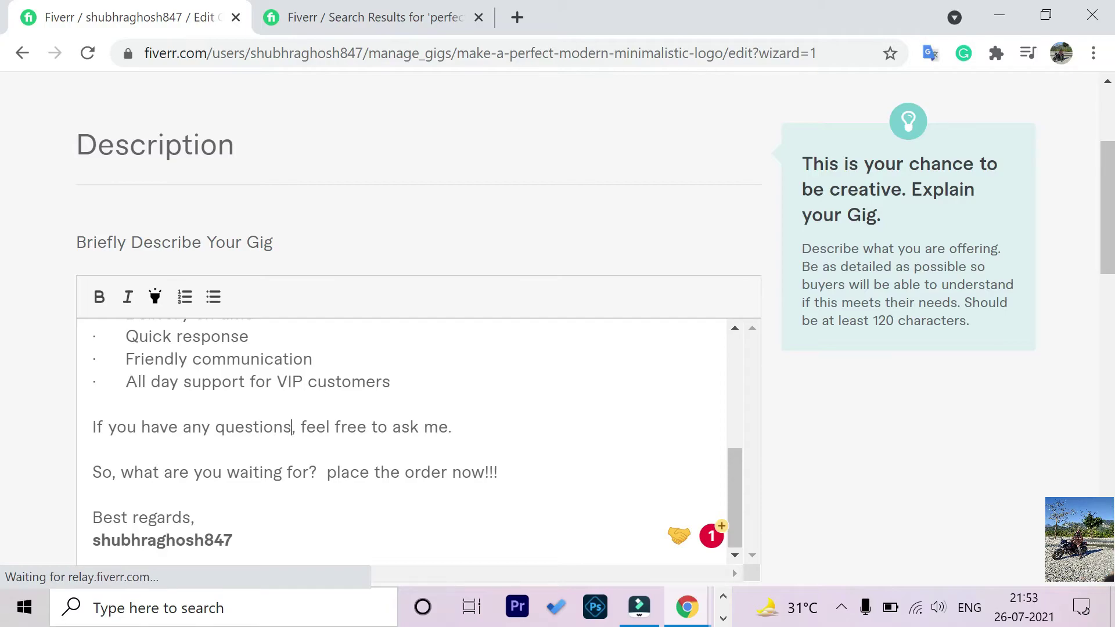
scroll(406, 442, "up", 5)
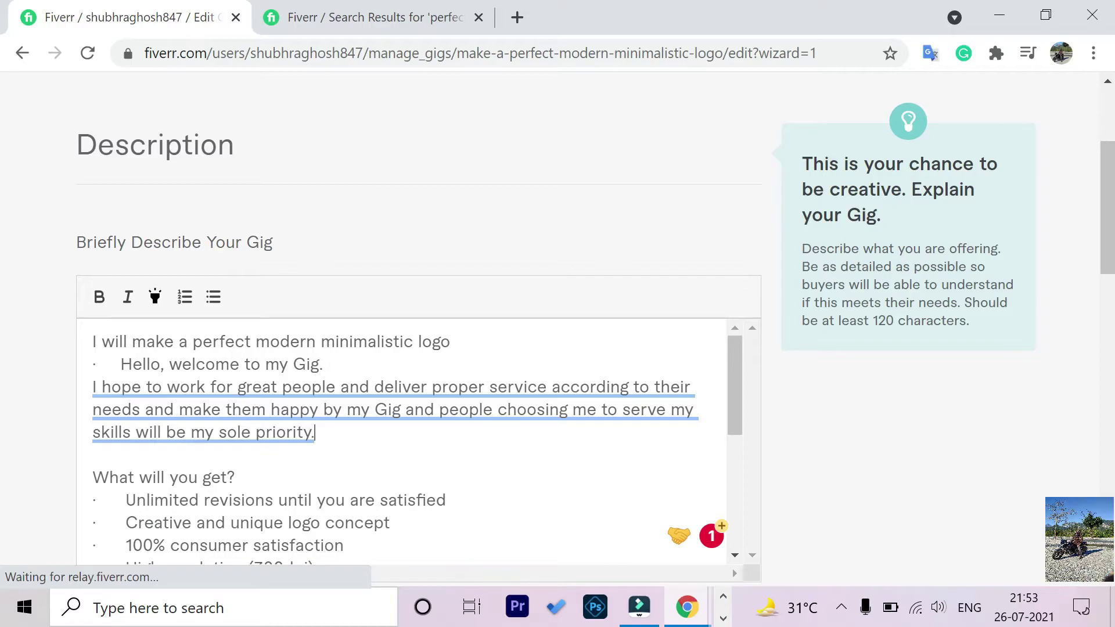
scroll(407, 326, "up", 3)
scroll(406, 325, "down", 3)
left_click(314, 432)
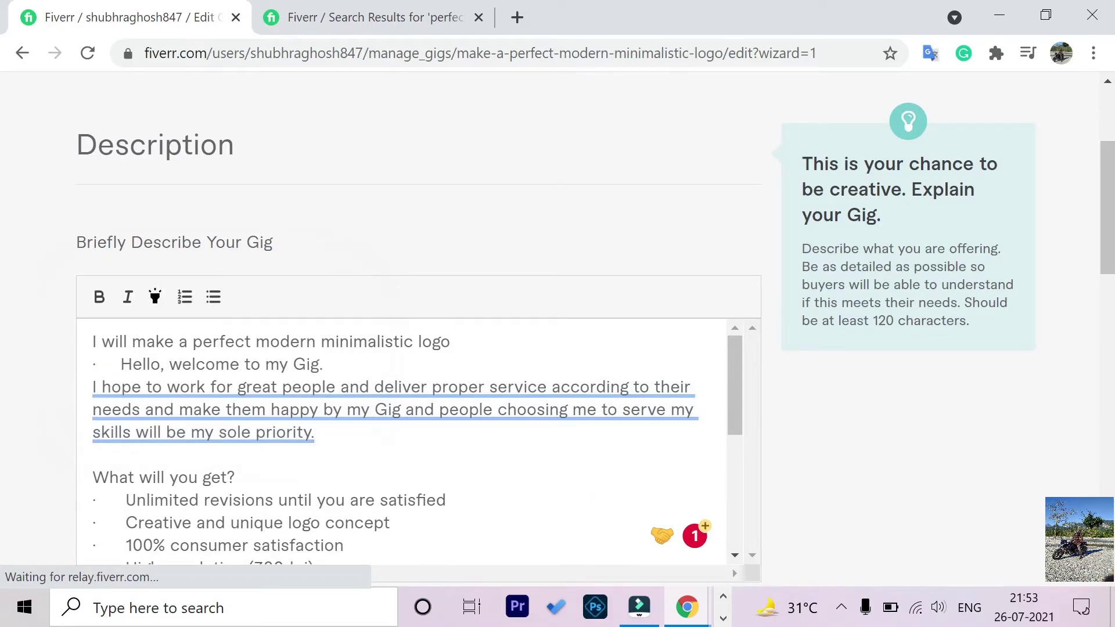
left_click(842, 609)
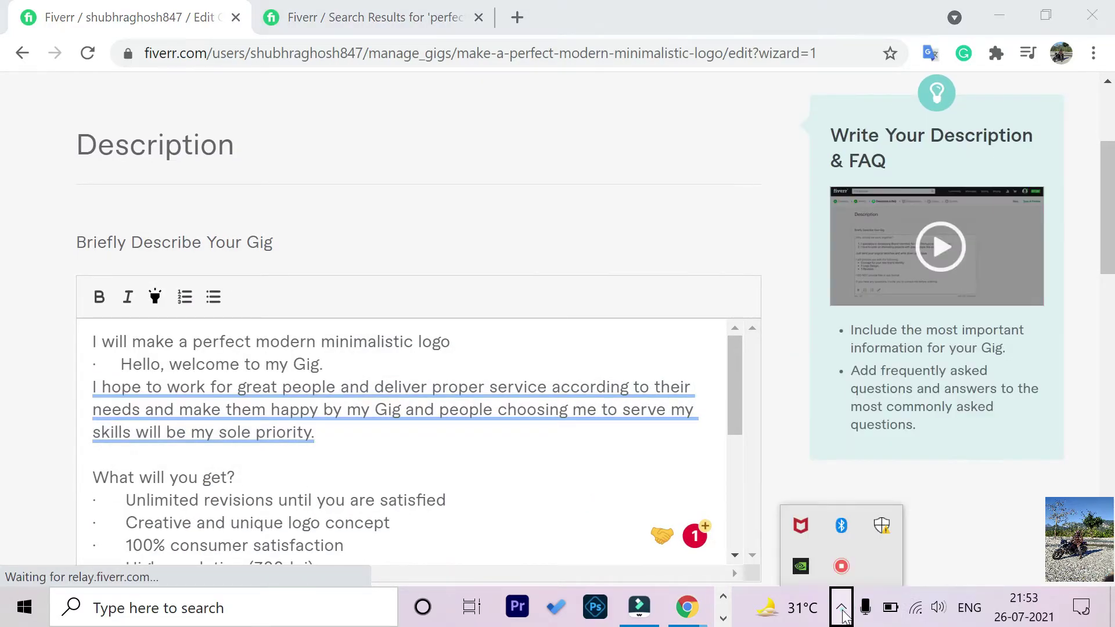
left_click(841, 608)
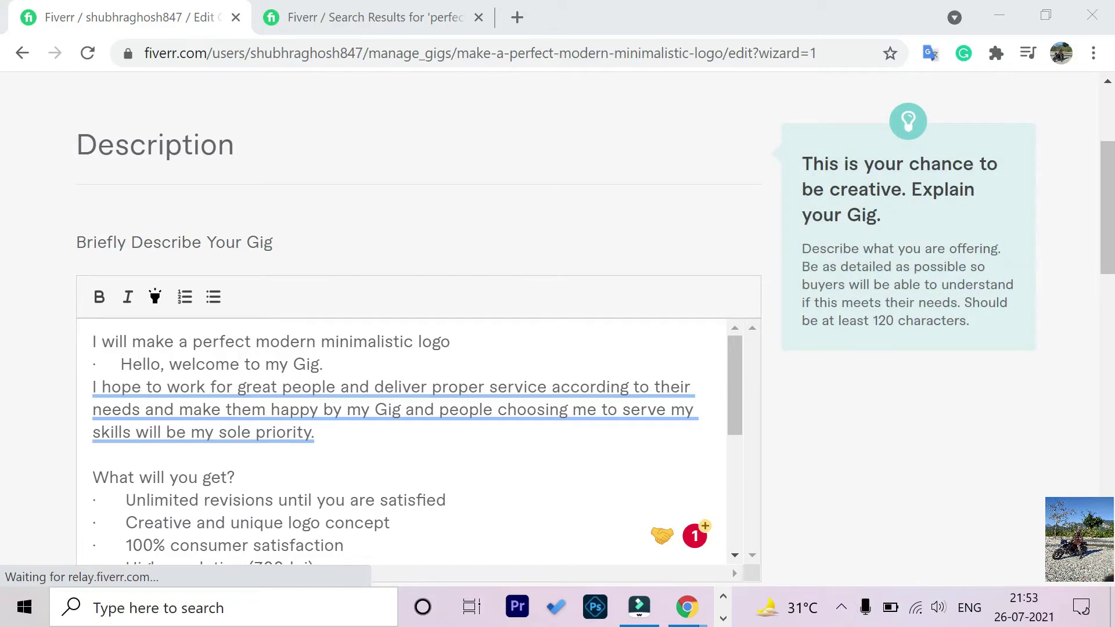
Start a new entry under Frequently Asked Questions with the question "Do I offer business card?".
scroll(407, 442, "down", 10)
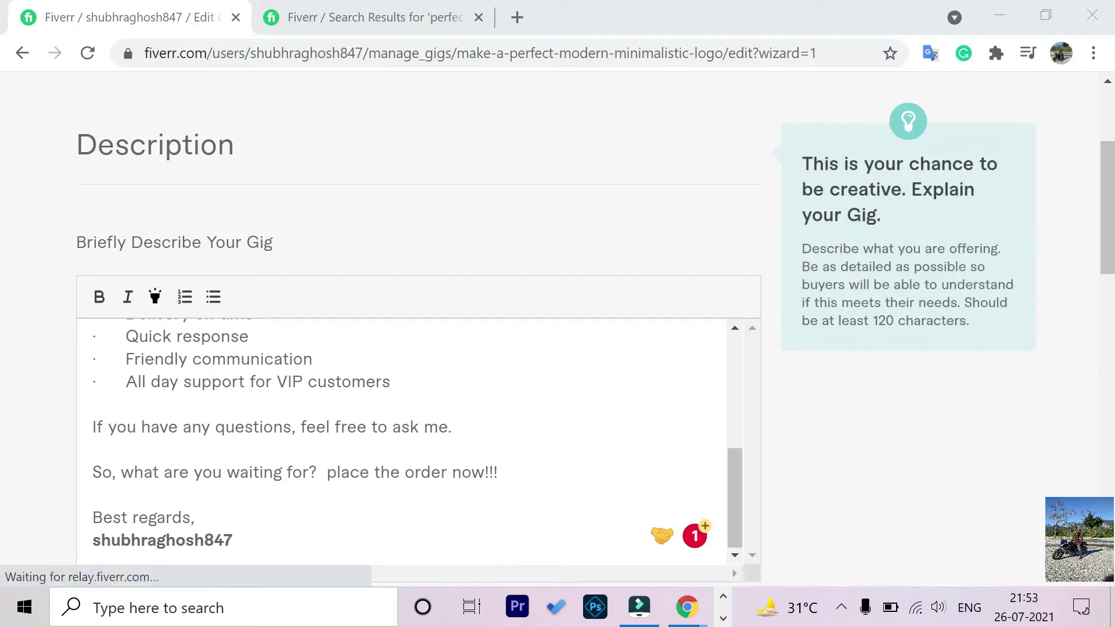
left_click(838, 436)
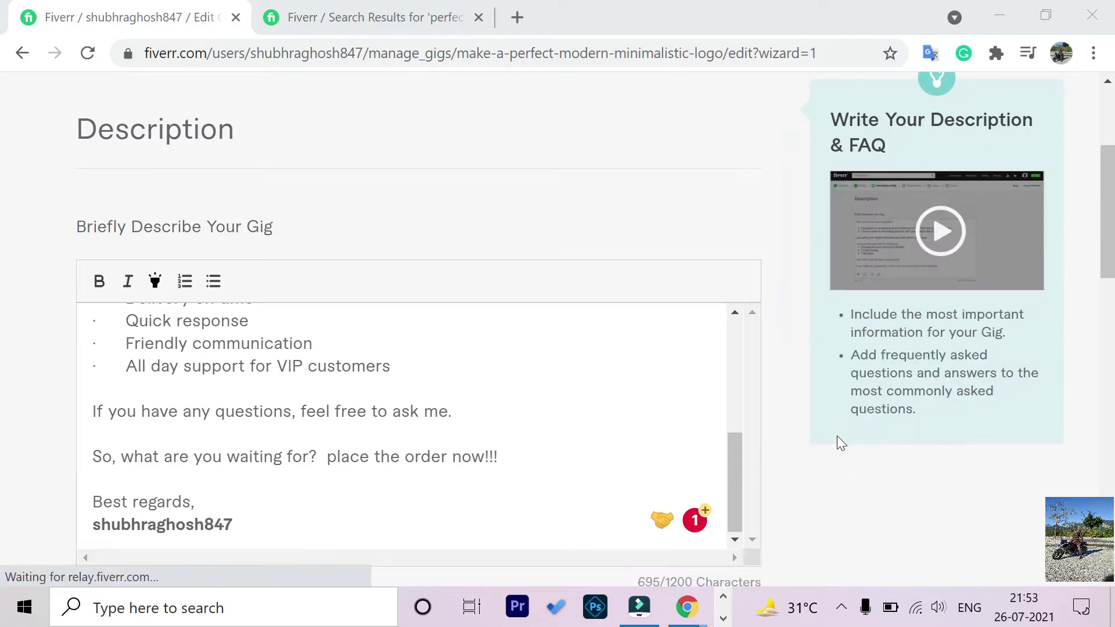
scroll(837, 435, "down", 8)
scroll(841, 444, "up", 2)
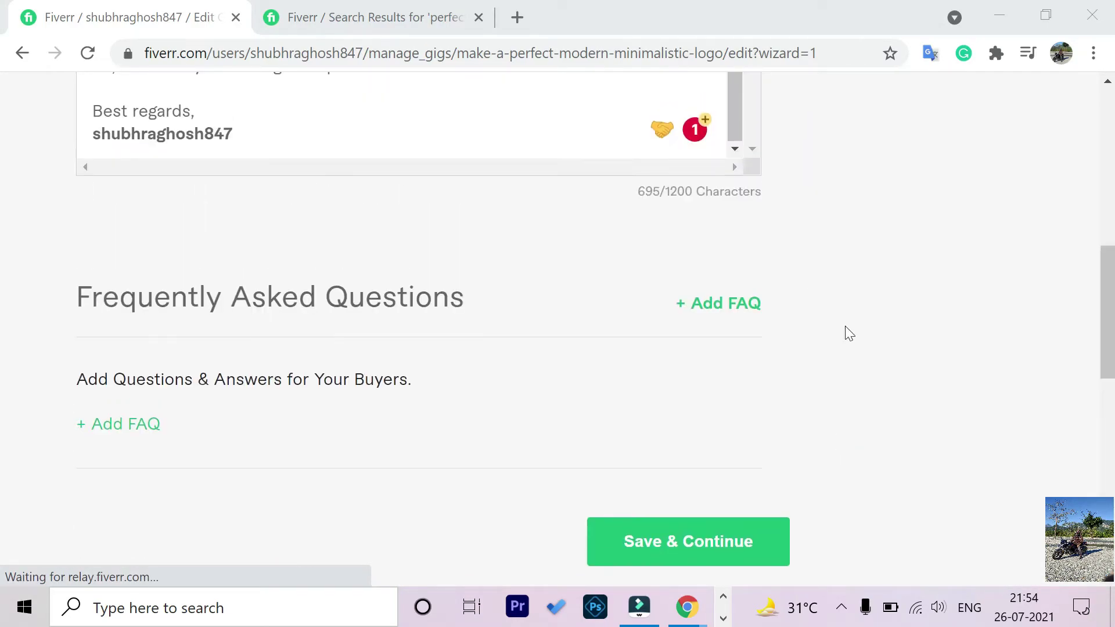
mouse_move(194, 319)
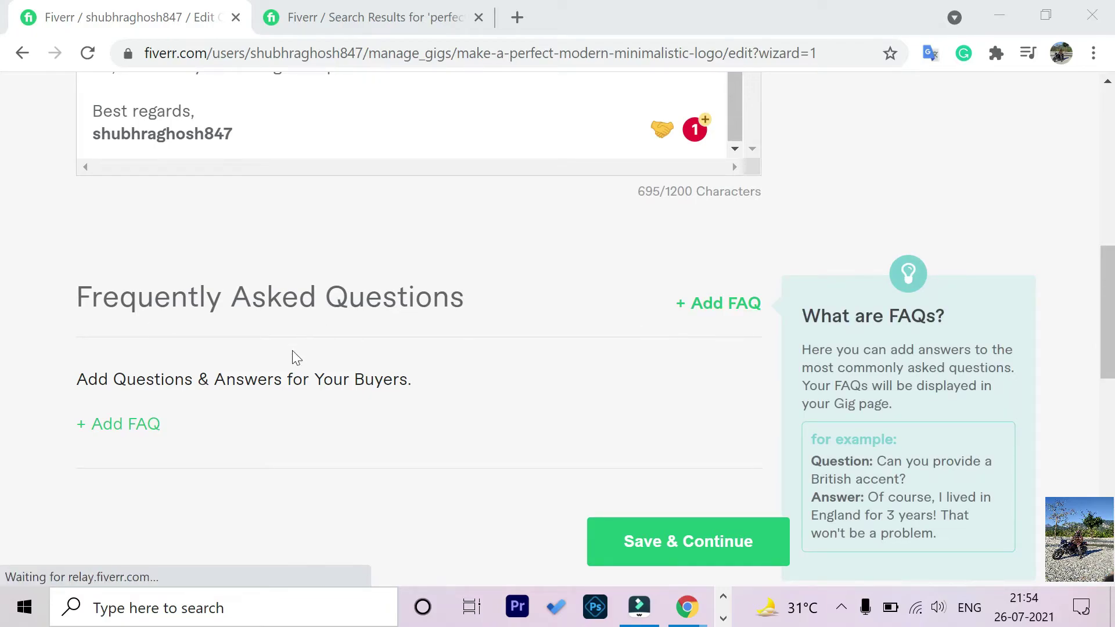
left_click(125, 424)
type("Do I o")
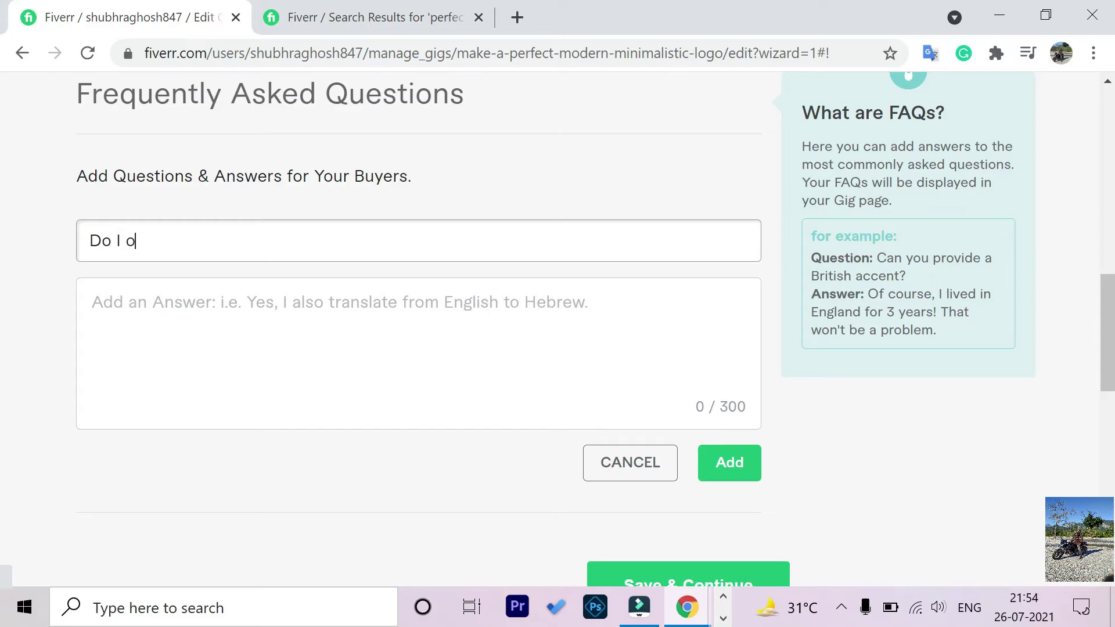
type("ffer business card?")
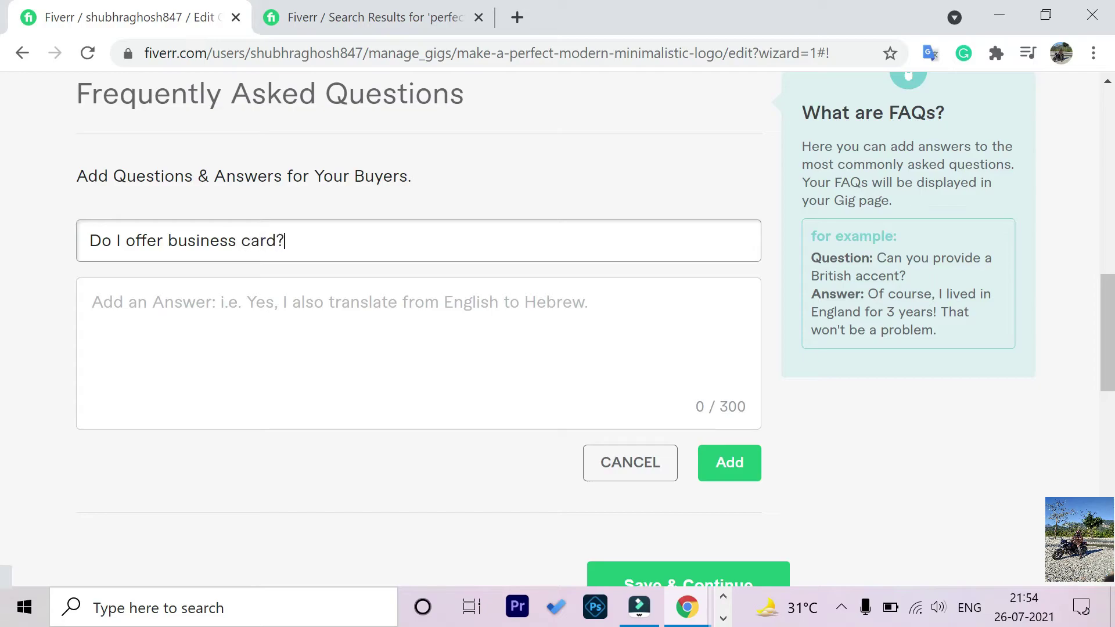
Answer the business card question with "yes, I do" and add the FAQ to the gig.
left_click(182, 304)
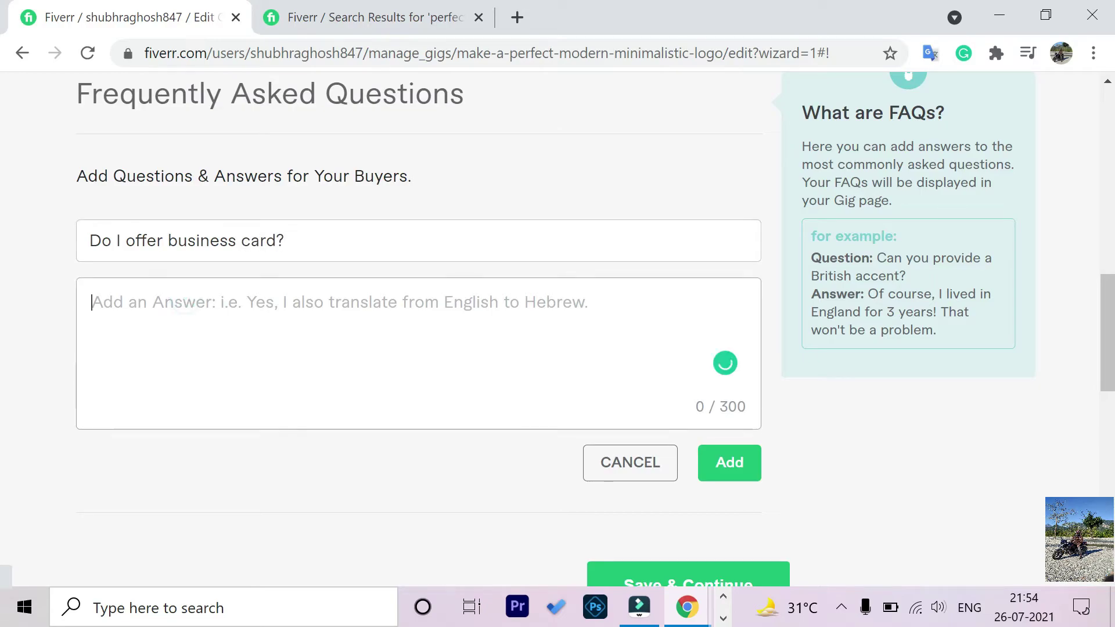
type("yes")
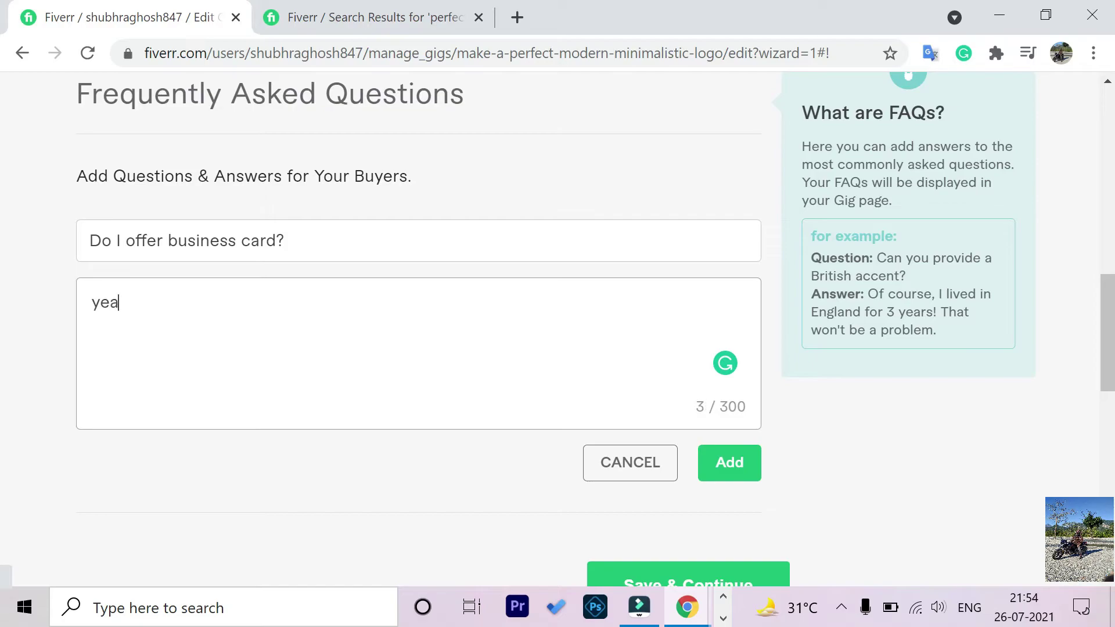
type(", I do")
scroll(418, 256, "down", 1)
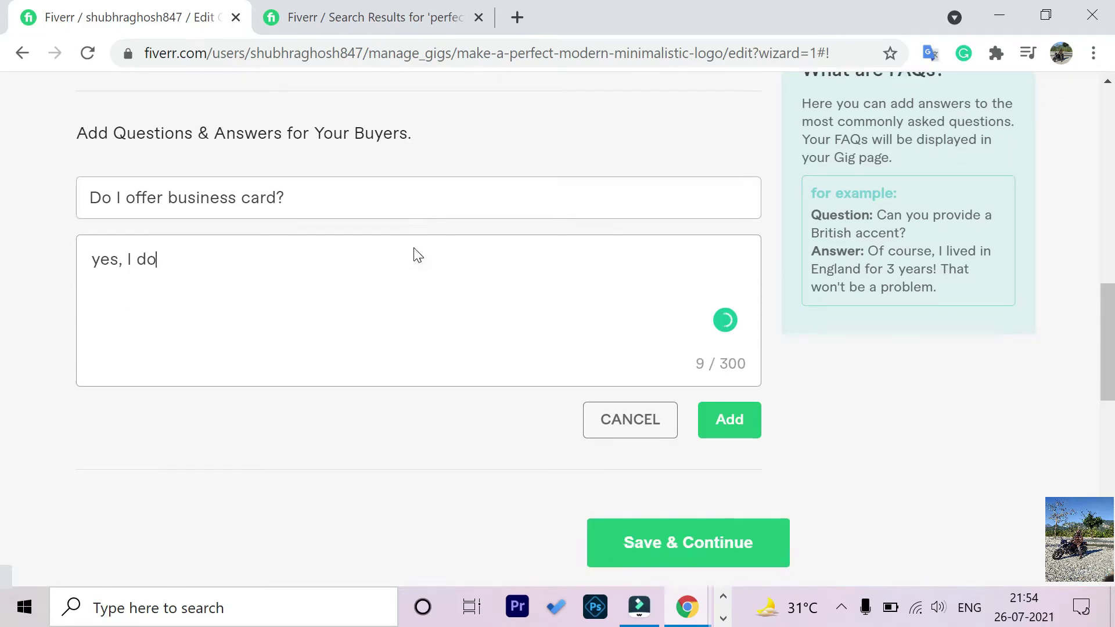
scroll(418, 255, "down", 5)
left_click(727, 159)
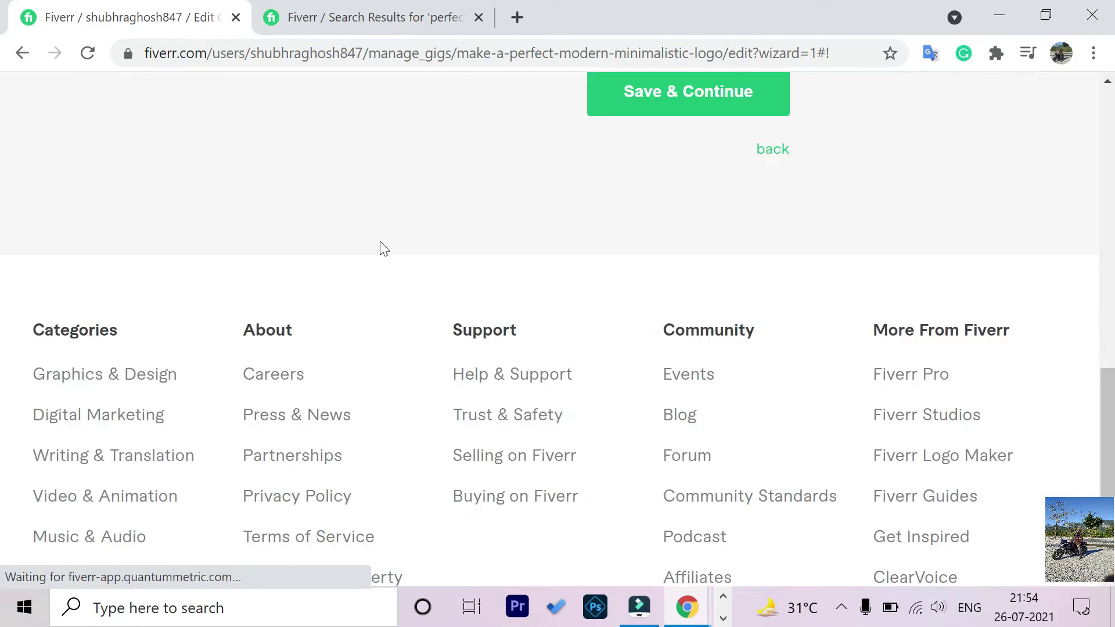
Save the description and FAQ and continue to the gig's Requirements stage.
scroll(389, 238, "up", 2)
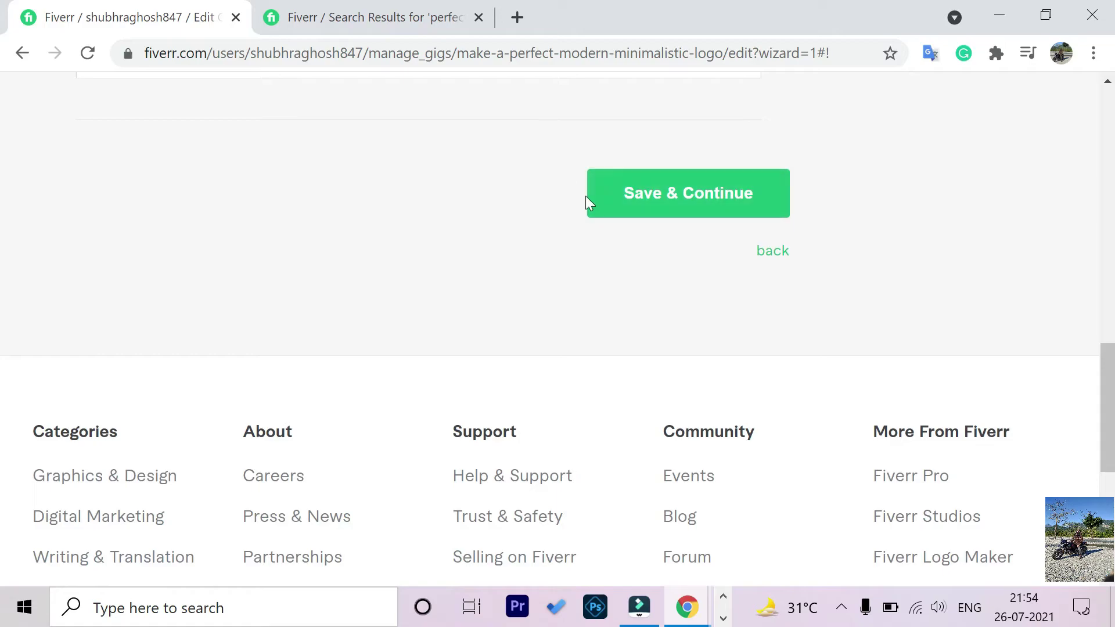
left_click(668, 197)
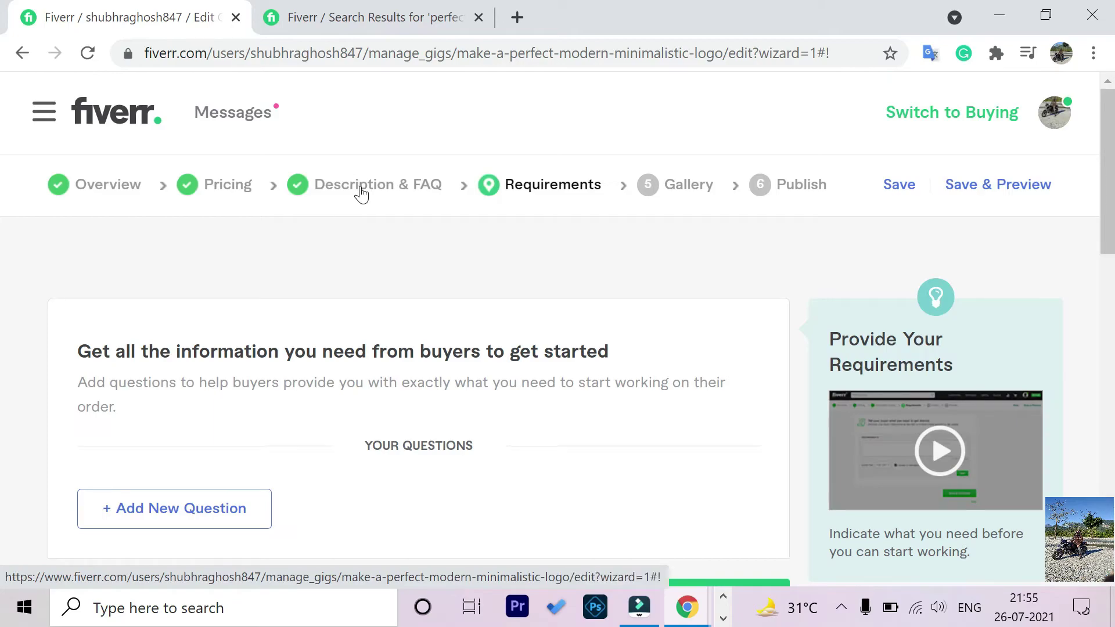
Start a new buyer requirement question that opens with "Provide me the following information:".
scroll(356, 190, "down", 5)
scroll(184, 177, "up", 3)
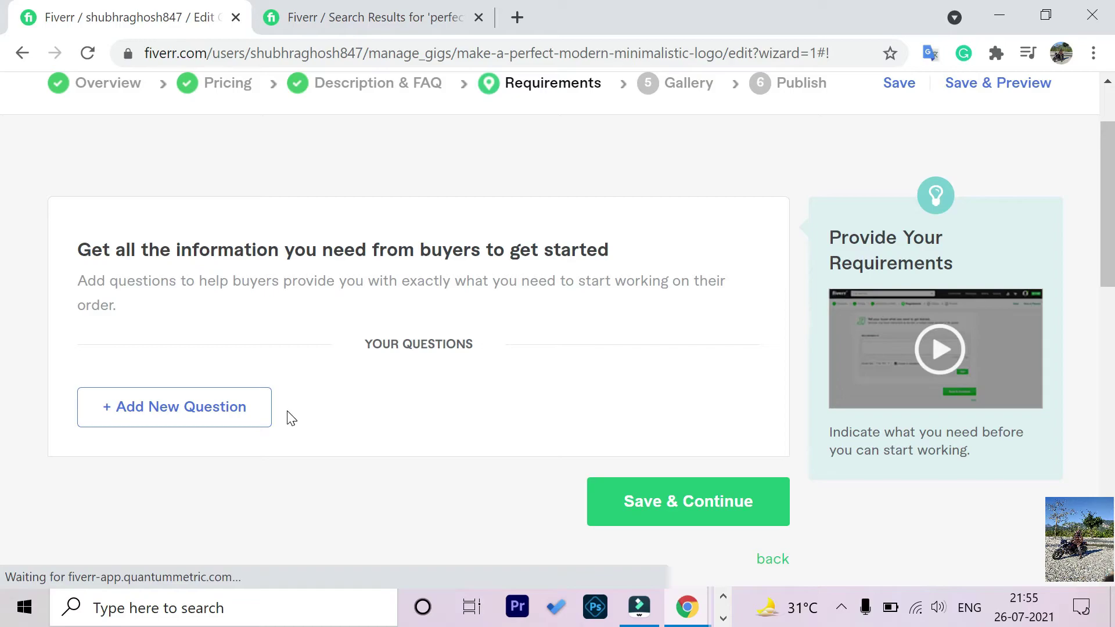
left_click(192, 406)
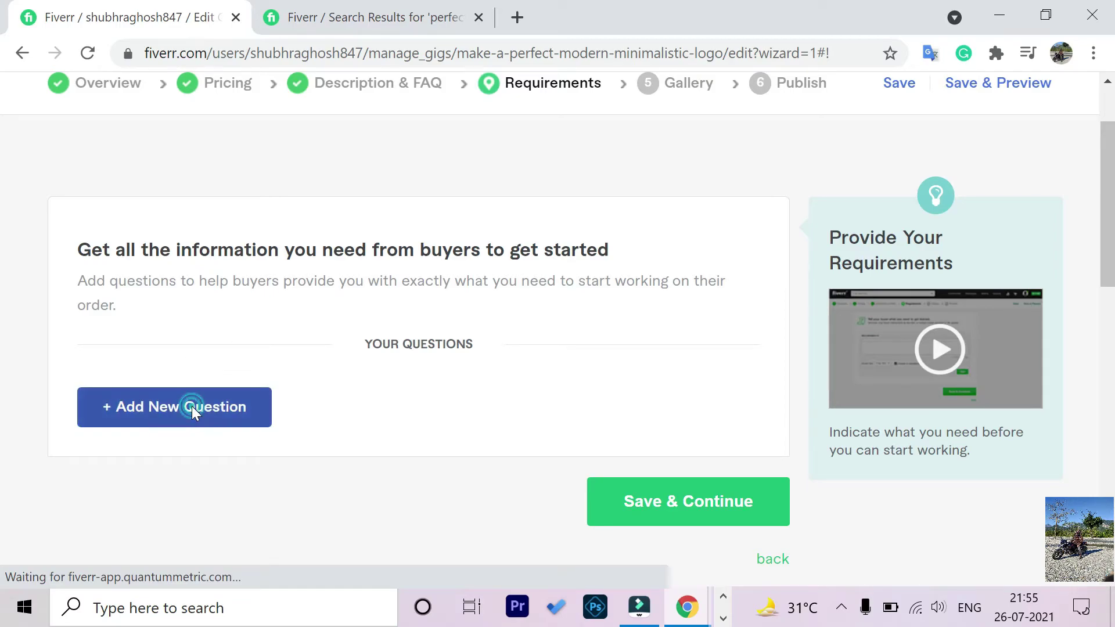
scroll(191, 406, "down", 3)
left_click(195, 263)
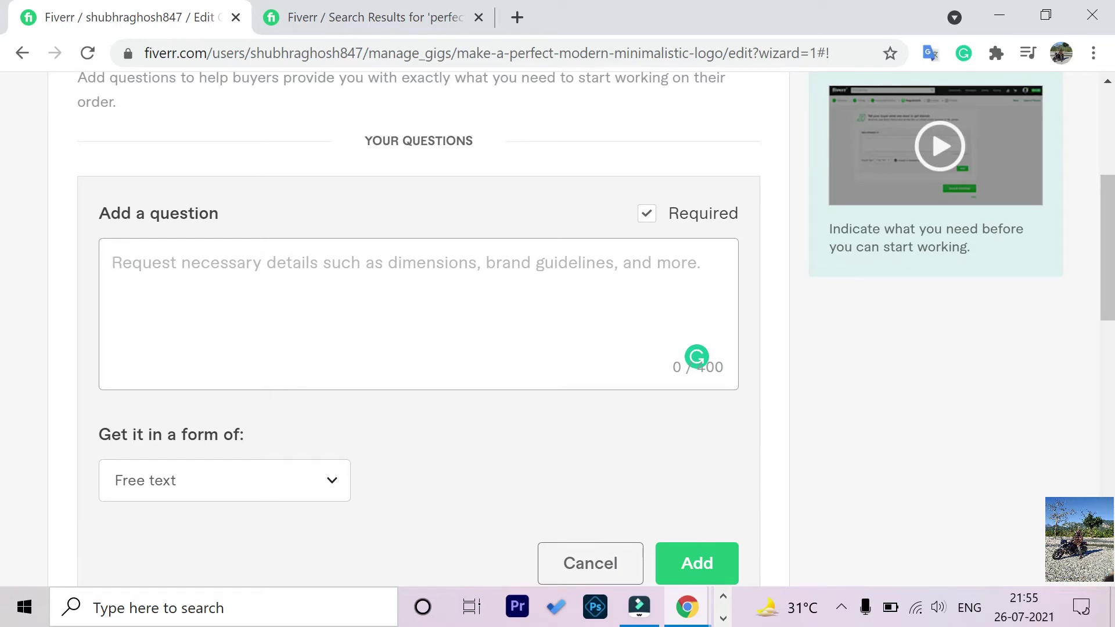
type("P")
type("ro")
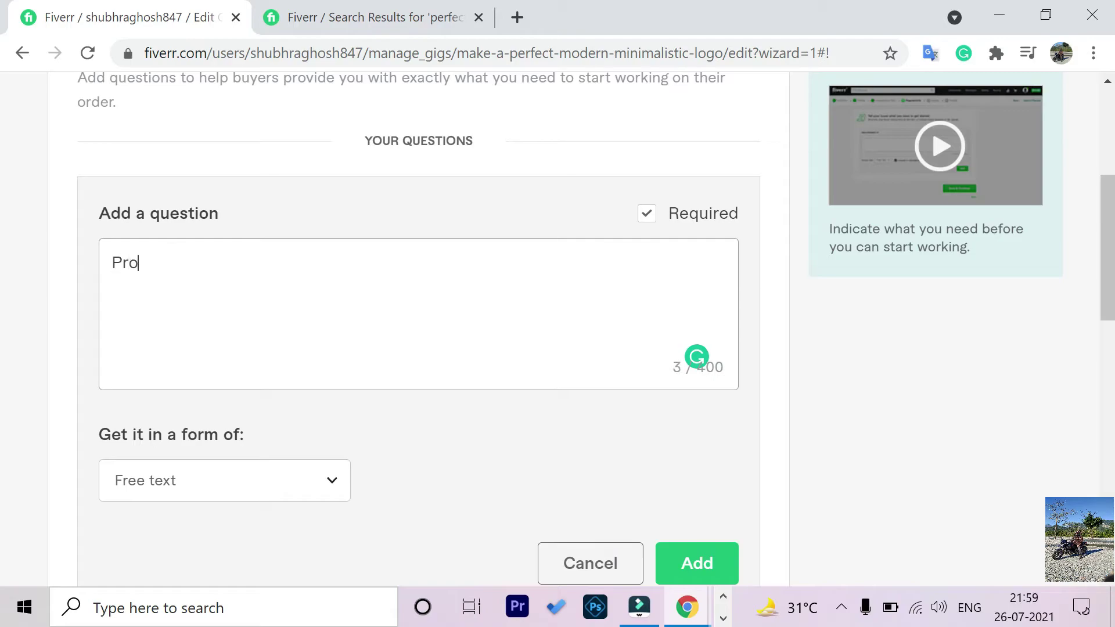
type("vide me the fol")
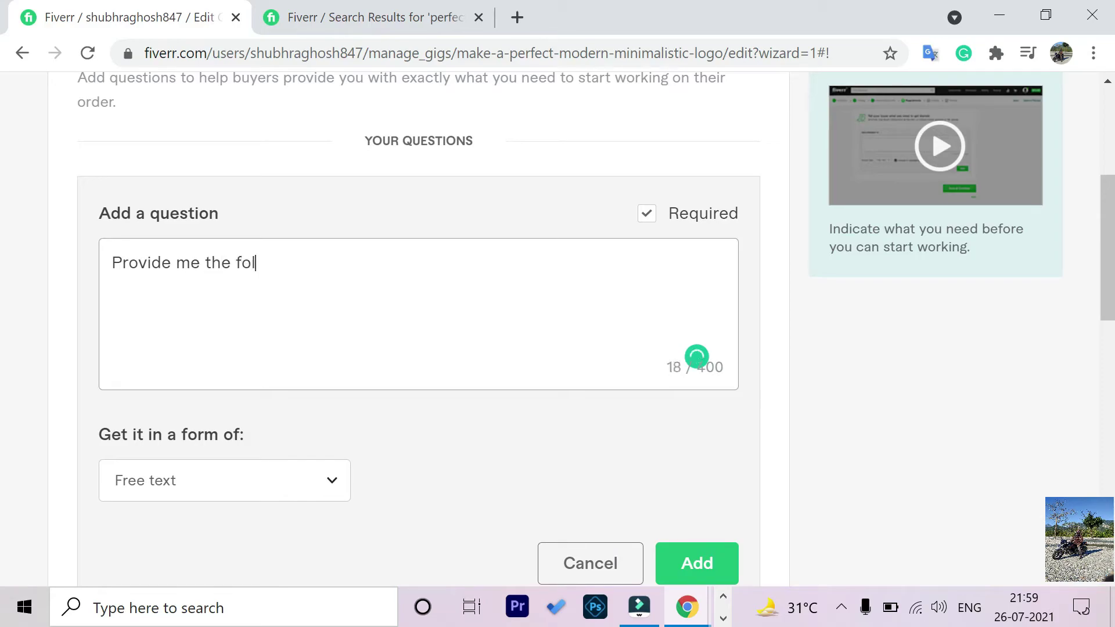
type("lowing in")
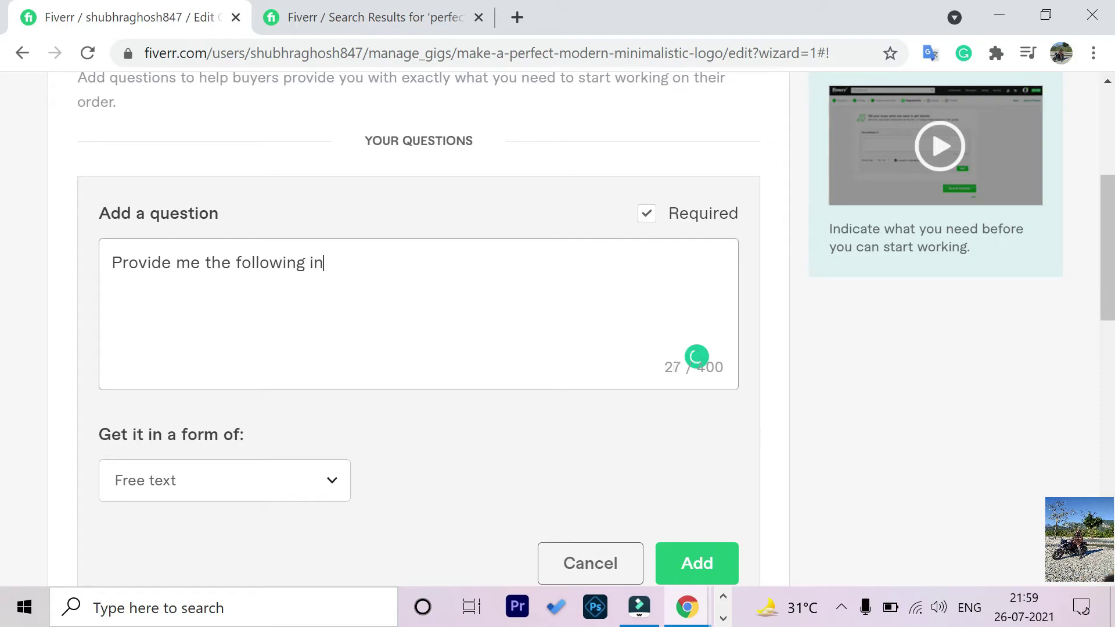
type("formation:")
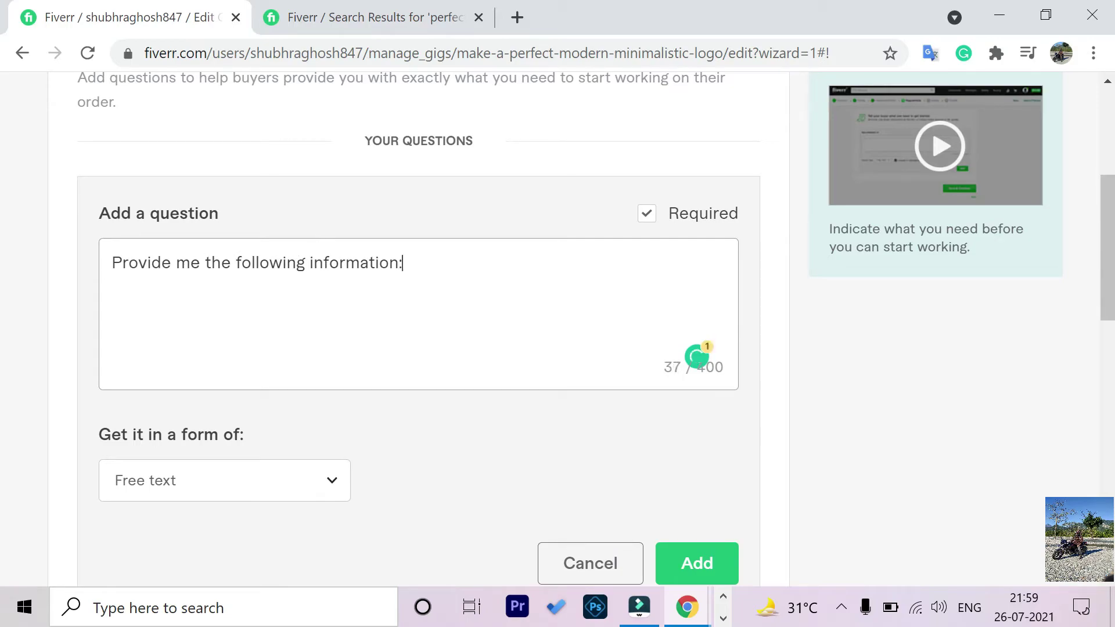
Add "Company name" and "special needs" as separate lines below the question's opening sentence.
key("Return")
type("Company name")
key("Return")
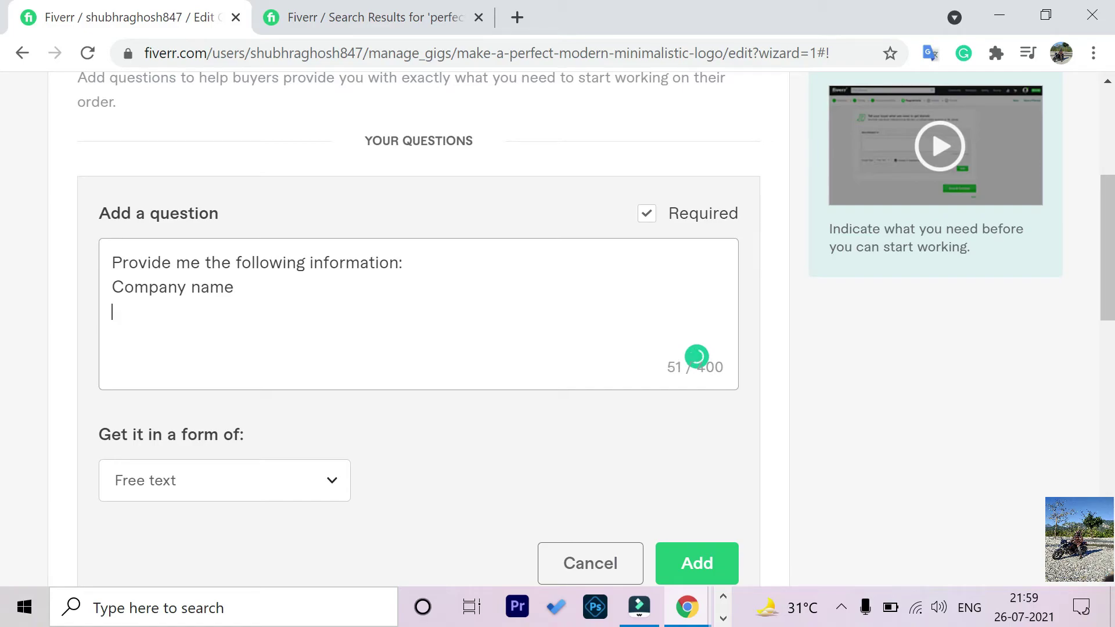
type("special needs")
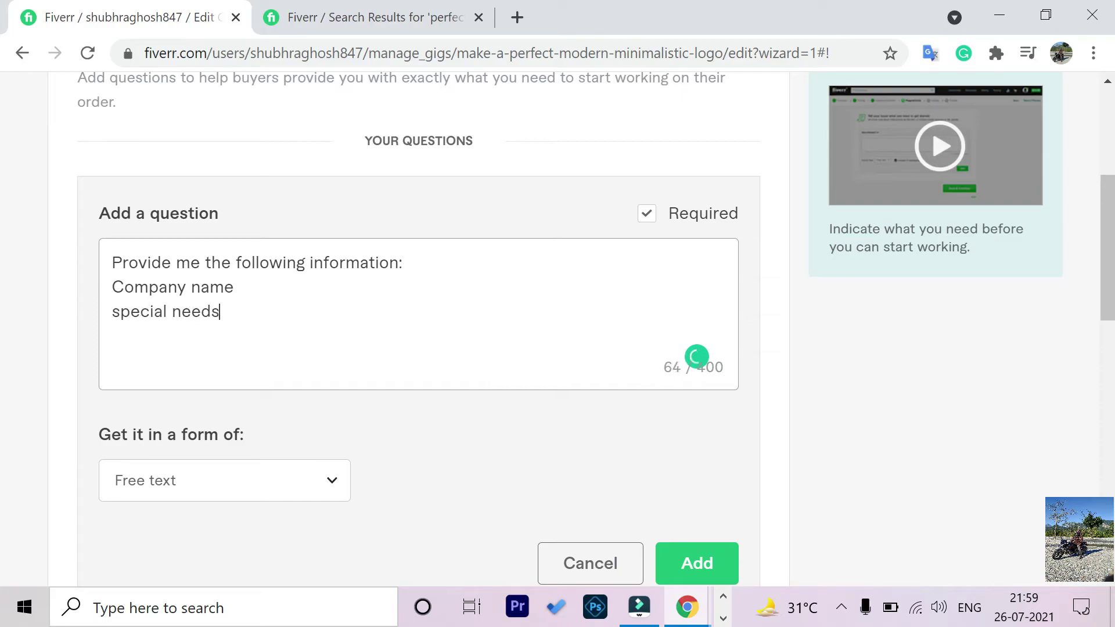
Add a line asking for the colour with its code, accepting the suggested spelling so it reads "Color with code".
key("Return")
type("Colour with c")
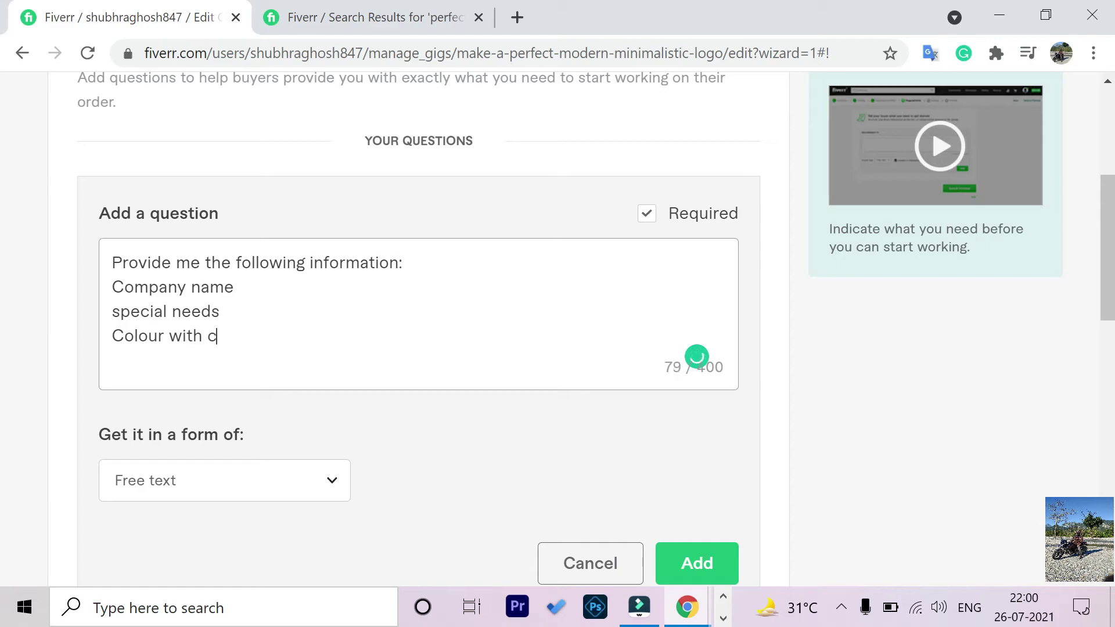
type("ode")
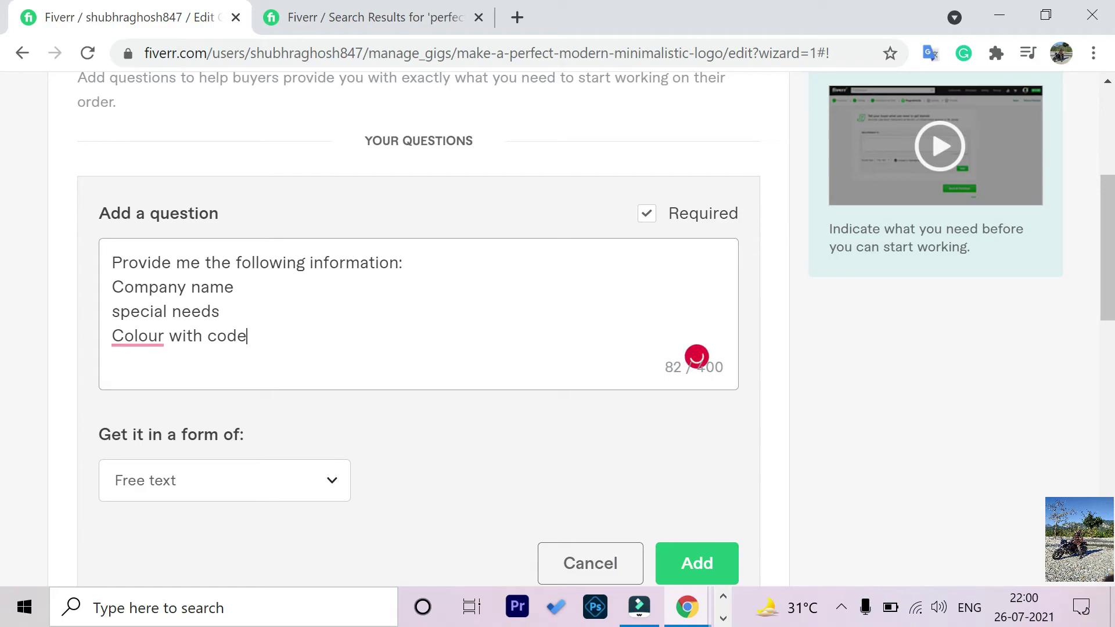
left_click(149, 336)
left_click(161, 377)
left_click(256, 333)
End the requirement question with a separate line reading "Any instruction.".
key("Return")
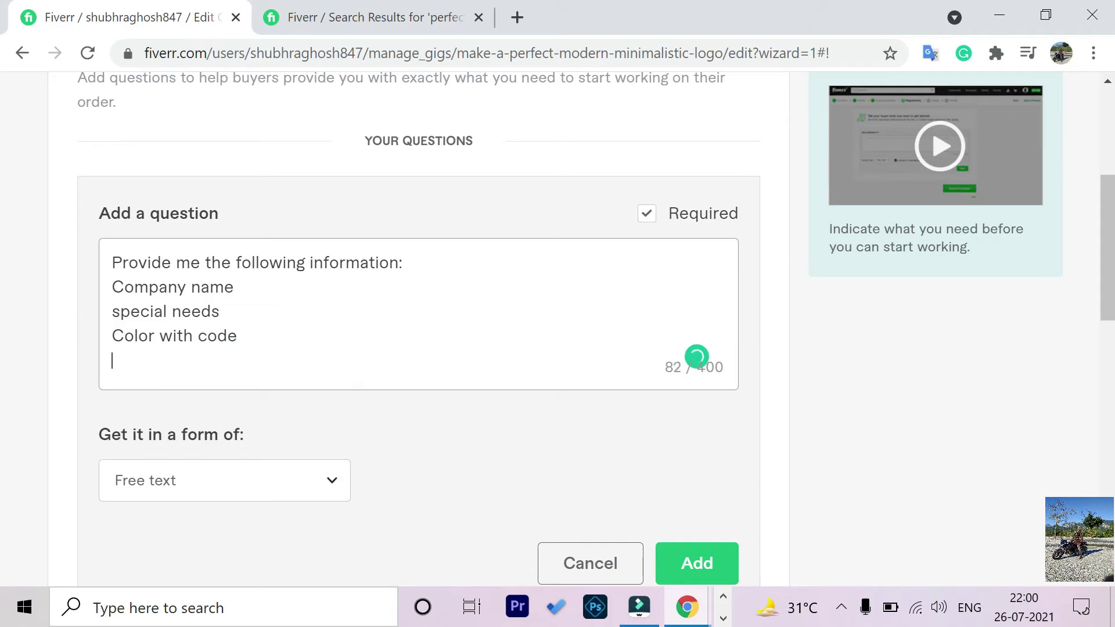
type("Any instr")
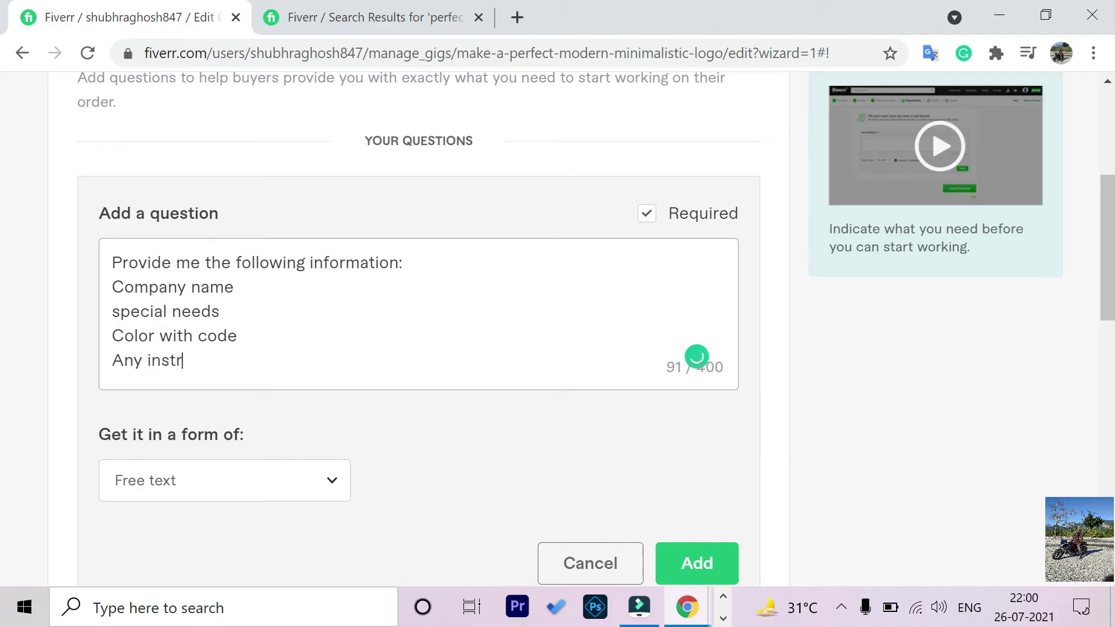
type("uction.")
Add the requirement question with Free text as its answer form, and save to continue to the Gallery stage.
scroll(287, 357, "down", 5)
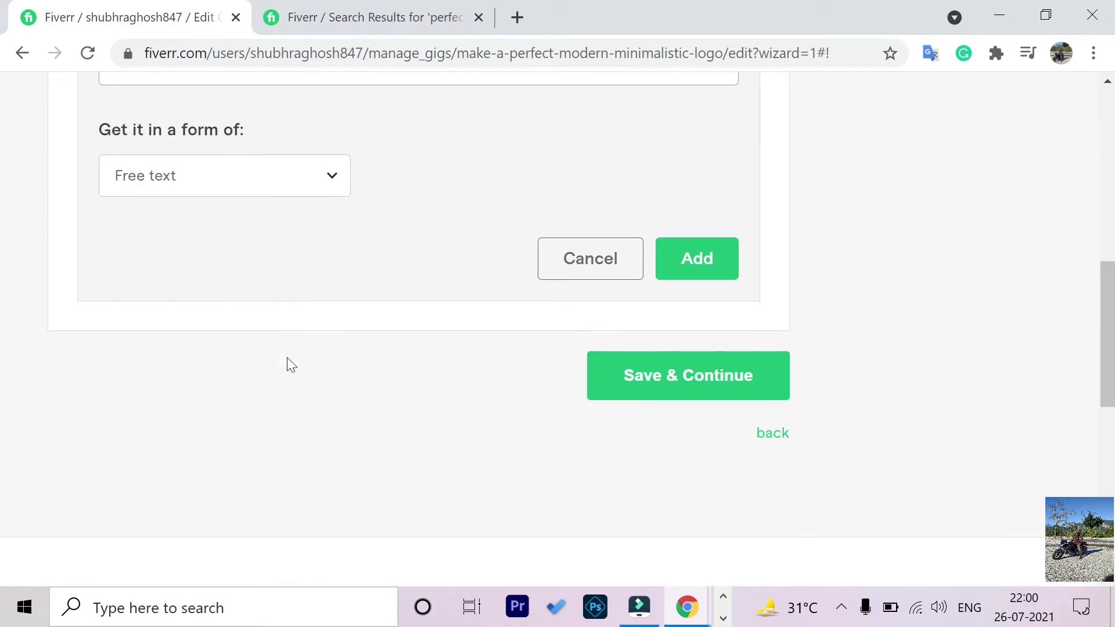
left_click(199, 174)
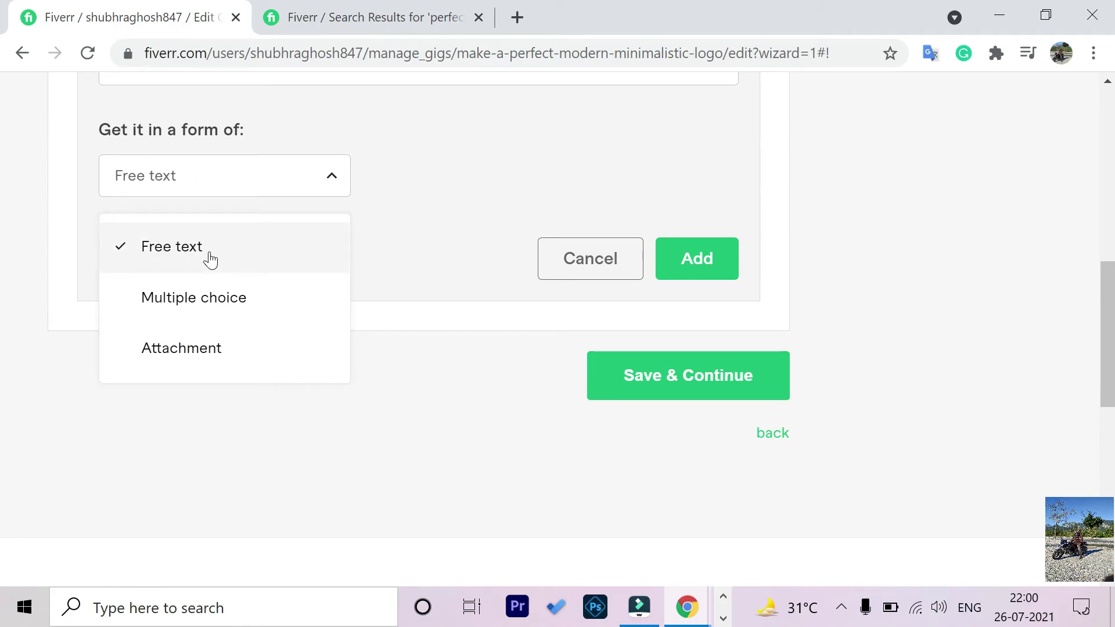
left_click(176, 250)
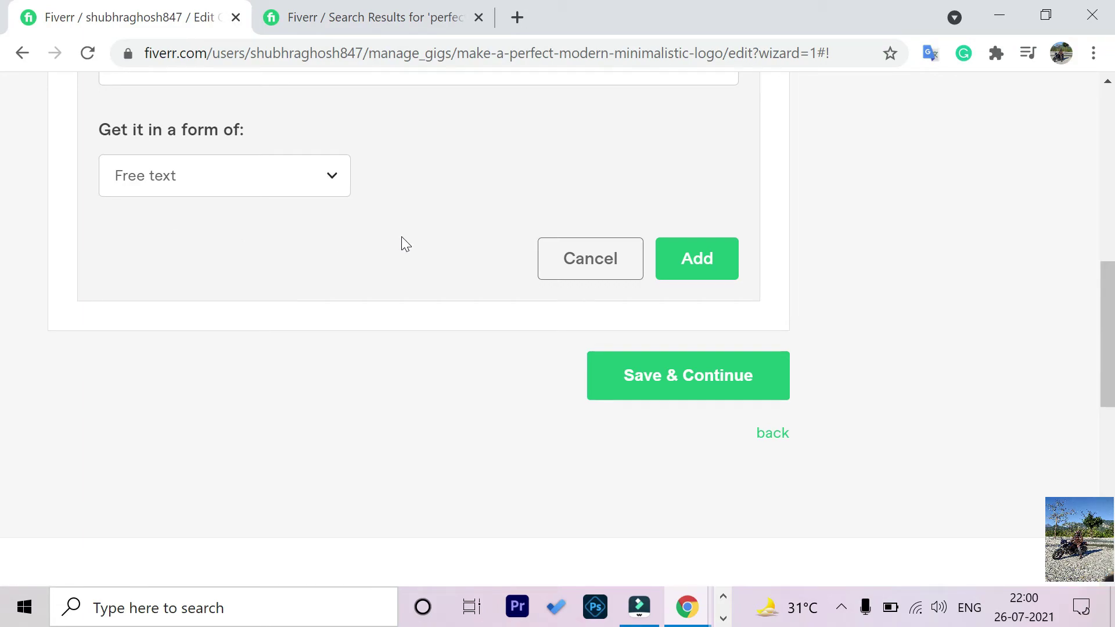
left_click(698, 273)
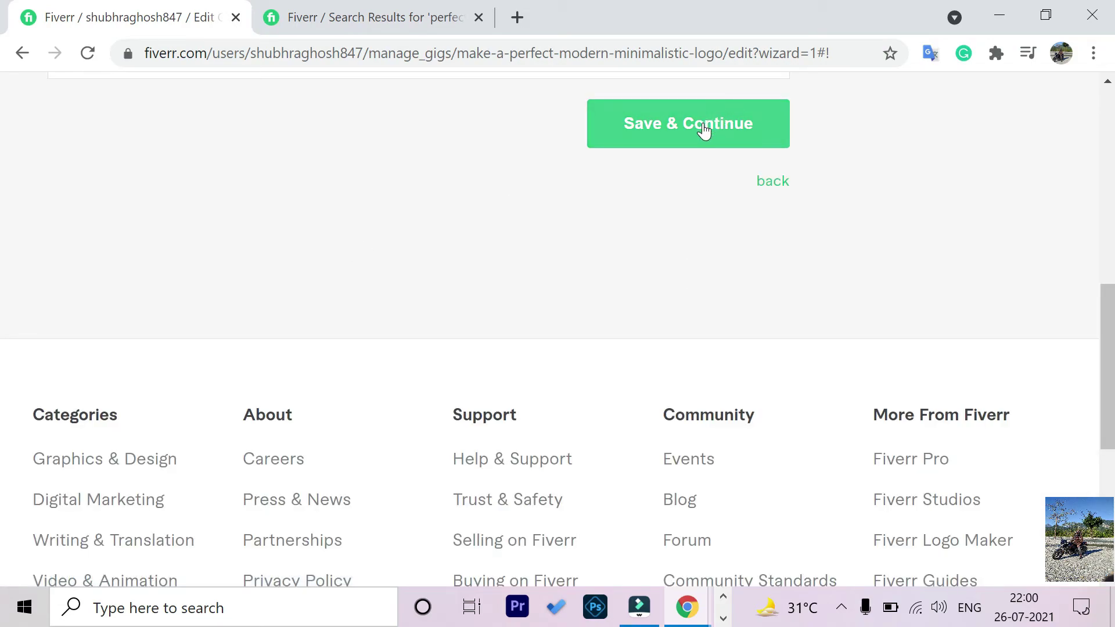
left_click(704, 130)
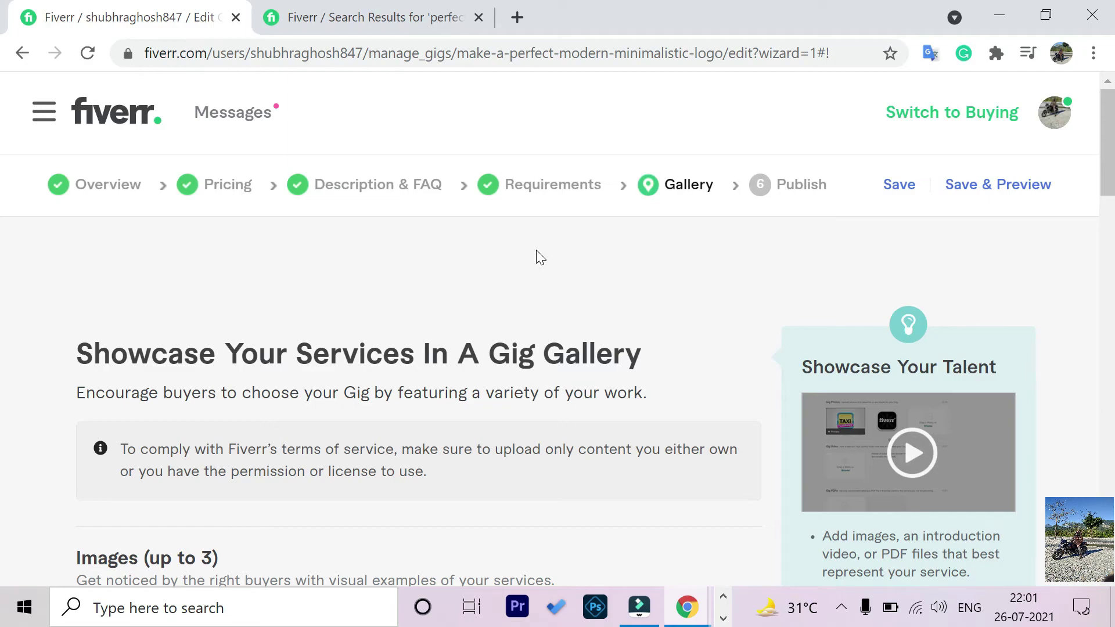
Upload the image imgonline-com-ua-resize-LExesUY9X1dX from the Downloads folder as the first gig gallery image.
scroll(534, 252, "down", 5)
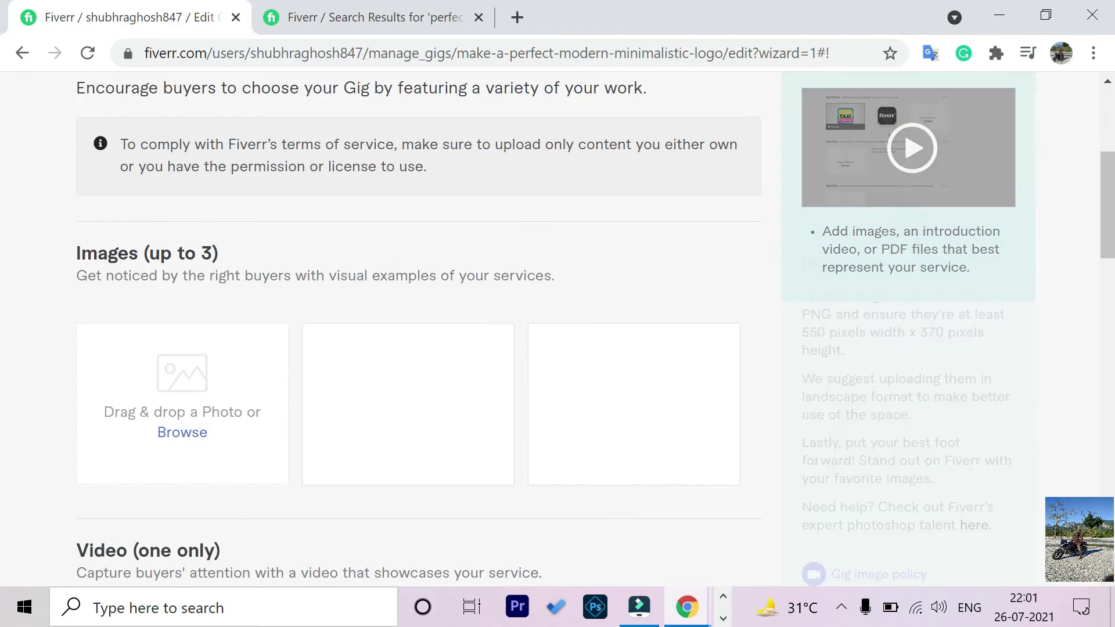
scroll(287, 300, "up", 5)
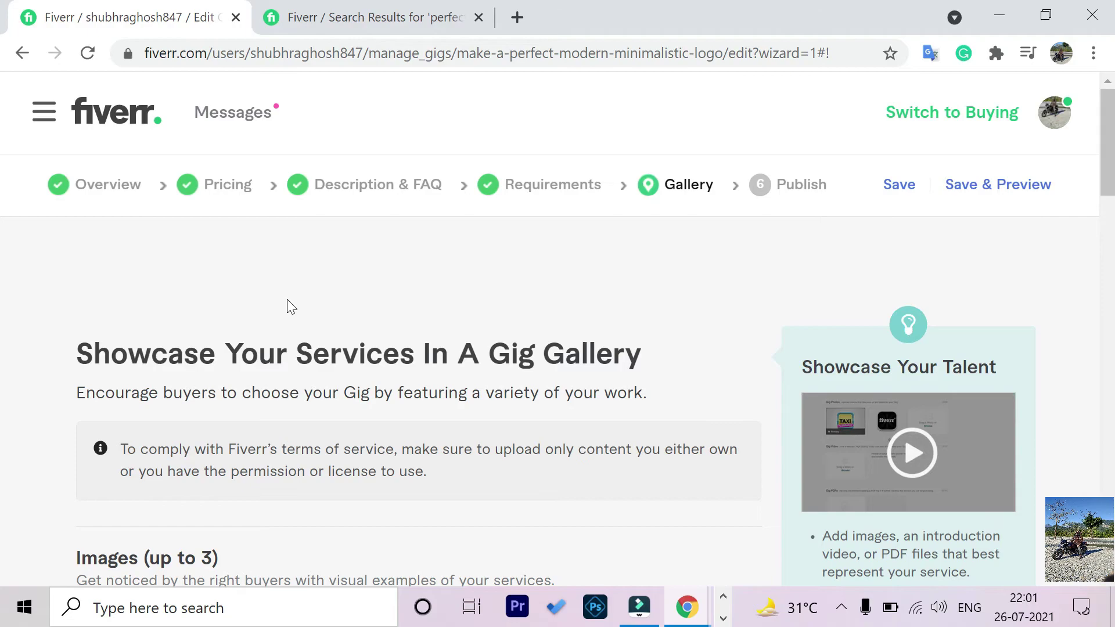
scroll(286, 298, "down", 3)
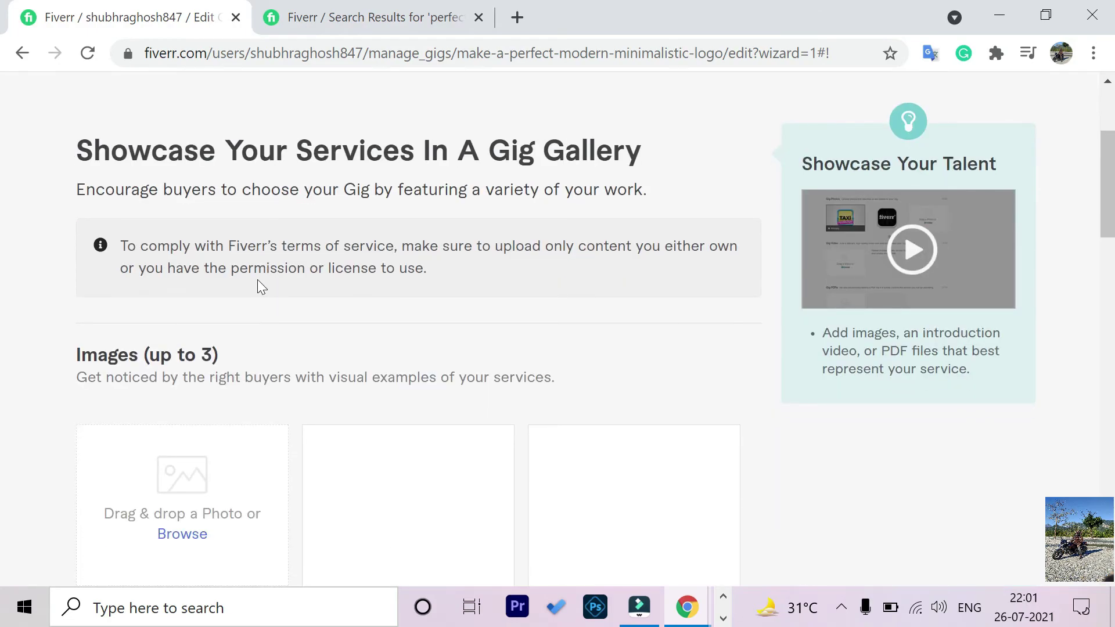
scroll(244, 224, "down", 2)
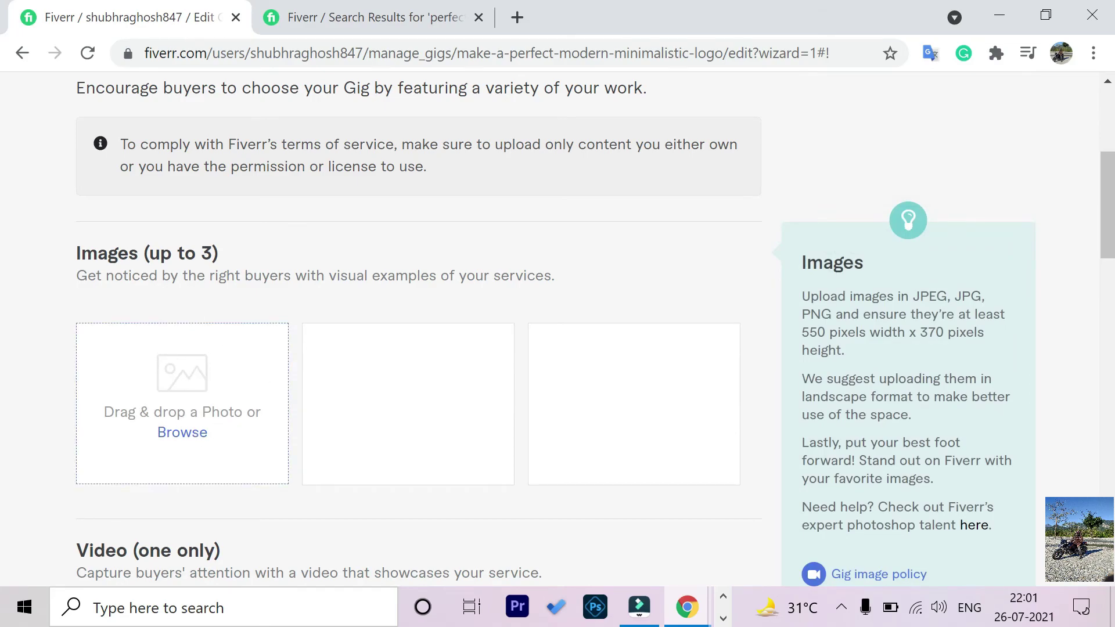
scroll(187, 374, "down", 1)
scroll(187, 374, "down", 5)
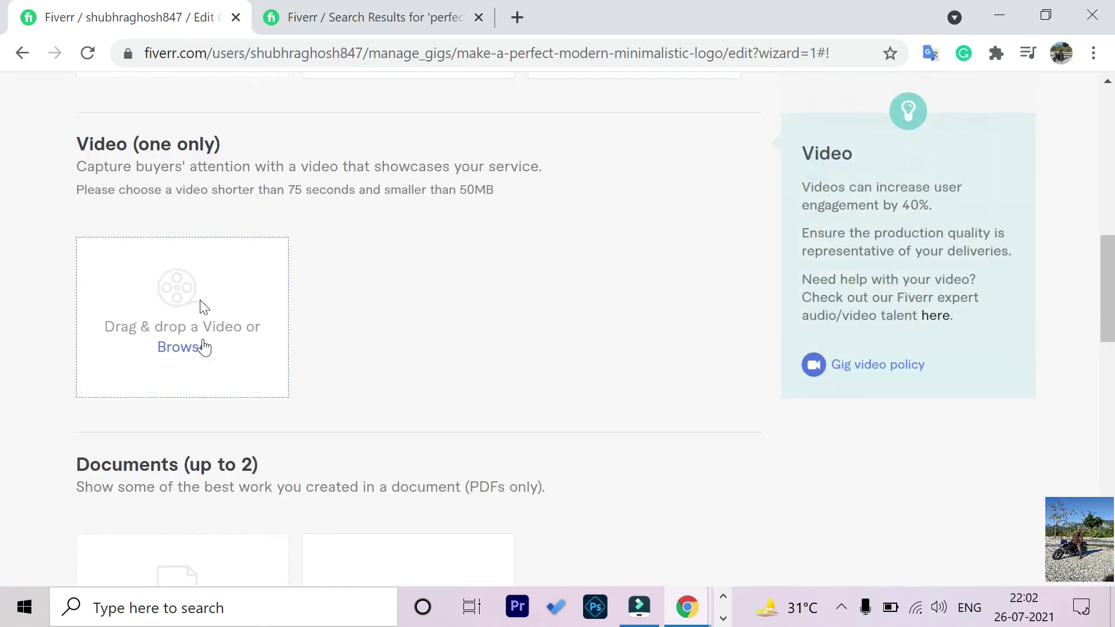
scroll(182, 349, "up", 5)
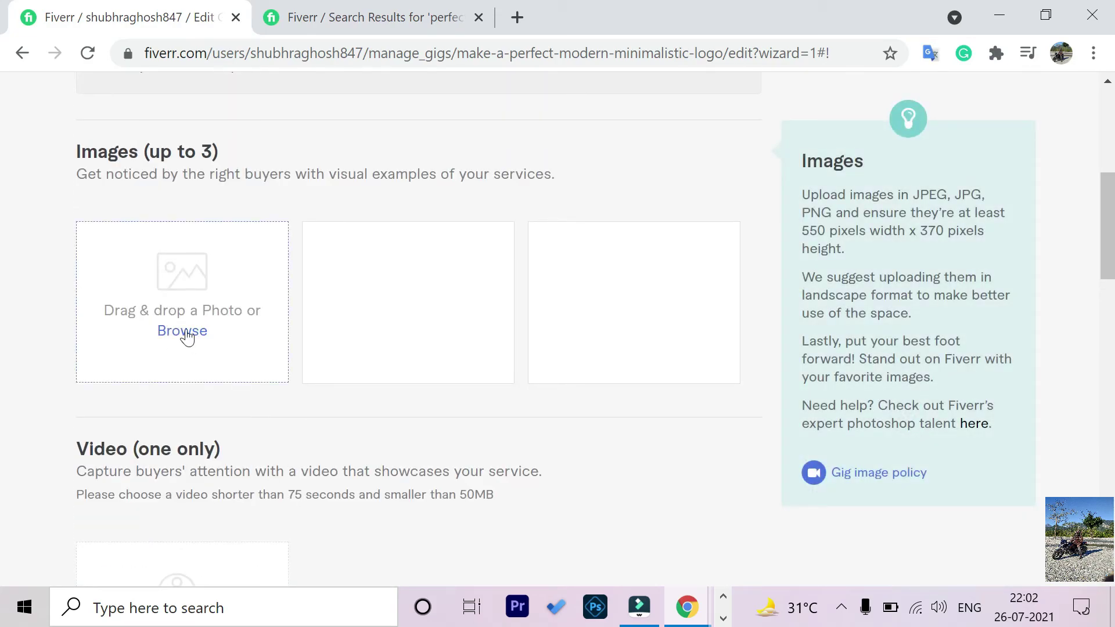
left_click(185, 332)
left_click(96, 270)
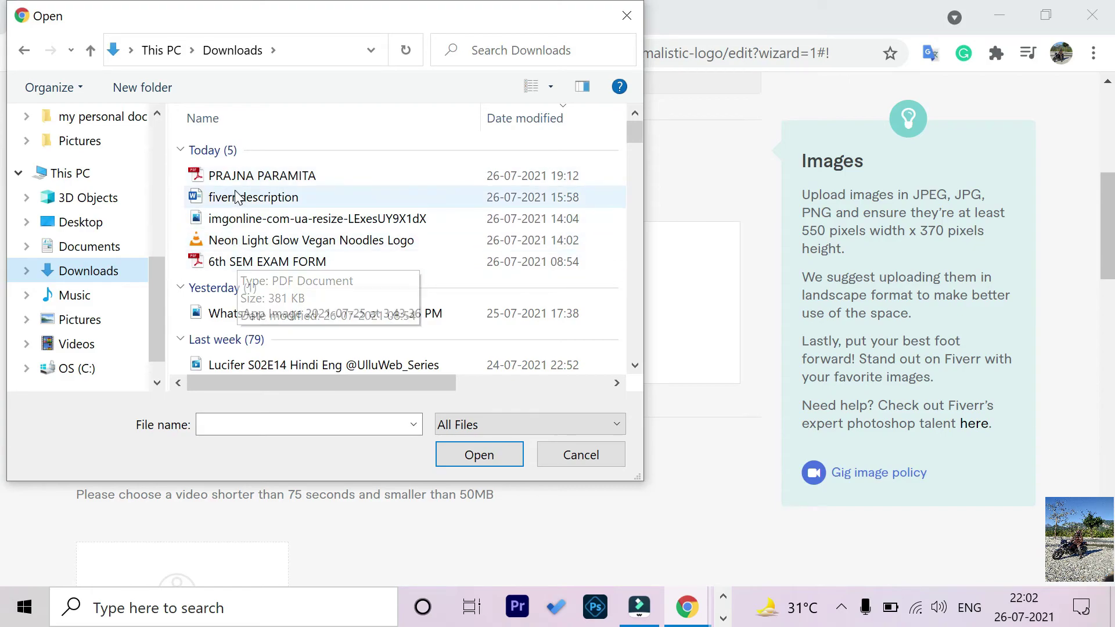
left_click(250, 219)
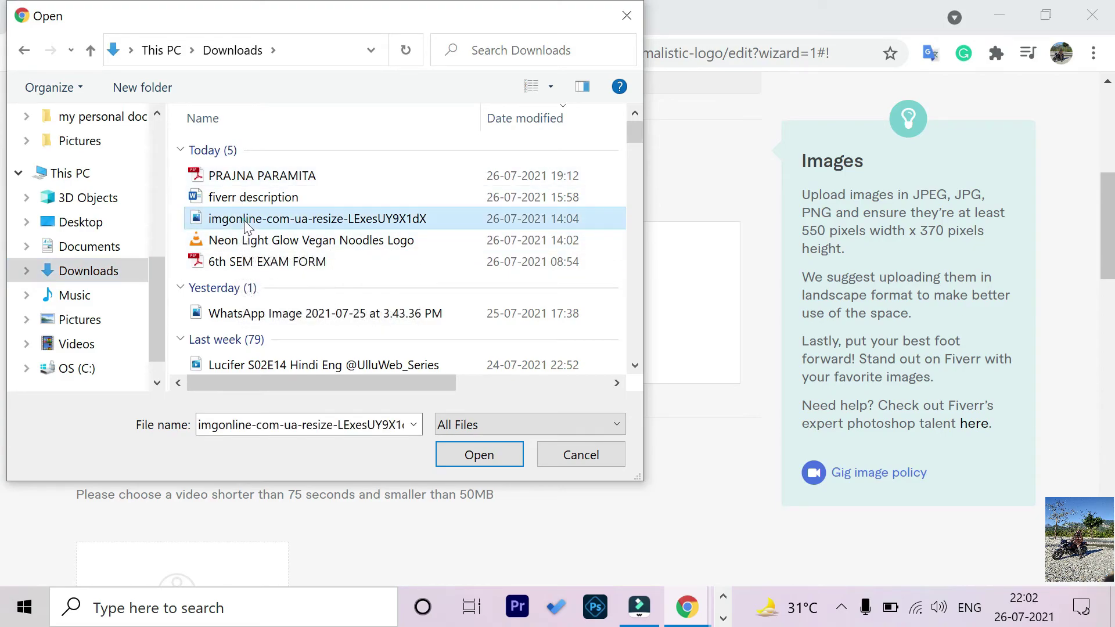
left_click(466, 457)
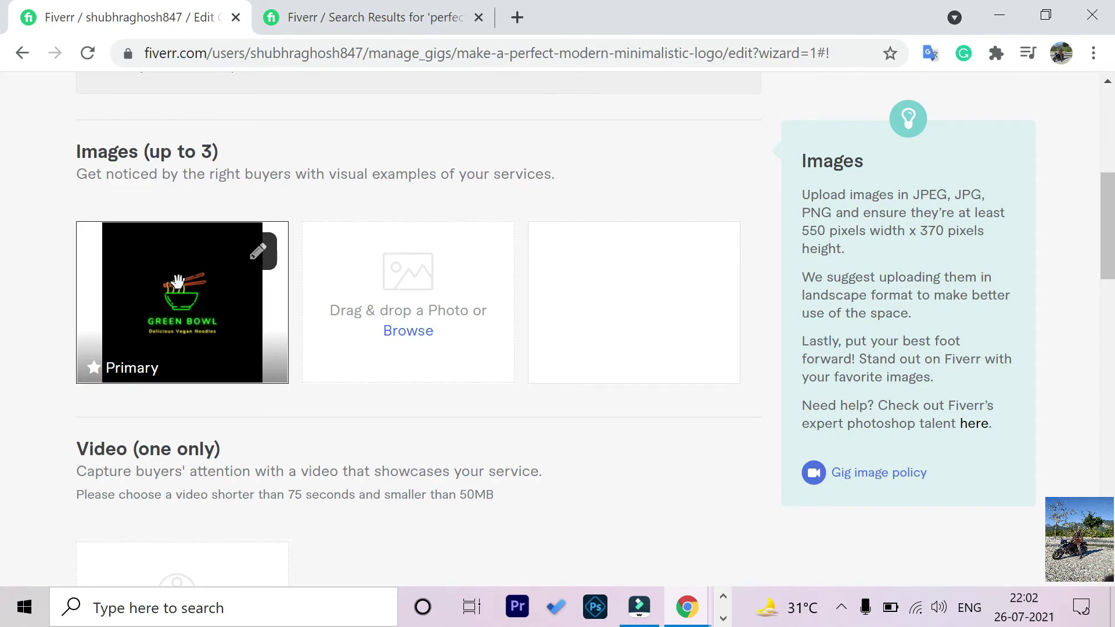
Upload the video Neon Light Glow Vegan Noodles Logo from the Downloads folder as the gig video.
scroll(178, 282, "down", 5)
left_click(185, 347)
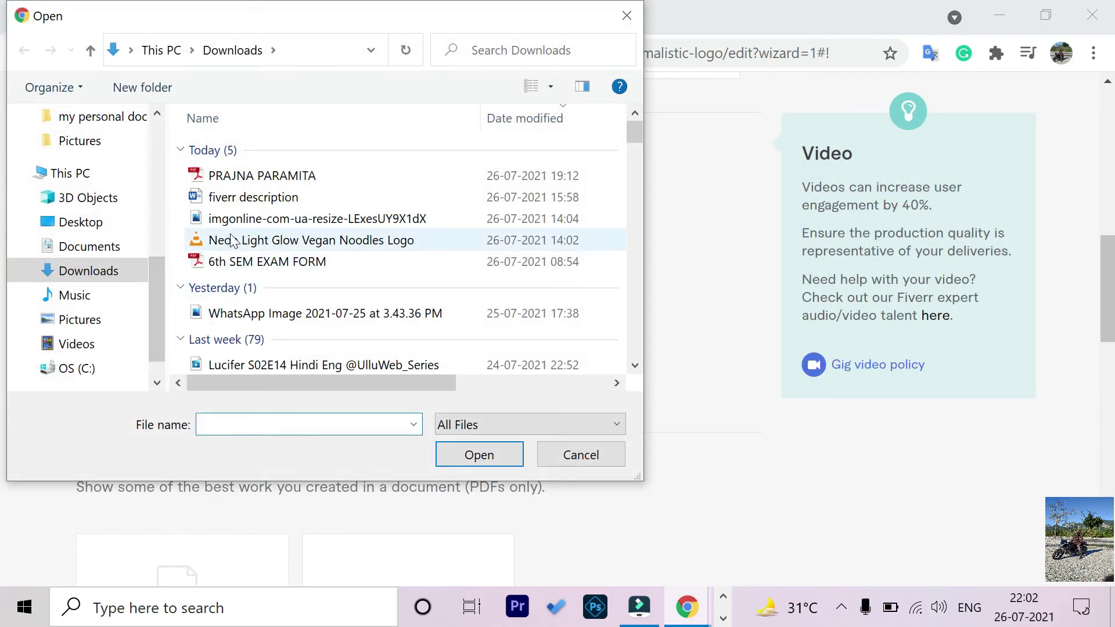
left_click(230, 244)
left_click(479, 457)
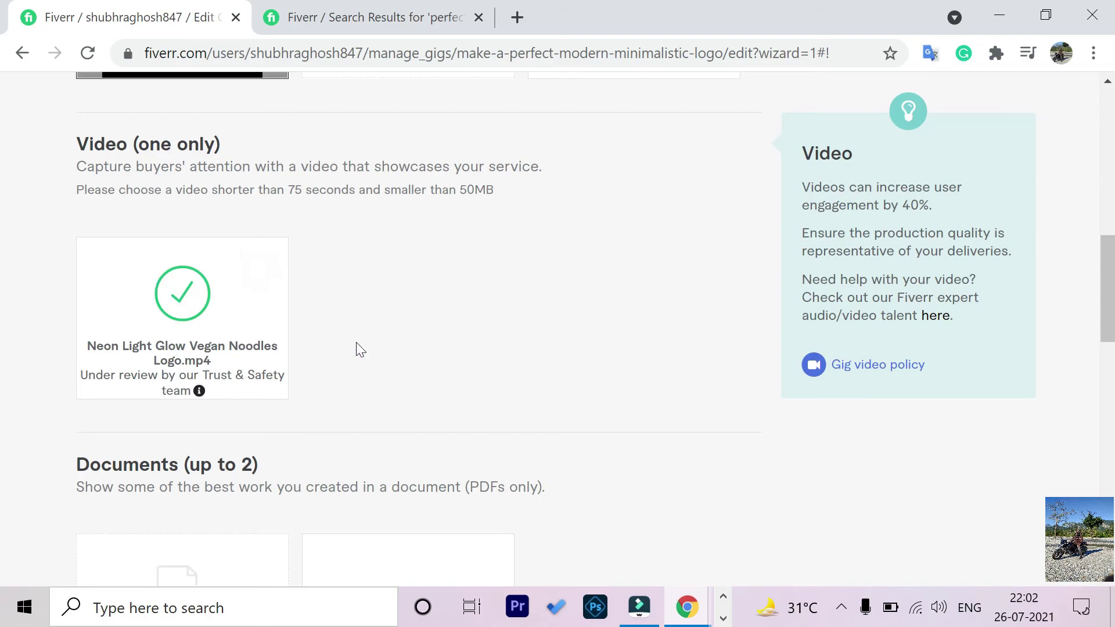
Review the gallery's uploaded image and video, the PDF documents section and the ownership declaration.
scroll(360, 349, "up", 1)
scroll(356, 347, "up", 3)
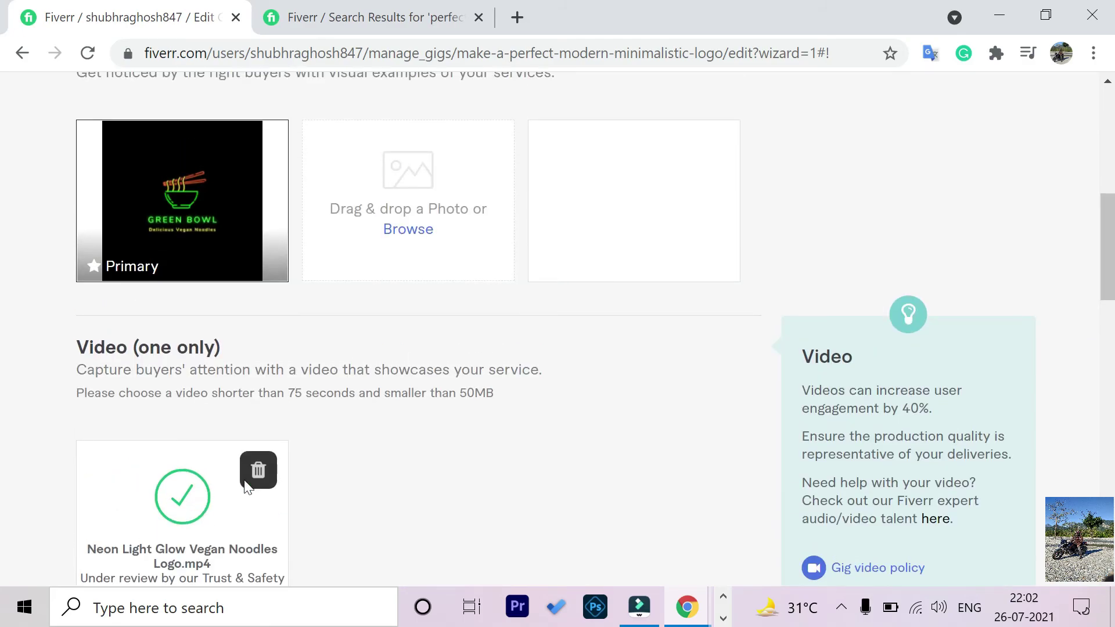
scroll(325, 437, "down", 3)
scroll(199, 390, "up", 6)
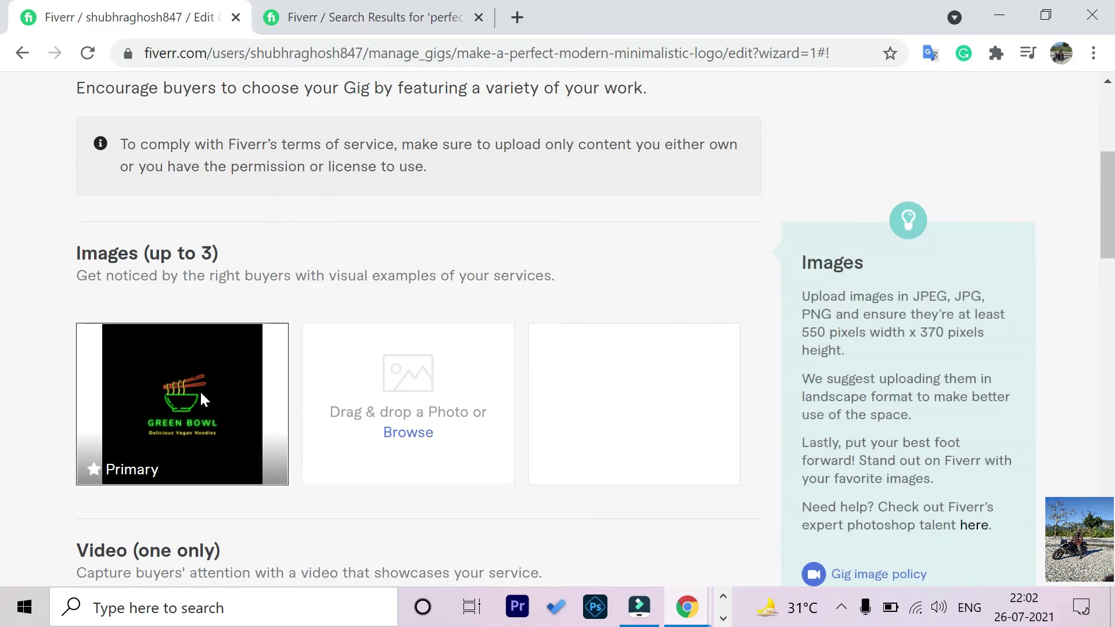
scroll(398, 399, "down", 13)
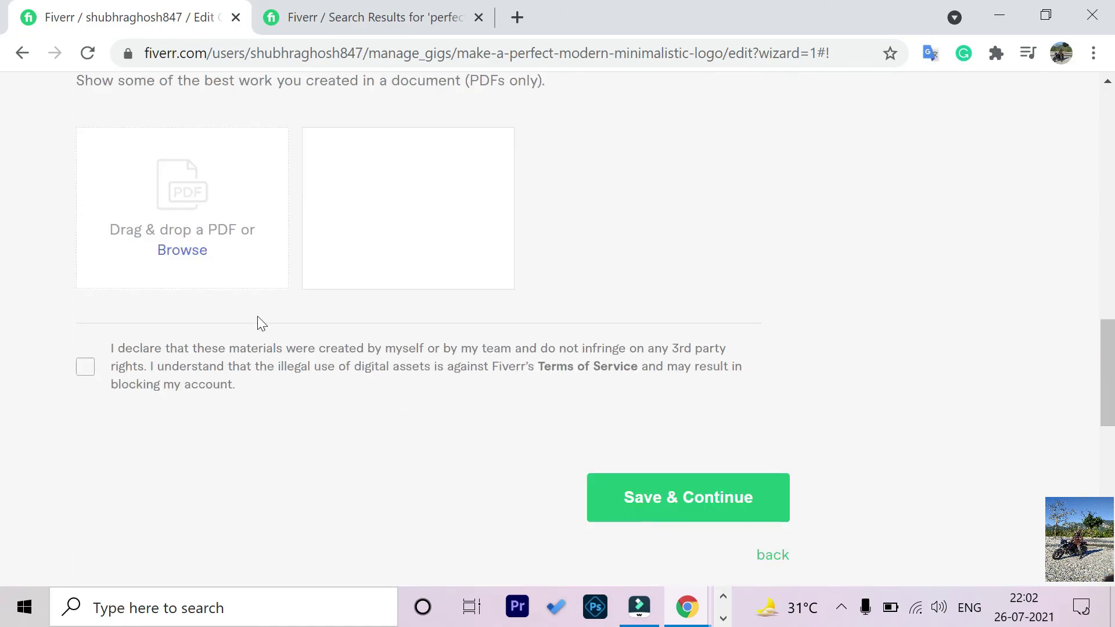
scroll(175, 279, "up", 4)
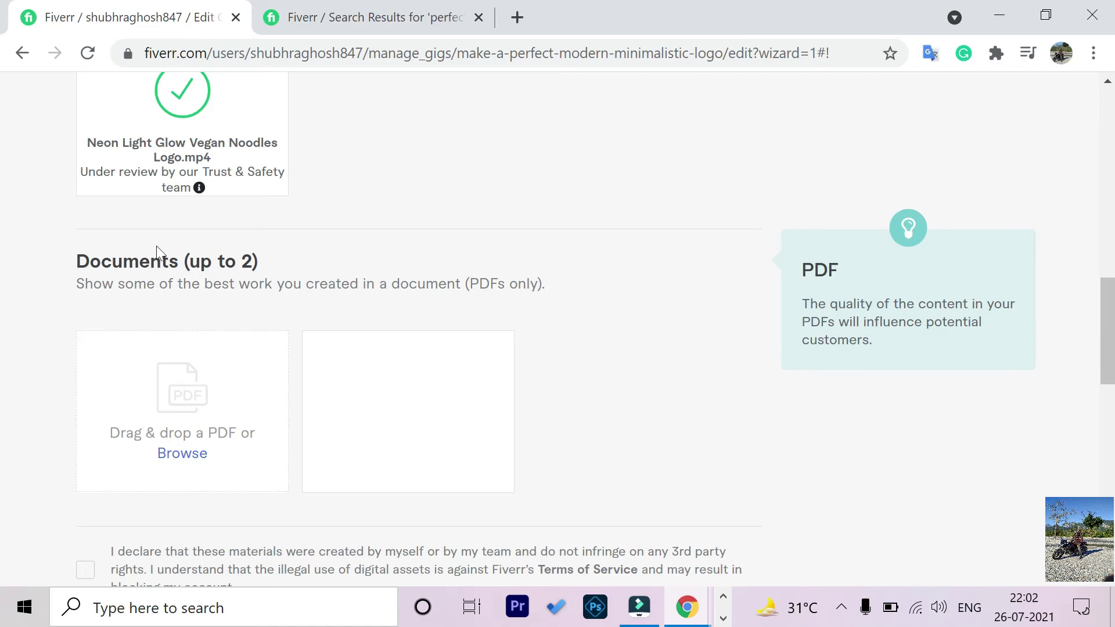
scroll(163, 302, "down", 4)
scroll(161, 298, "up", 6)
scroll(164, 302, "up", 2)
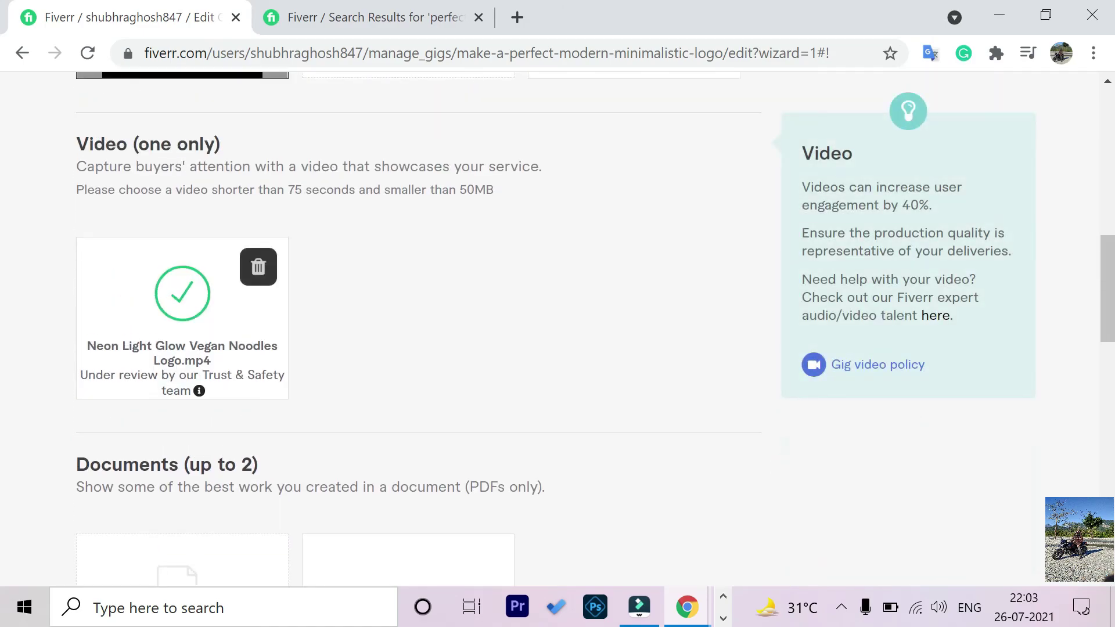
scroll(194, 389, "up", 5)
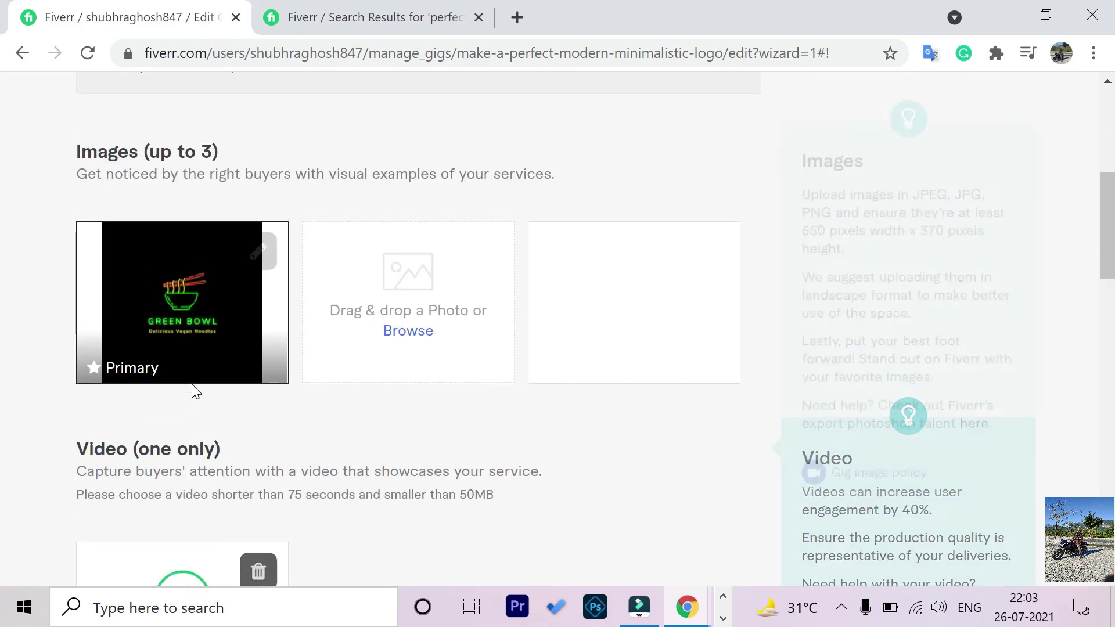
Accept the declaration of ownership for the gallery materials, and save to continue to the Publish stage.
scroll(189, 379, "down", 2)
scroll(189, 381, "down", 7)
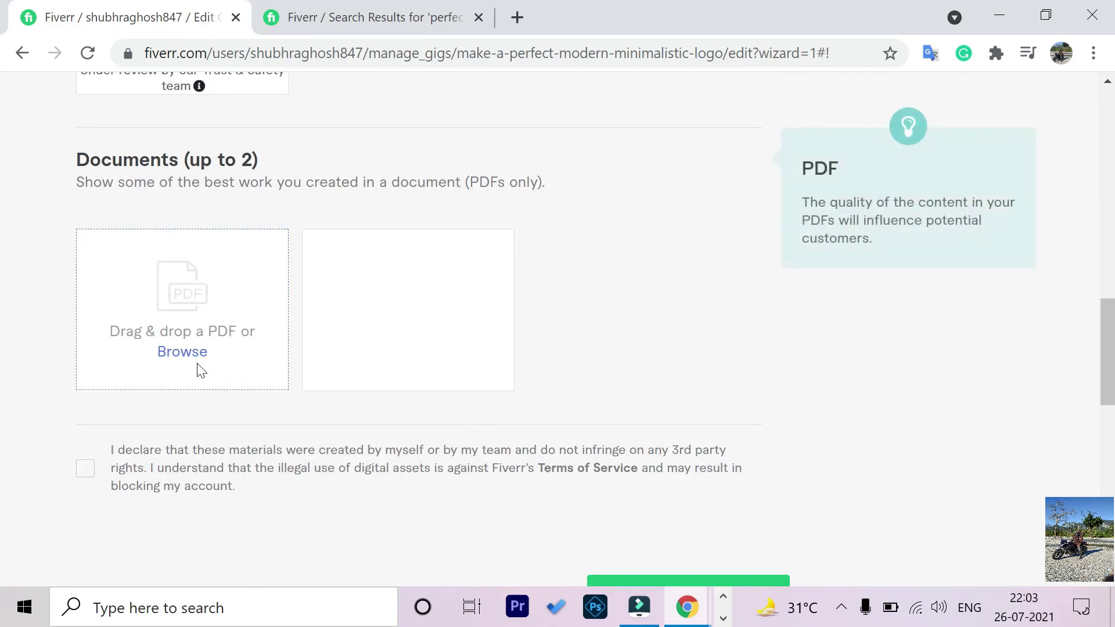
left_click(85, 469)
scroll(43, 295, "down", 2)
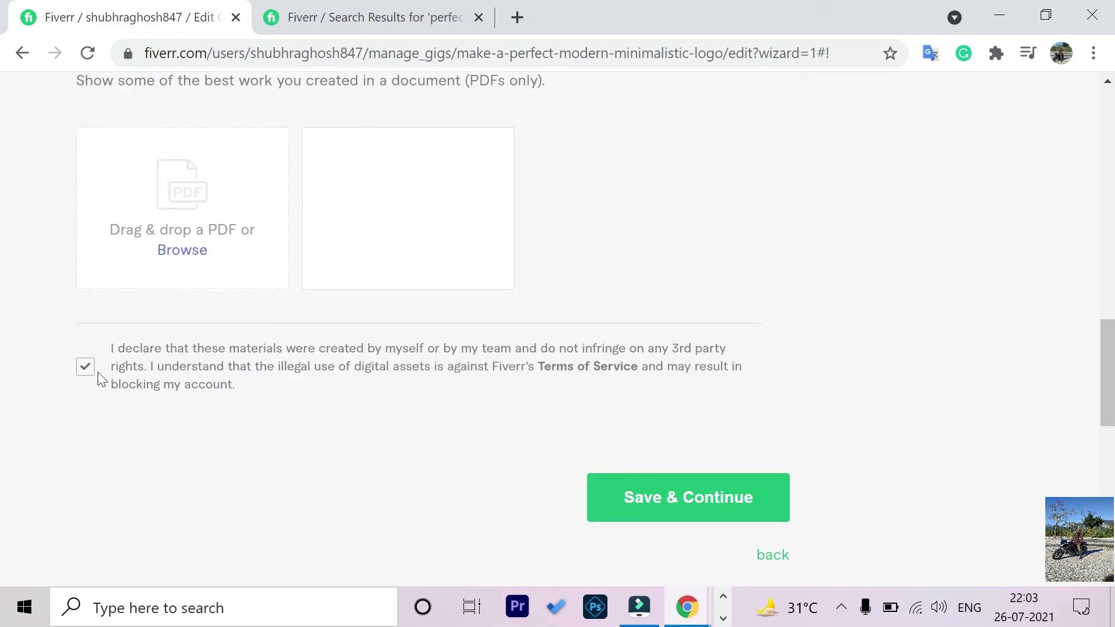
left_click(663, 499)
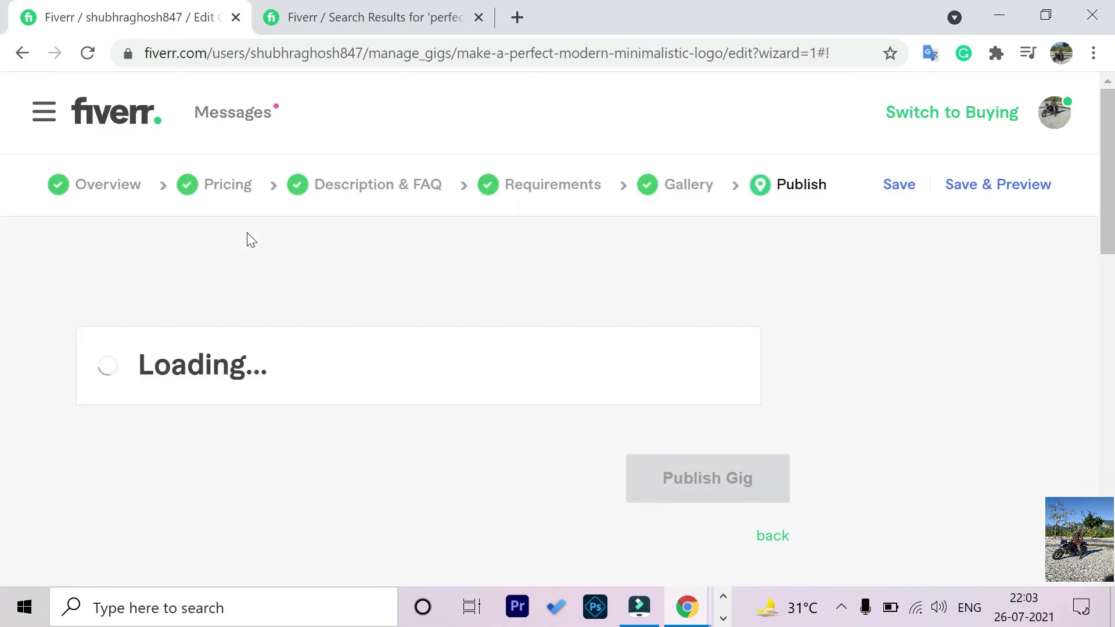
Publish the minimalist logo gig.
scroll(404, 270, "down", 5)
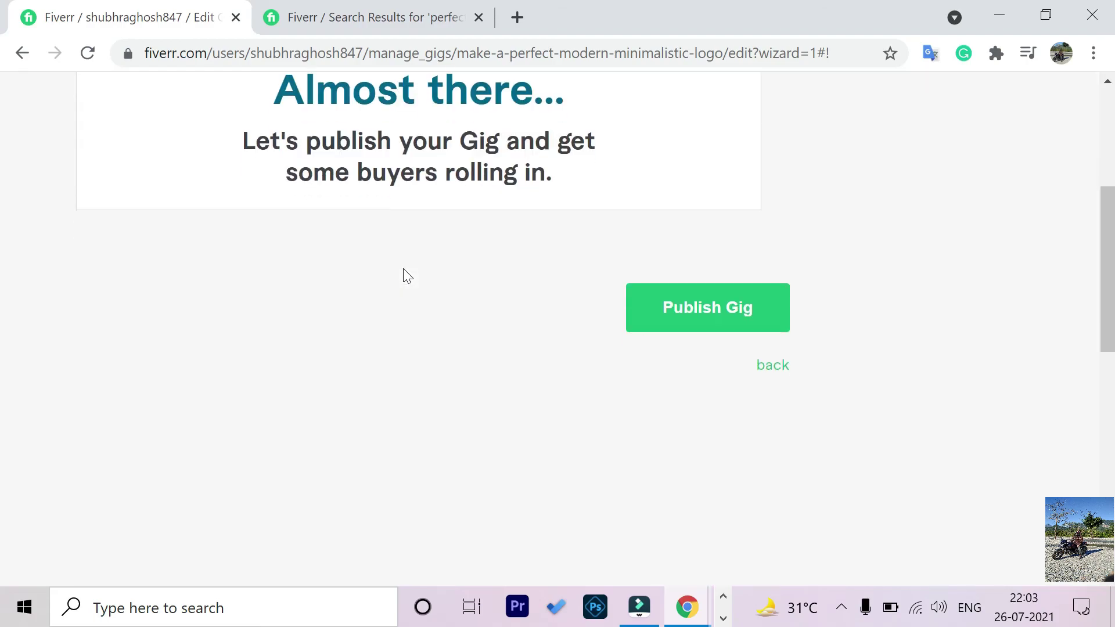
scroll(415, 282, "up", 3)
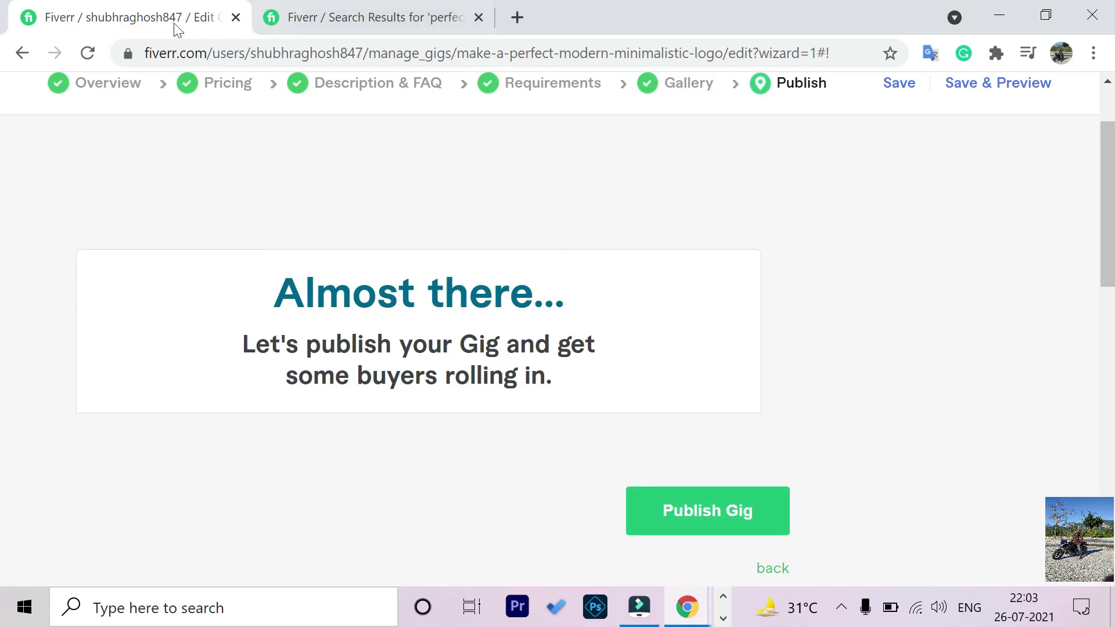
left_click(699, 511)
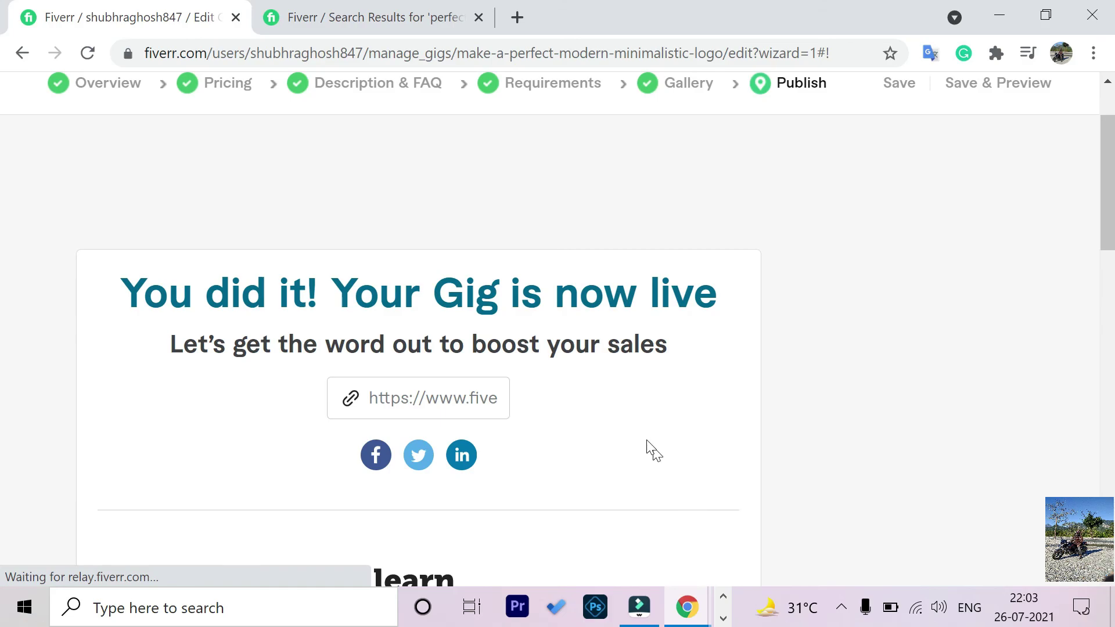
Look through the sharing options and suggested courses for the published gig, and finish the wizard to return to the gigs overview.
scroll(645, 436, "down", 5)
scroll(643, 436, "up", 5)
scroll(593, 388, "down", 3)
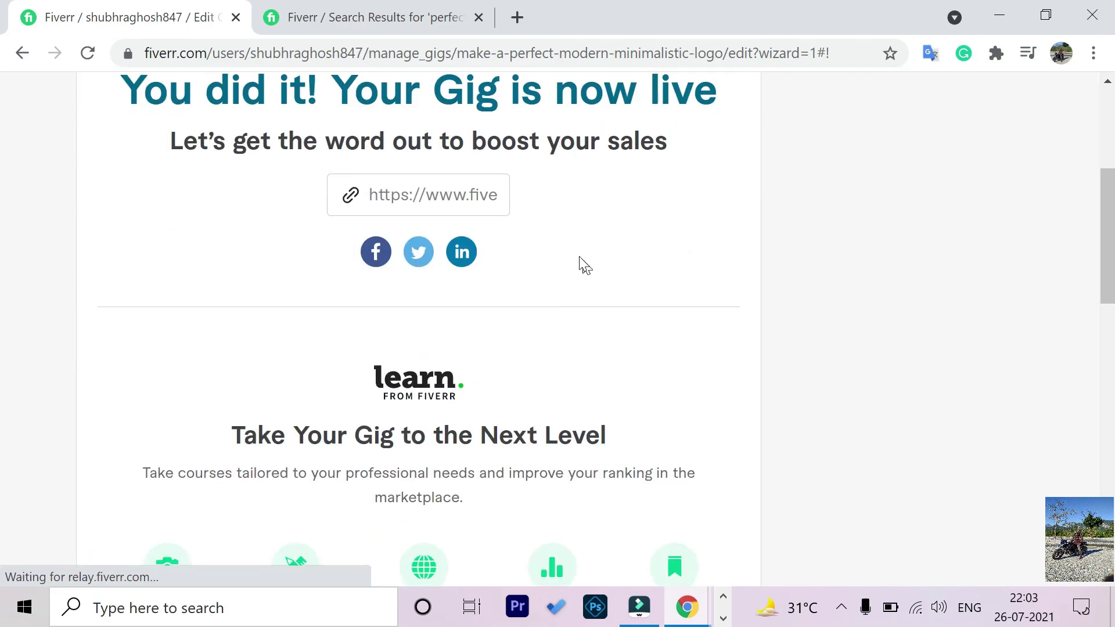
scroll(556, 282, "down", 6)
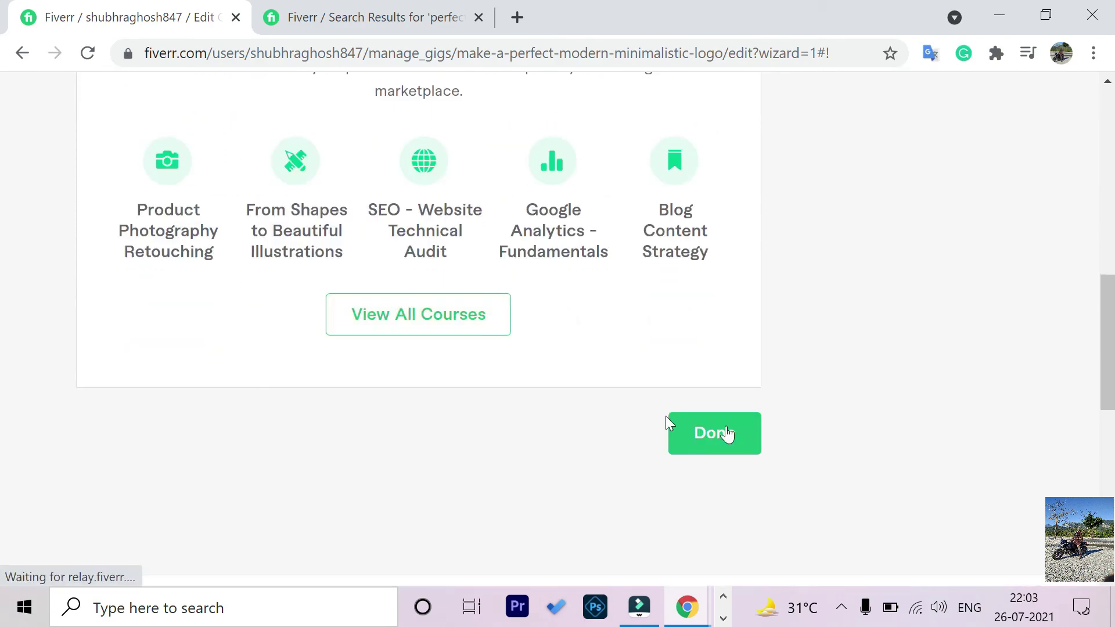
left_click(750, 445)
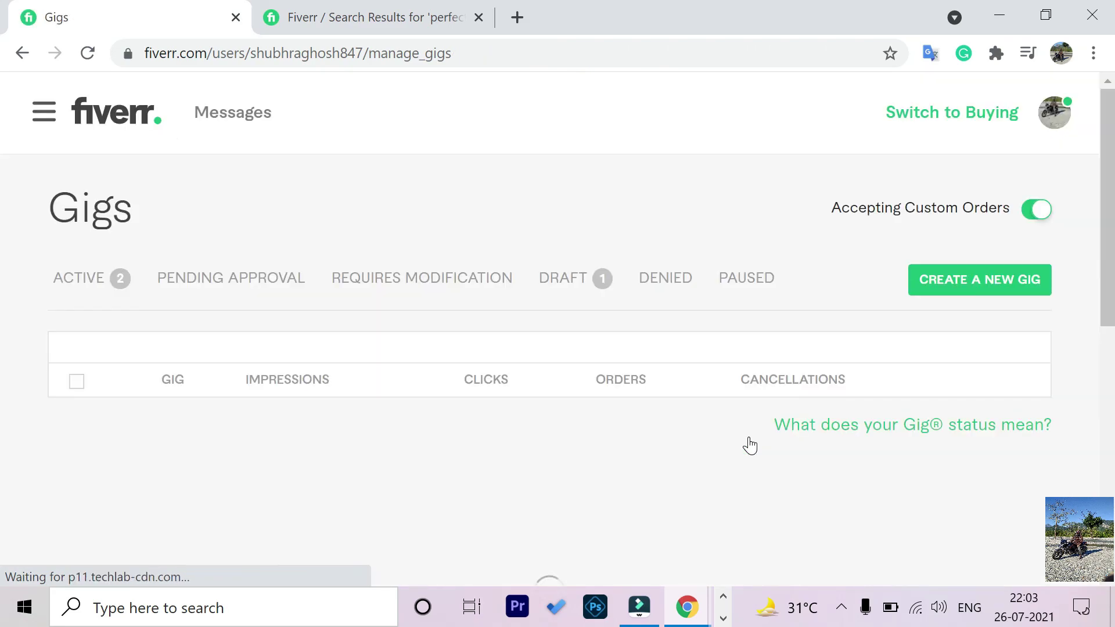
Review the active gigs list with its impressions, clicks, orders and cancellations.
scroll(336, 284, "down", 3)
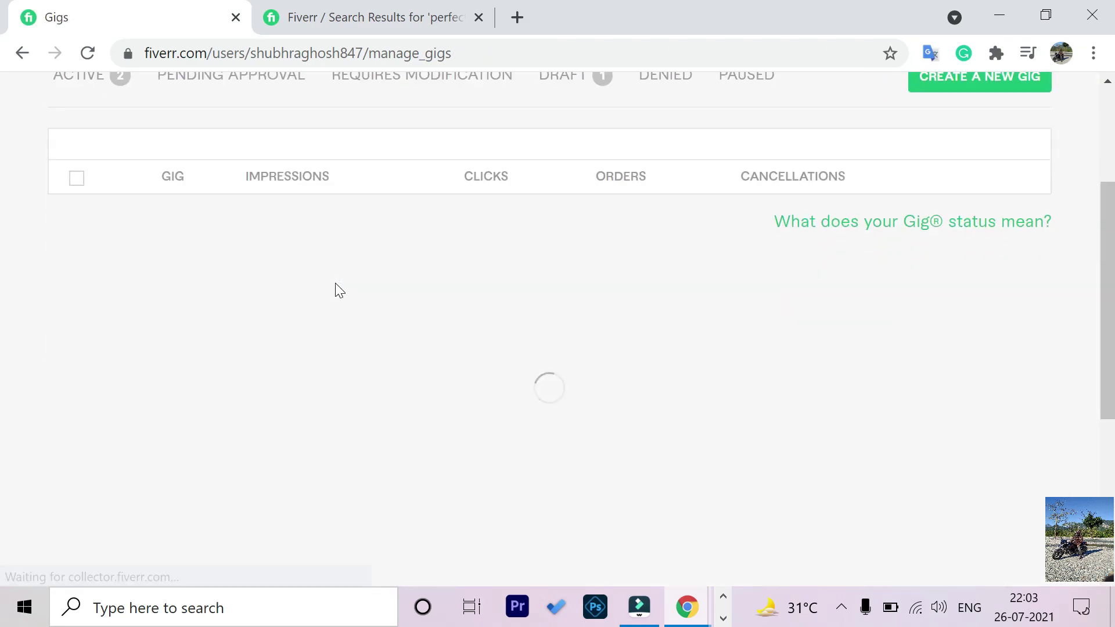
scroll(343, 343, "up", 3)
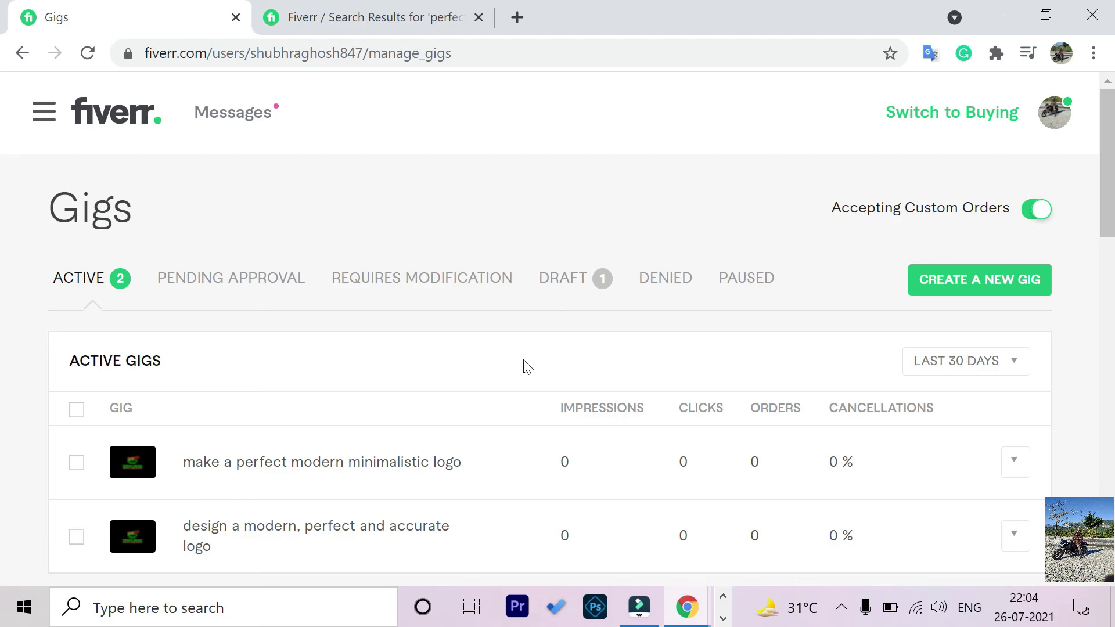
scroll(525, 366, "down", 8)
scroll(207, 346, "up", 8)
scroll(179, 333, "down", 5)
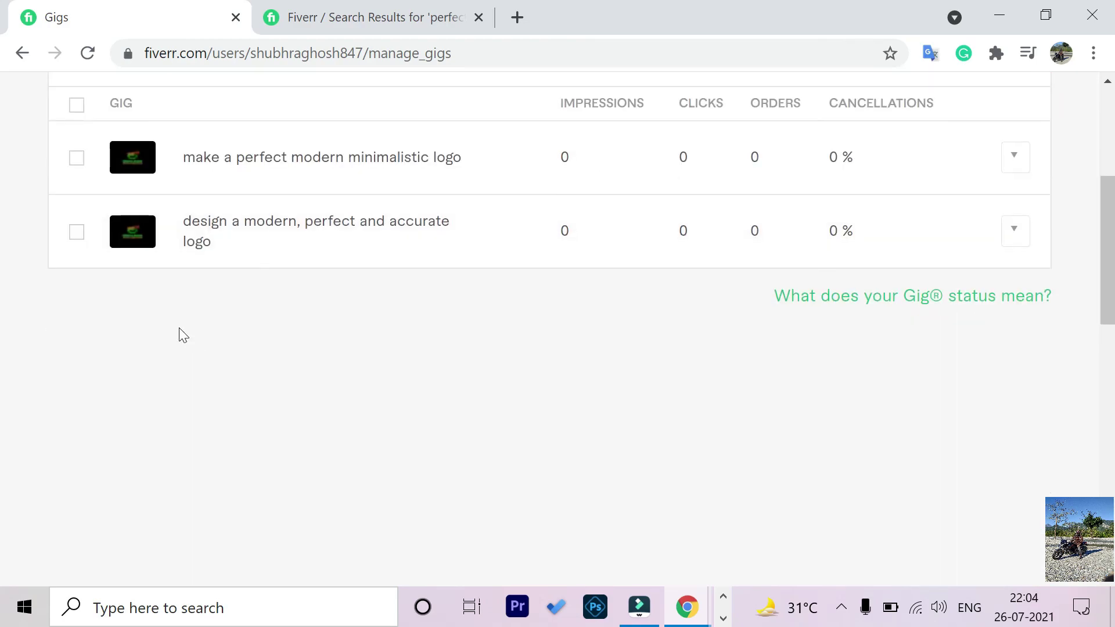